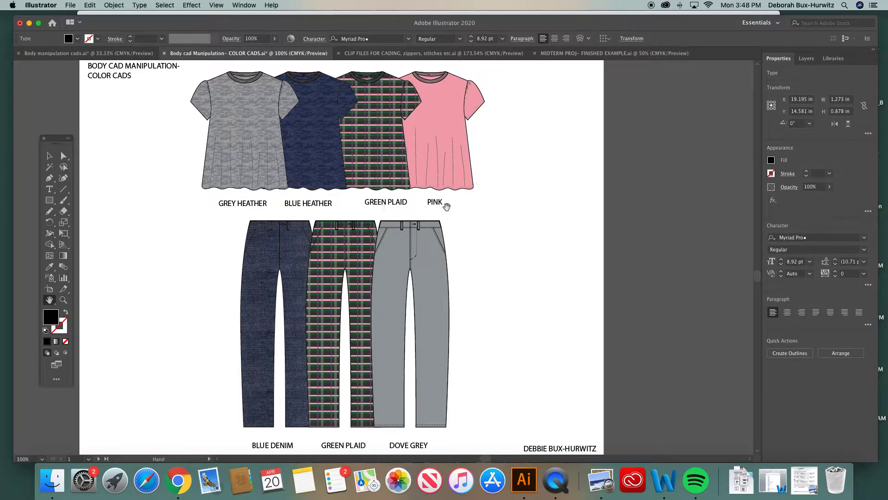
Nudge the GREEN PLAID label beneath the tops to the left so it sits under the plaid top.
click(49, 156)
click(382, 204)
key(Left)
key(Left)
key(Left)
key(Left)
key(Left)
key(Left)
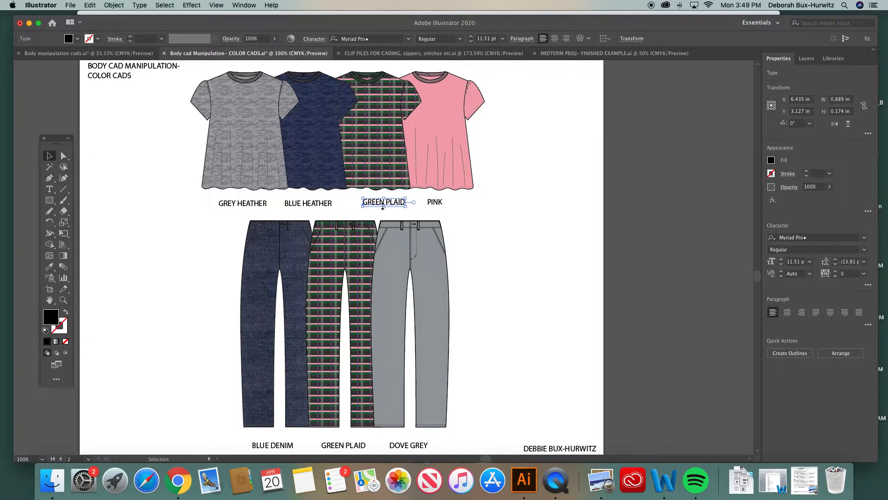
key(Left)
key(Left)
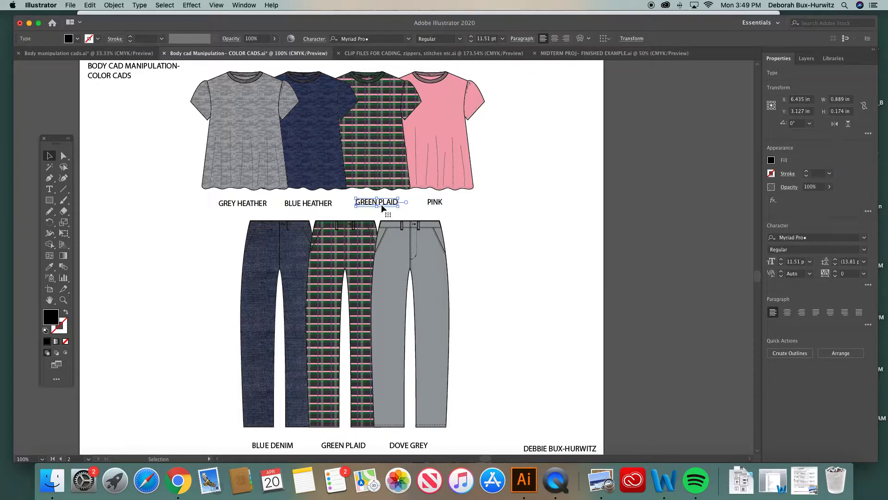
click(500, 193)
drag(248, 204, 438, 206)
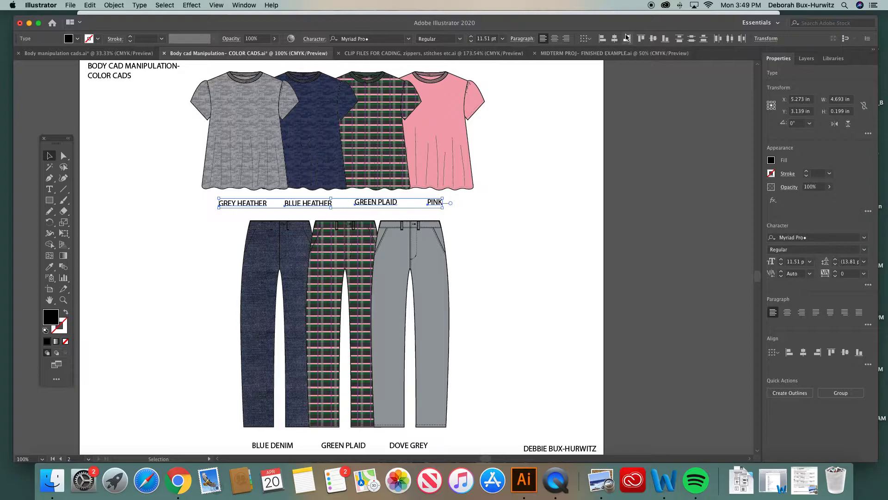
click(503, 167)
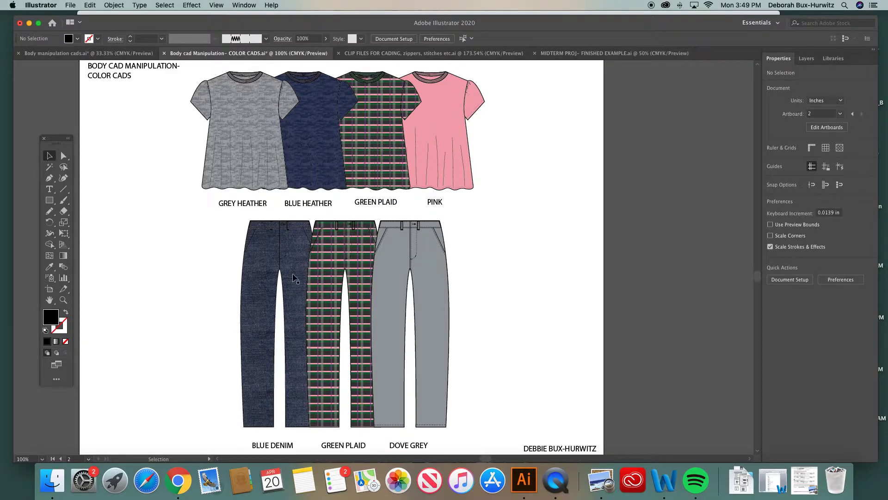
Examine the waistbands of the colored pants up close, including the buttons, belt loops and dashed stitching.
click(64, 299)
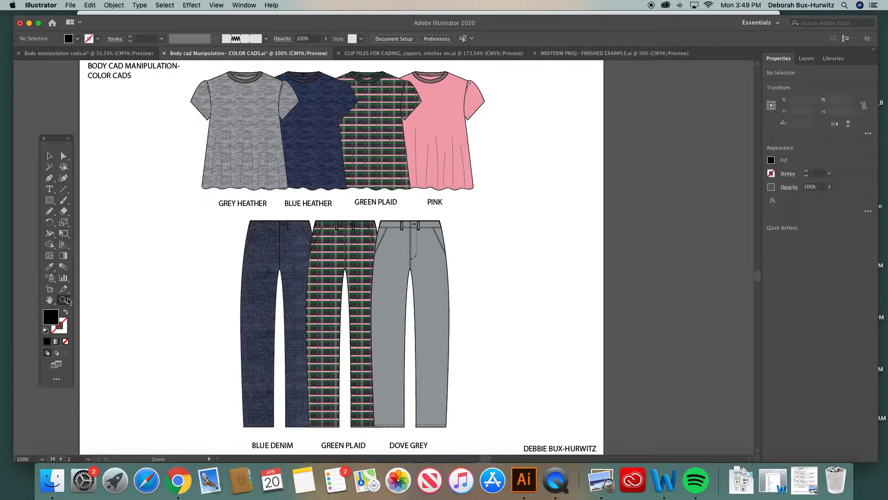
click(278, 282)
click(425, 241)
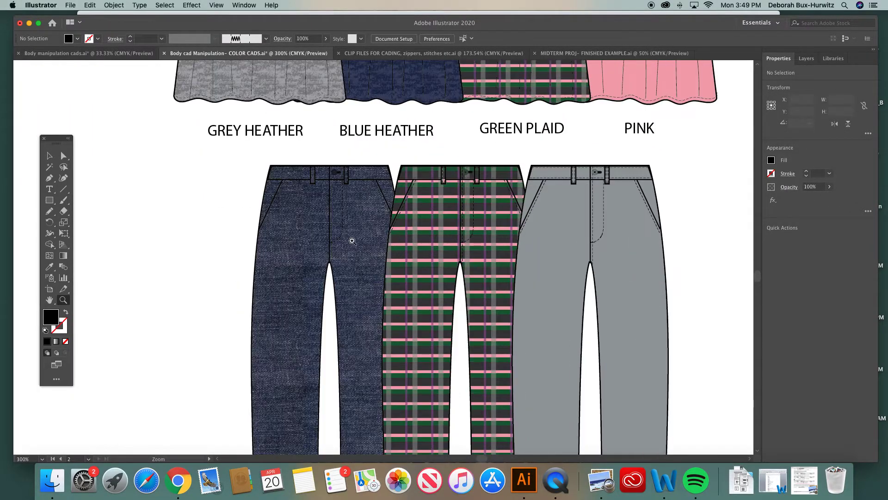
click(366, 241)
click(379, 241)
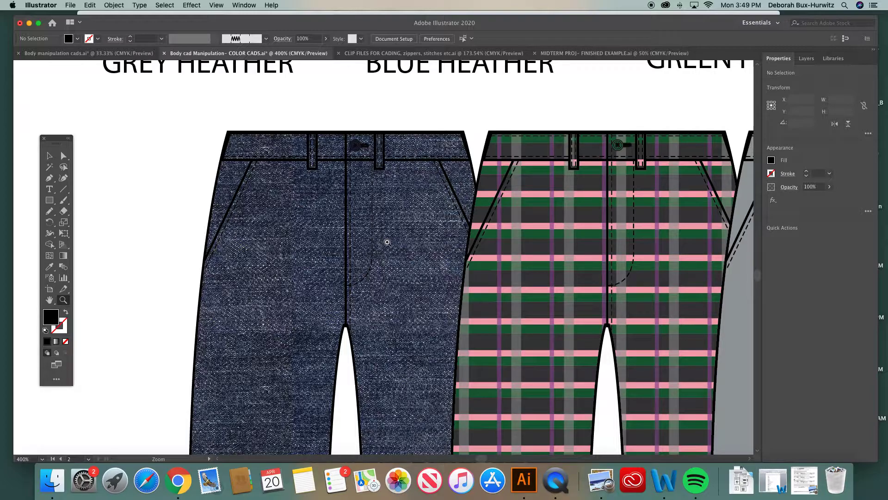
scroll(385, 206, right, 5)
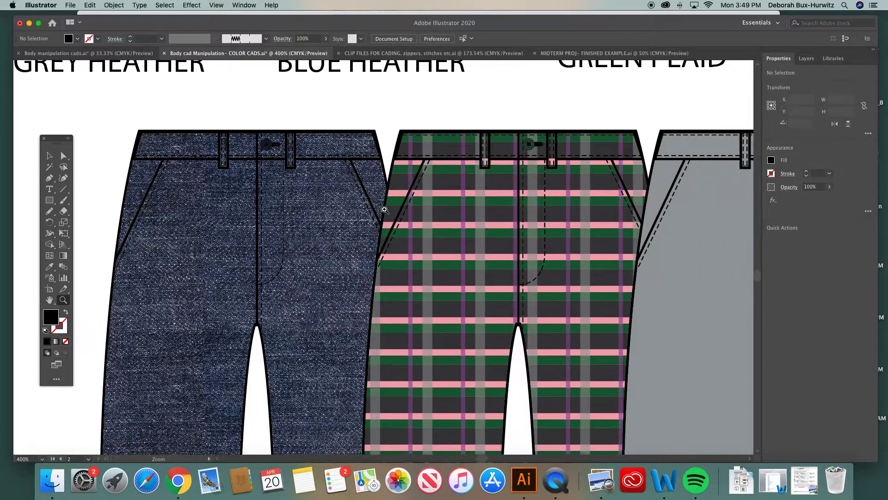
scroll(384, 210, right, 2)
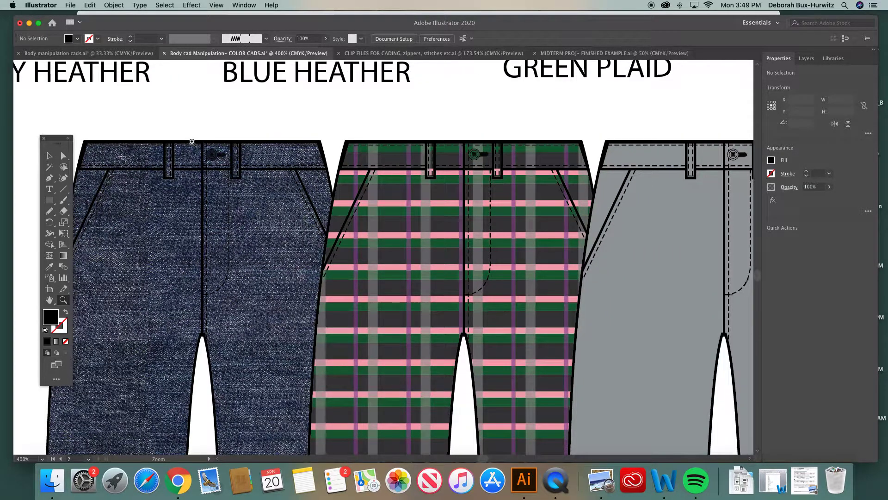
drag(180, 124, 513, 201)
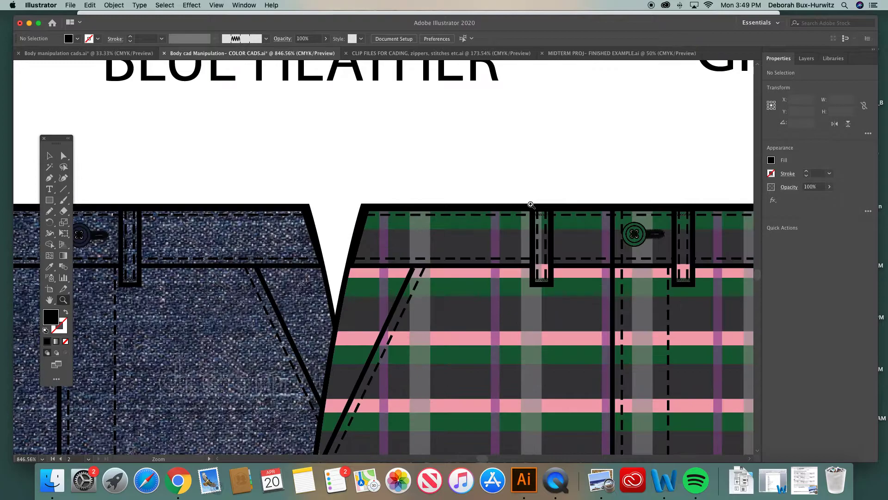
scroll(293, 211, left, 5)
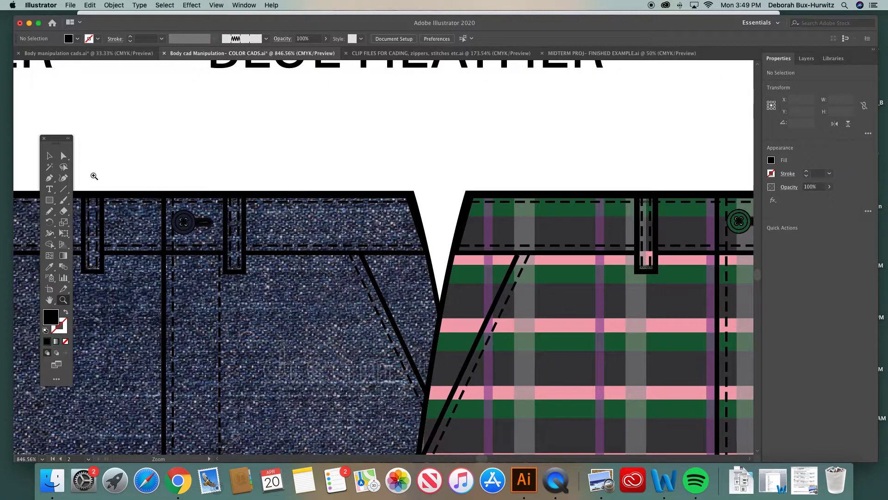
click(50, 157)
scroll(572, 190, right, 3)
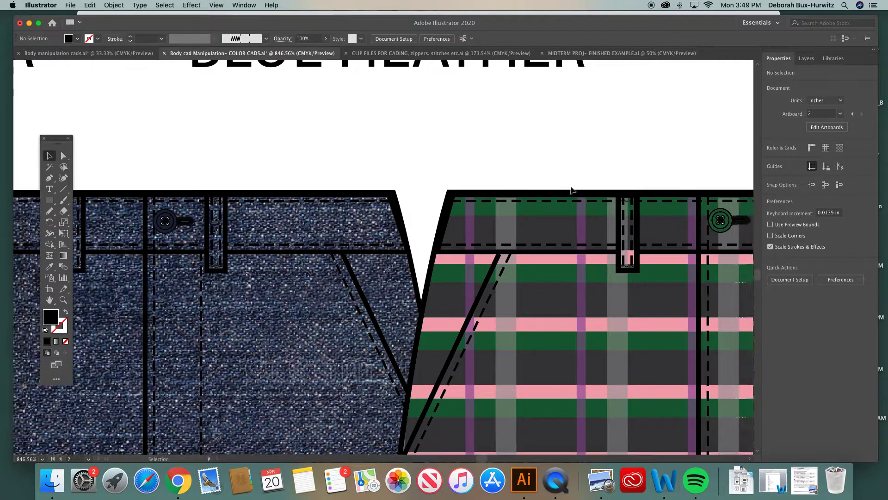
scroll(571, 189, right, 3)
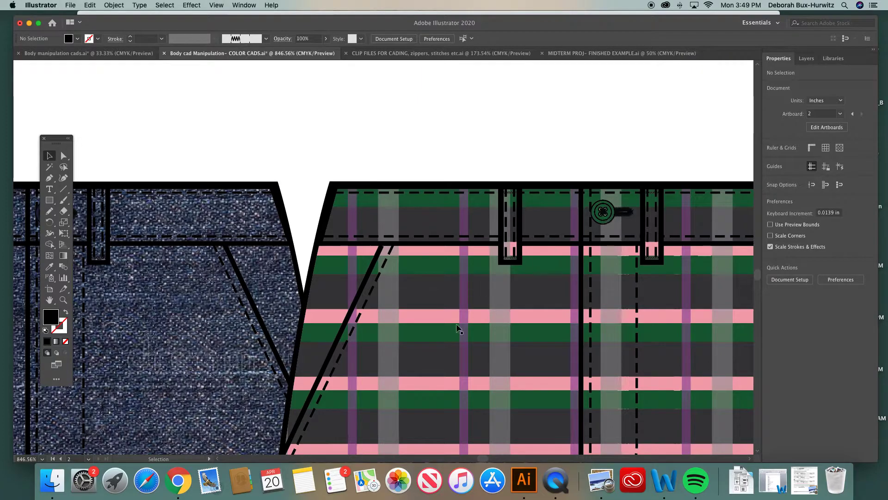
Review the fabric callouts around the color CAD artboard and read the note on recoloring buttons or drawcords against the pants.
key(super+1)
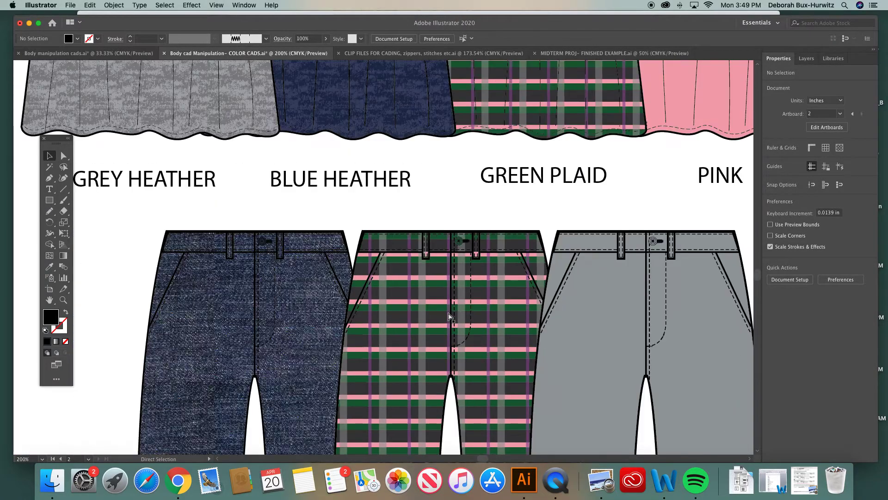
key(super+minus)
scroll(430, 271, right, 2)
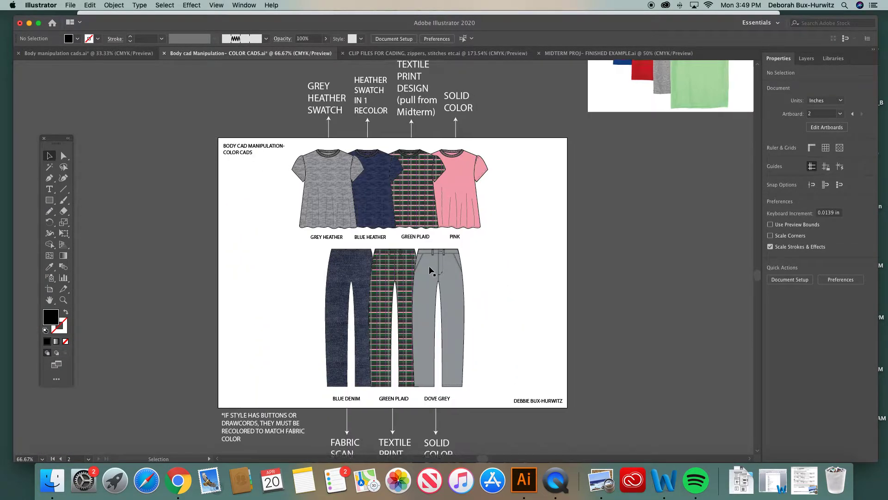
key(super+minus)
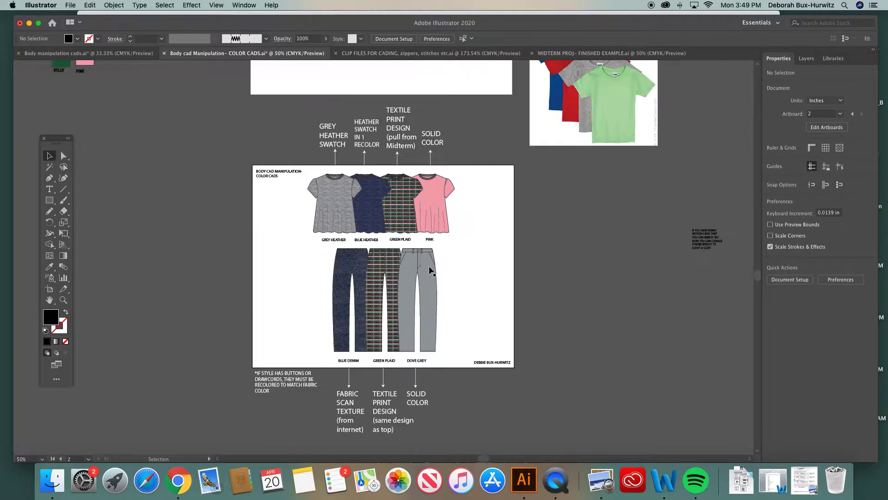
scroll(417, 240, right, 3)
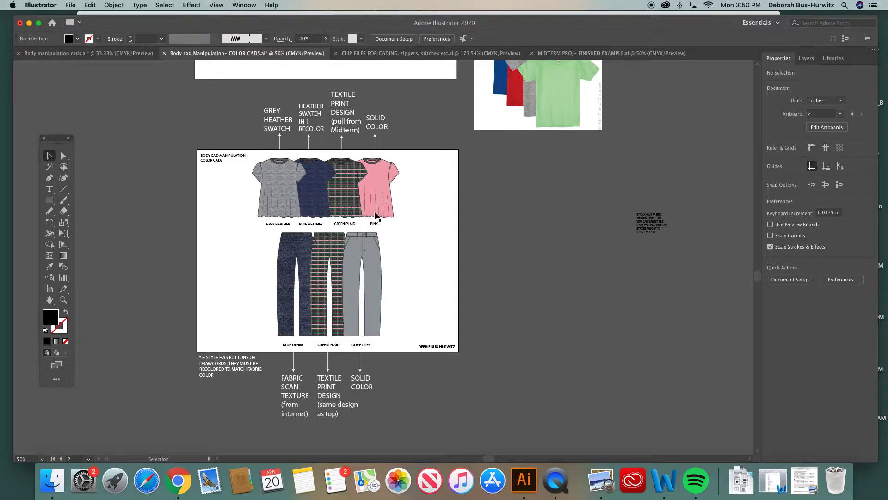
click(63, 300)
click(382, 402)
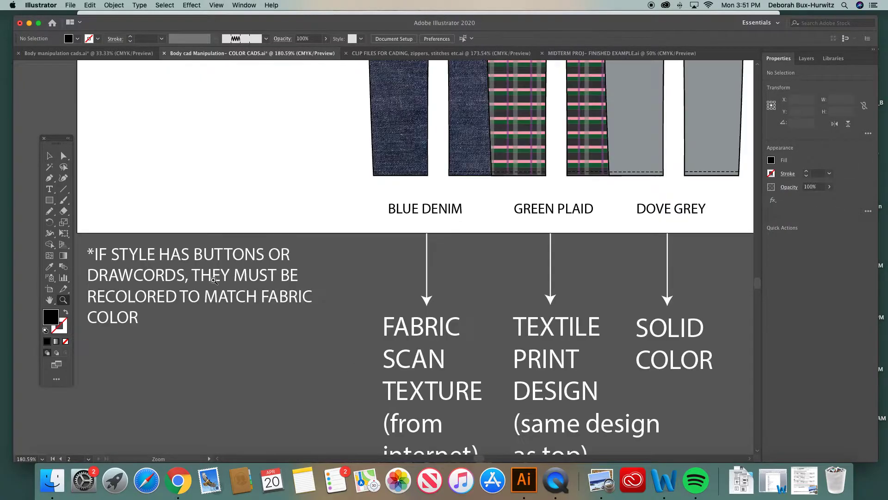
click(50, 156)
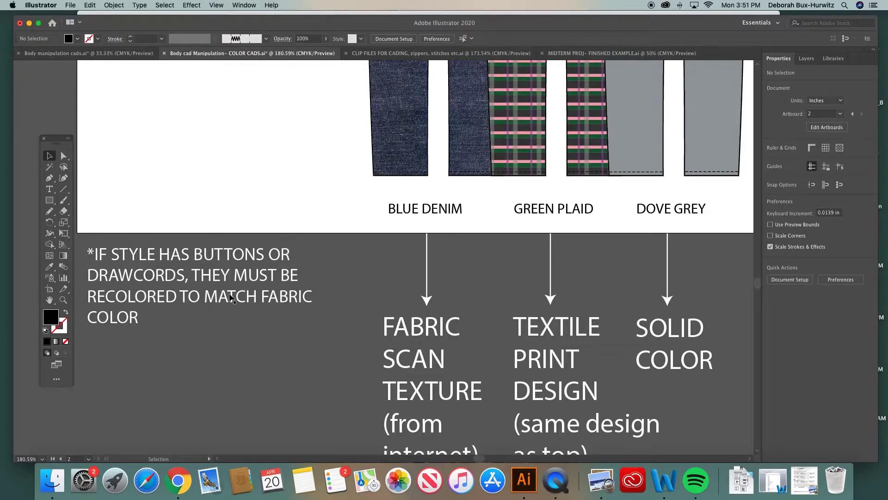
scroll(230, 297, up, 10)
scroll(230, 297, right, 4)
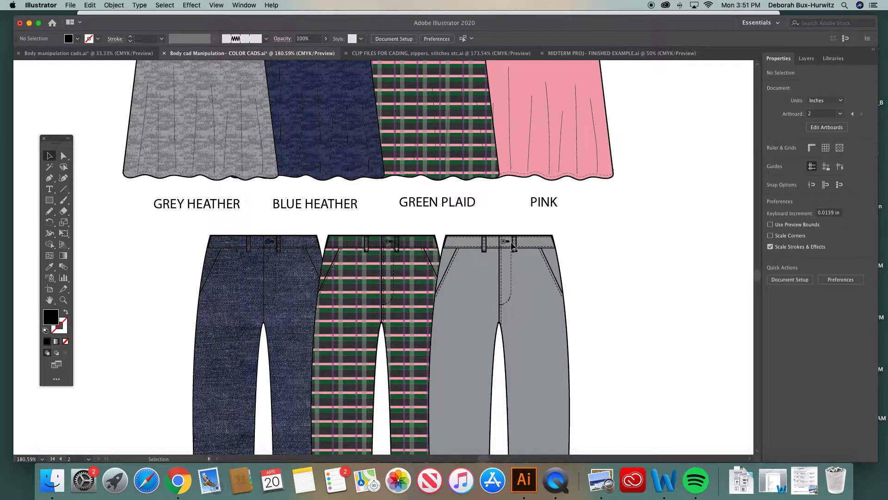
Examine the reference photos of overlapping hoodies, hanging shirts and layered T-shirts beside the artboards.
key(super+minus)
key(super+minus)
key(super+minus)
key(super+minus)
key(super+minus)
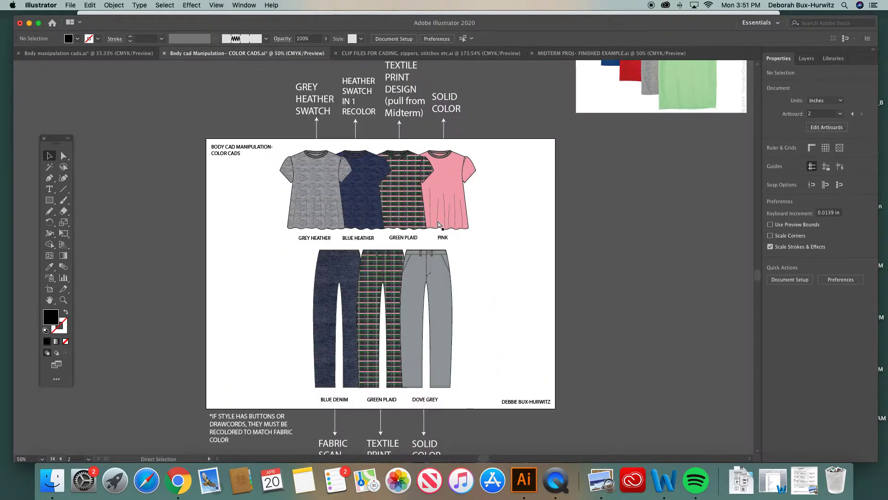
scroll(428, 109, up, 5)
scroll(428, 109, right, 2)
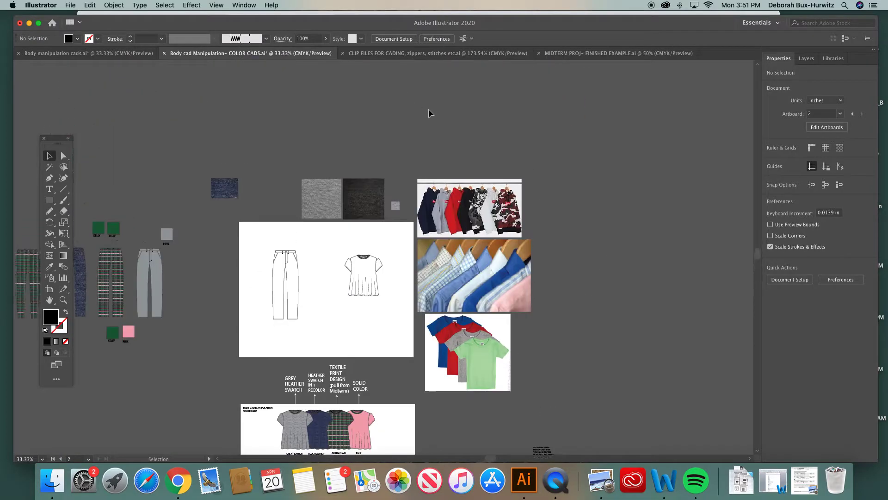
click(64, 301)
drag(399, 172, 576, 407)
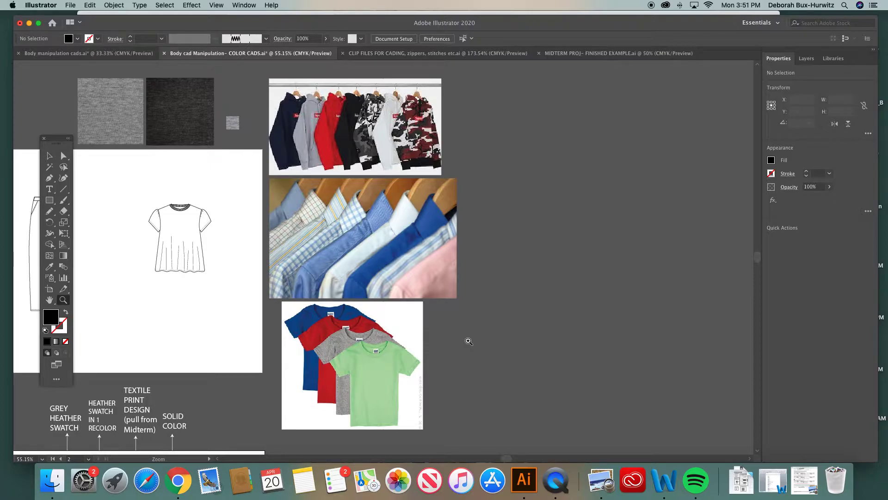
scroll(401, 197, left, 2)
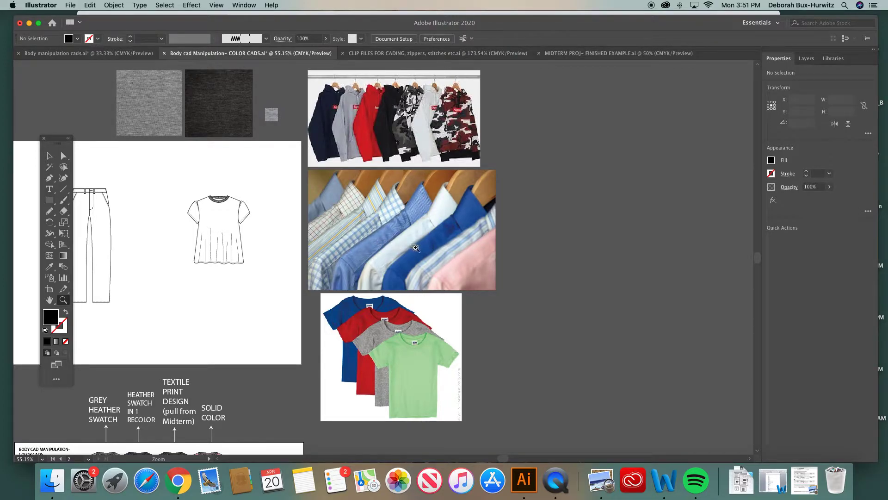
click(49, 155)
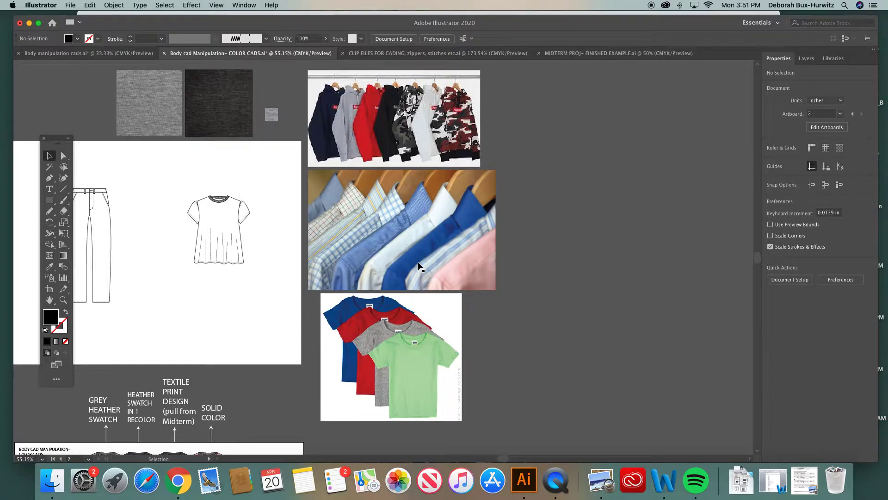
scroll(419, 266, down, 3)
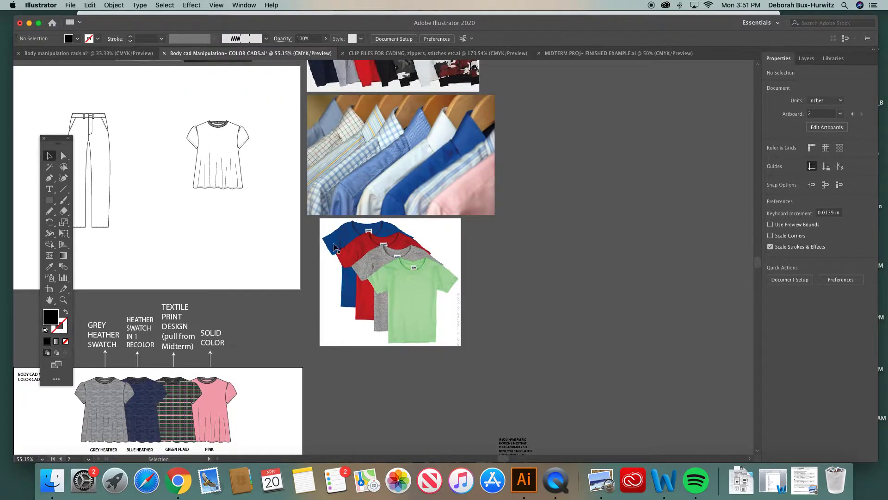
click(64, 299)
drag(298, 218, 535, 373)
key(v)
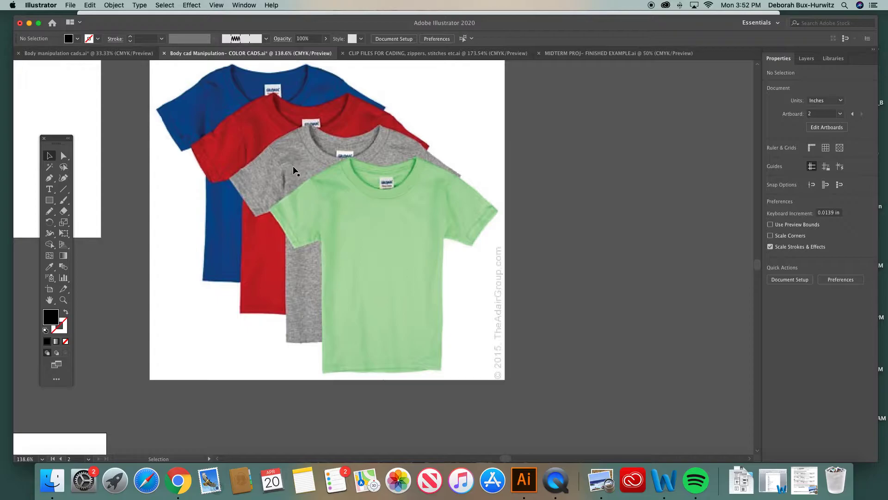
Inspect the uncolored pants and top flats on the artboard above the finished color CADs.
key(super+minus)
key(super+minus)
key(super+minus)
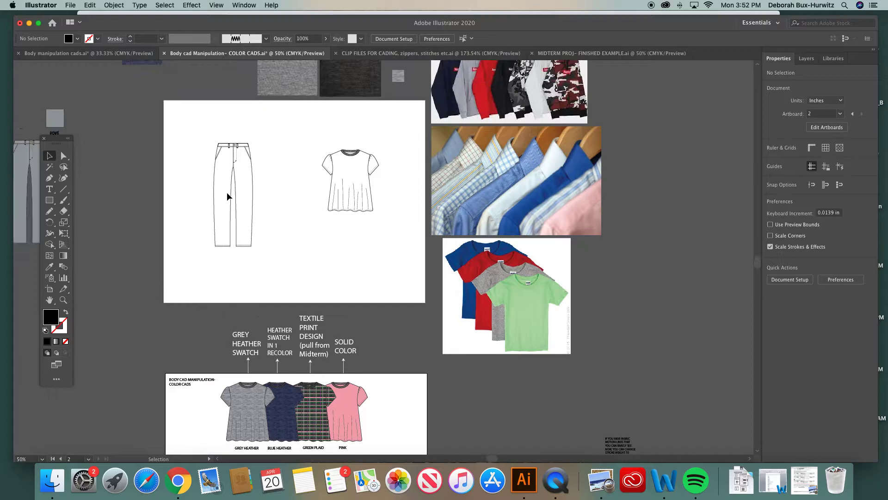
scroll(227, 193, left, 3)
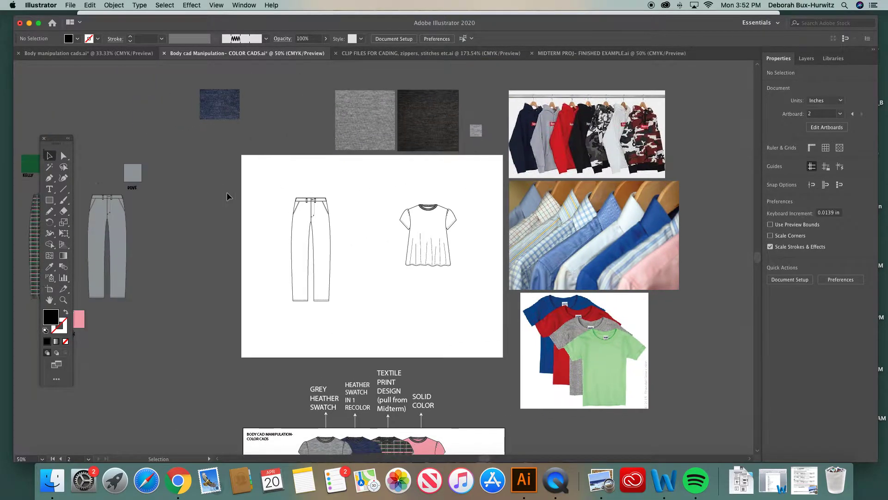
scroll(227, 193, down, 3)
scroll(227, 192, right, 3)
scroll(227, 196, up, 2)
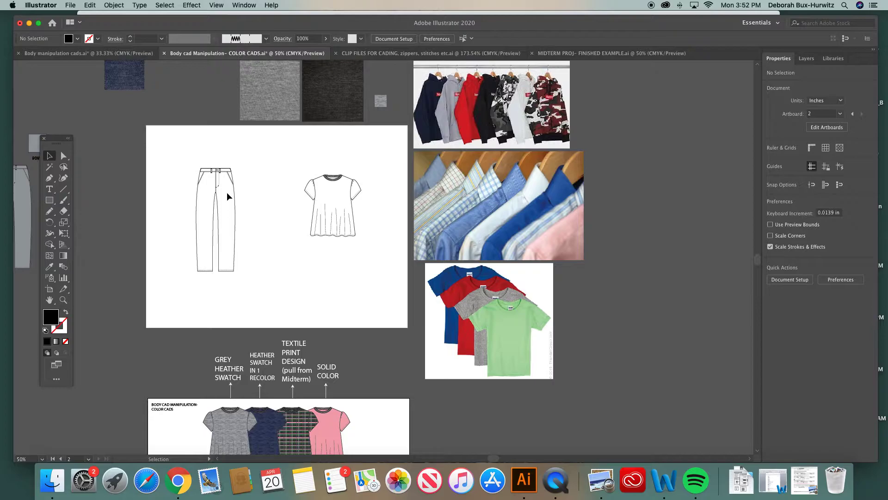
click(63, 301)
drag(139, 139, 538, 363)
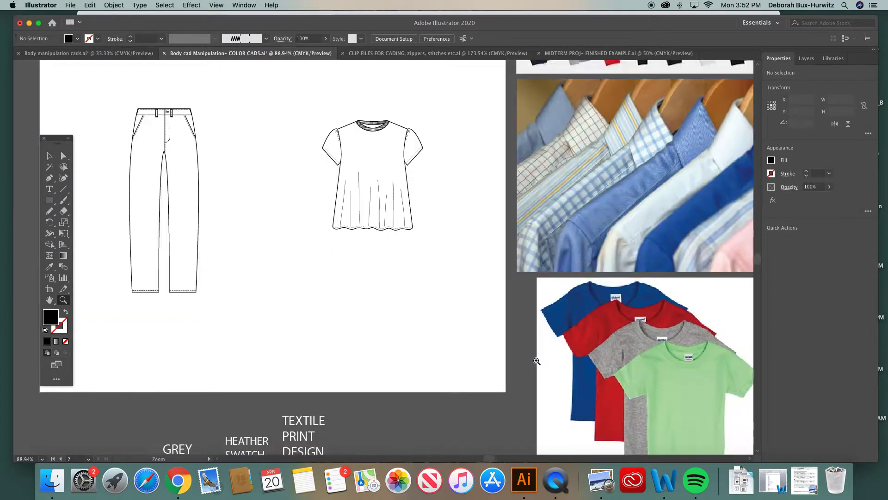
scroll(373, 316, up, 4)
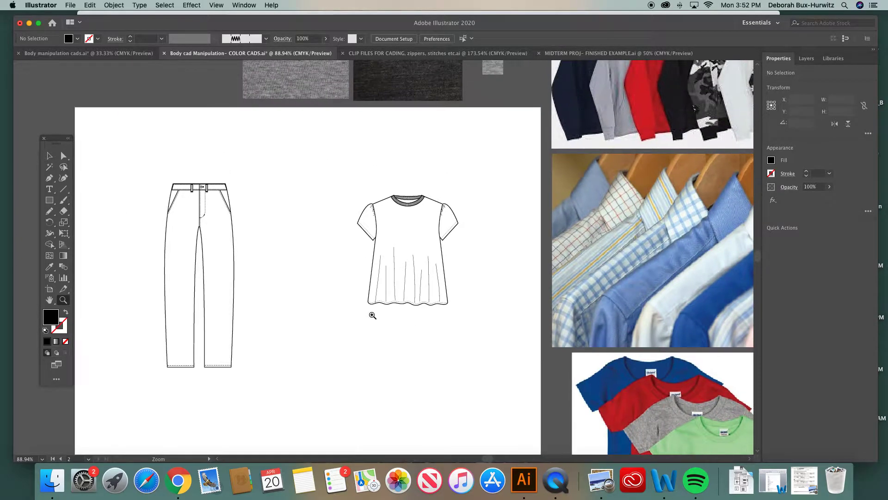
click(48, 157)
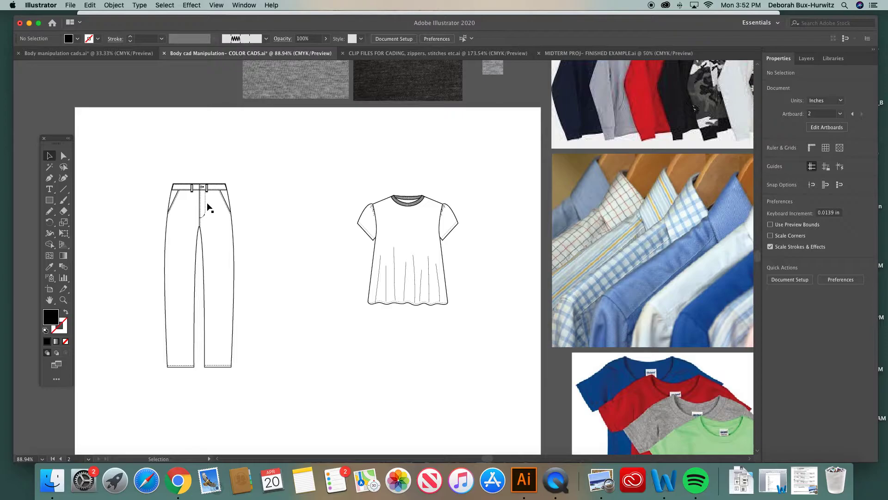
Inspect the before-and-after pants flats on the bottom artboard of Body manipulation cads.ai.
click(128, 54)
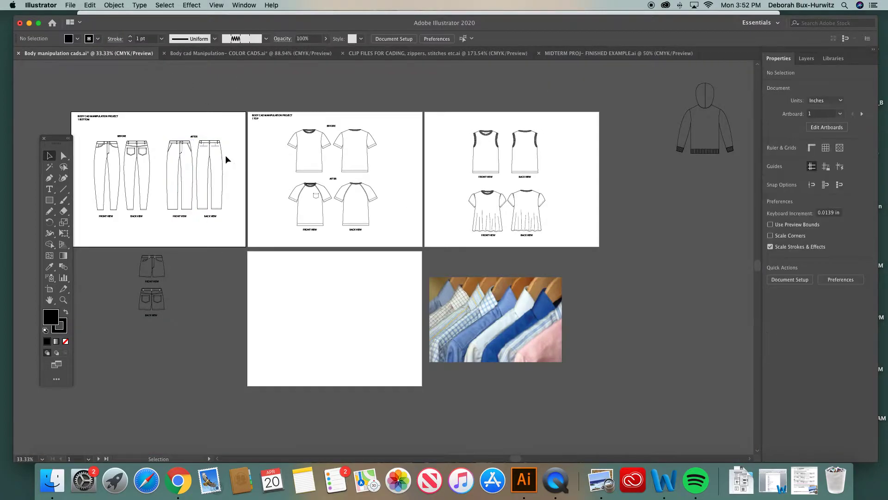
click(64, 300)
drag(84, 106, 424, 263)
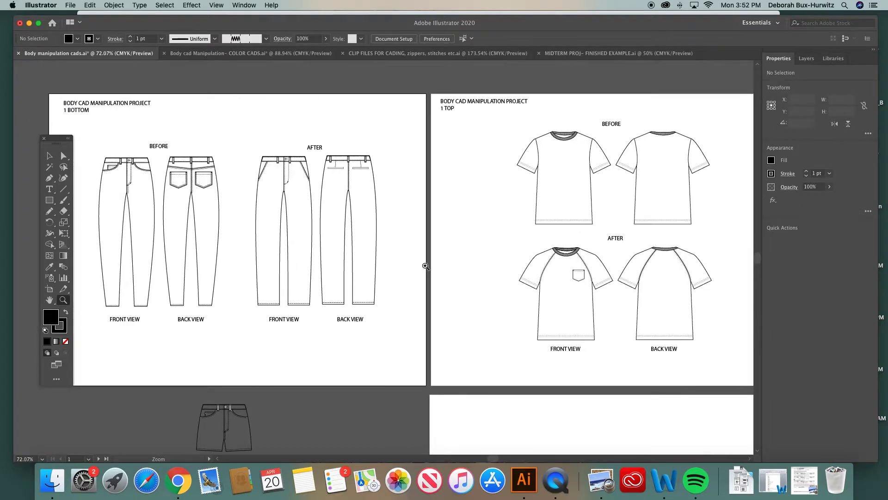
drag(54, 138, 47, 138)
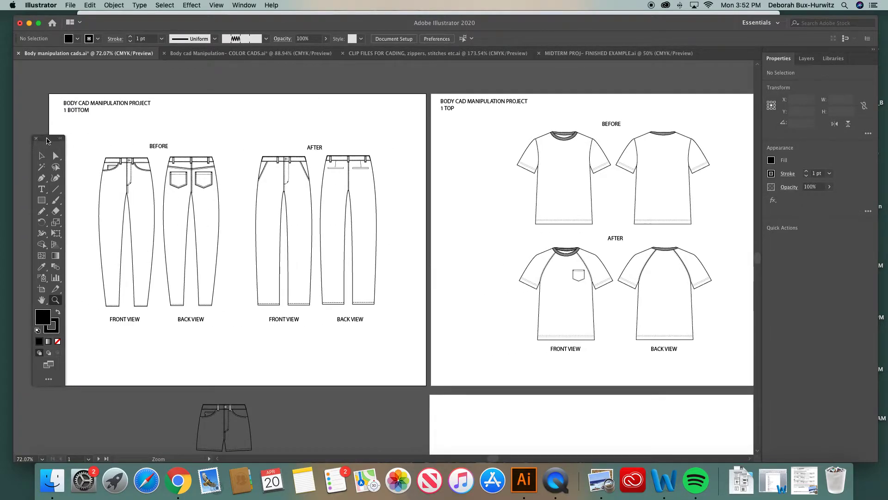
click(41, 155)
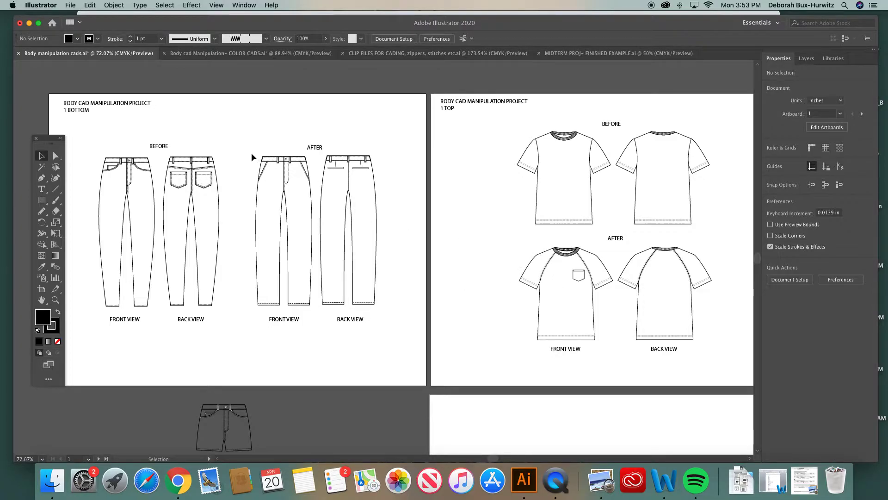
Copy the AFTER front-view pants flat and return to the Body cad Manipulation- COLOR CADS document.
drag(250, 153, 314, 306)
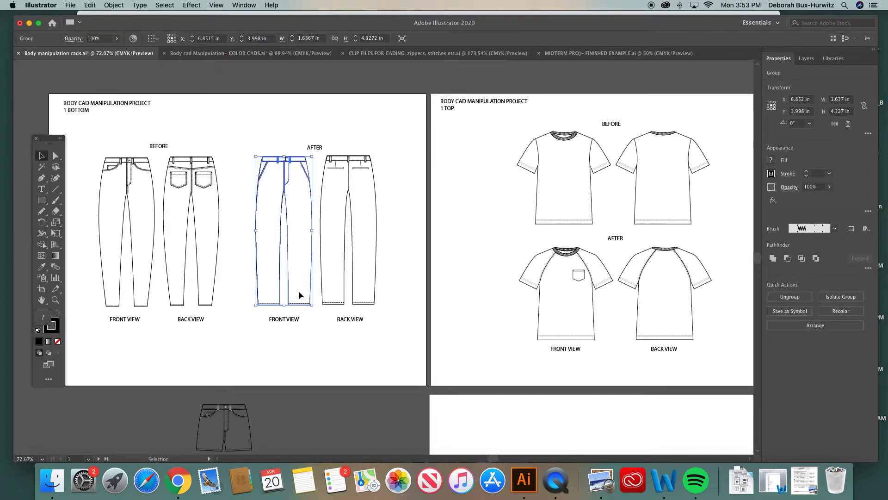
click(252, 151)
click(268, 159)
click(265, 139)
drag(252, 154, 315, 307)
click(206, 54)
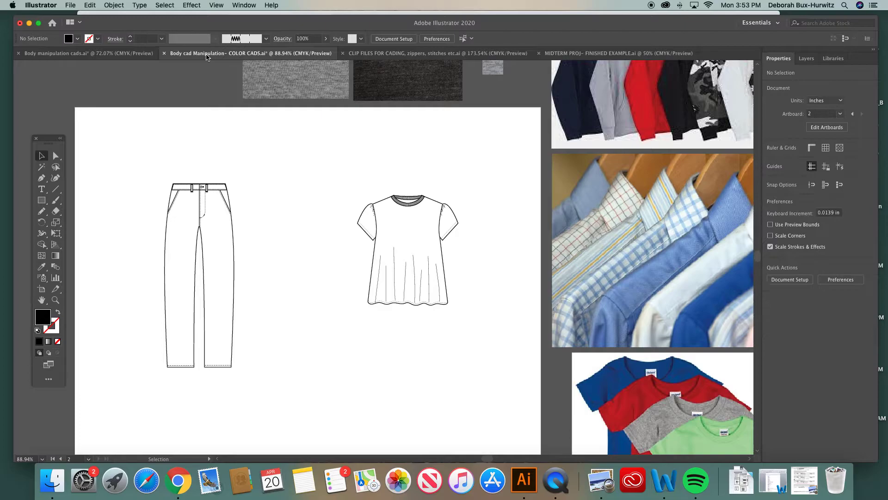
Create a new landscape Letter document of 11 x 8.5 in and close it again.
click(71, 6)
click(74, 15)
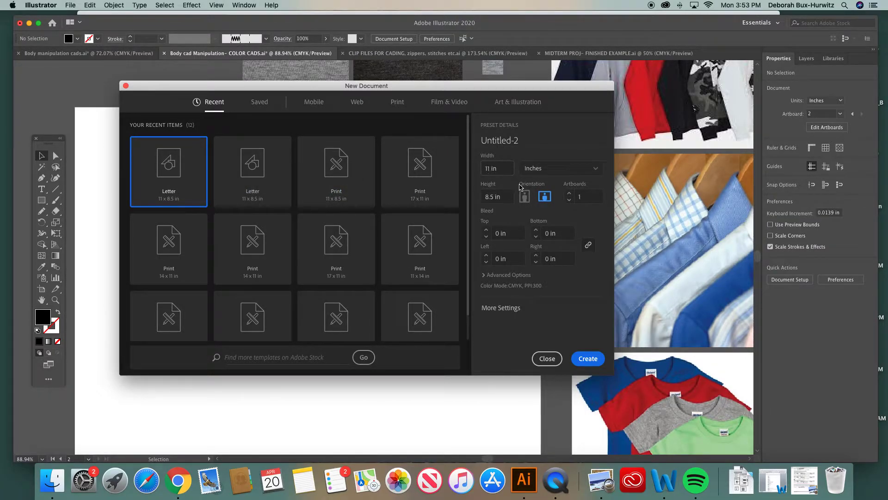
click(588, 359)
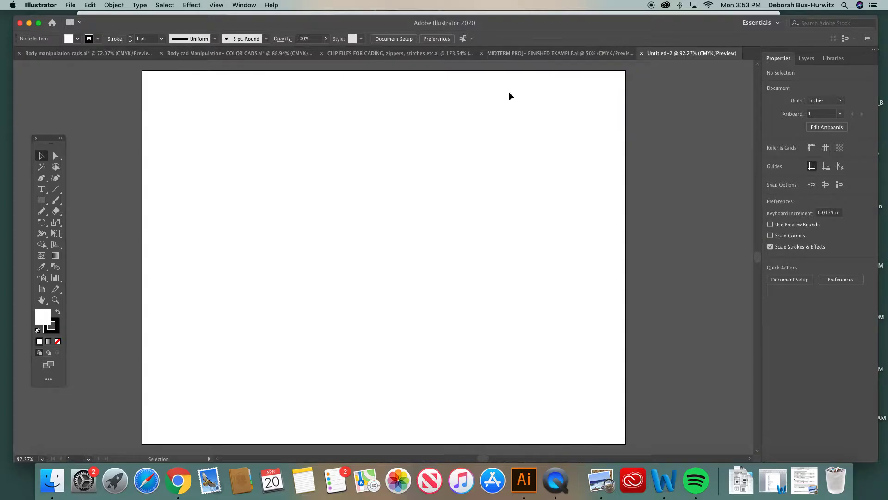
click(641, 53)
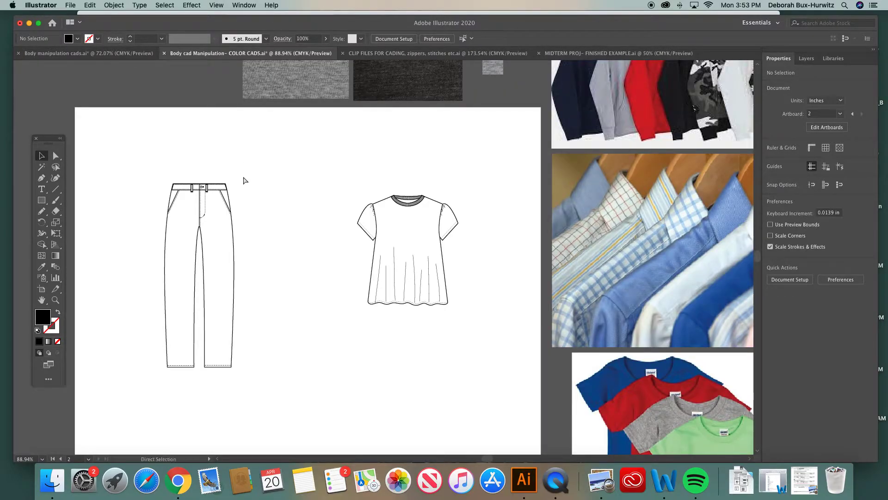
Paste the copied pants flat onto the COLOR CADS artboard and delete it again.
key(super+v)
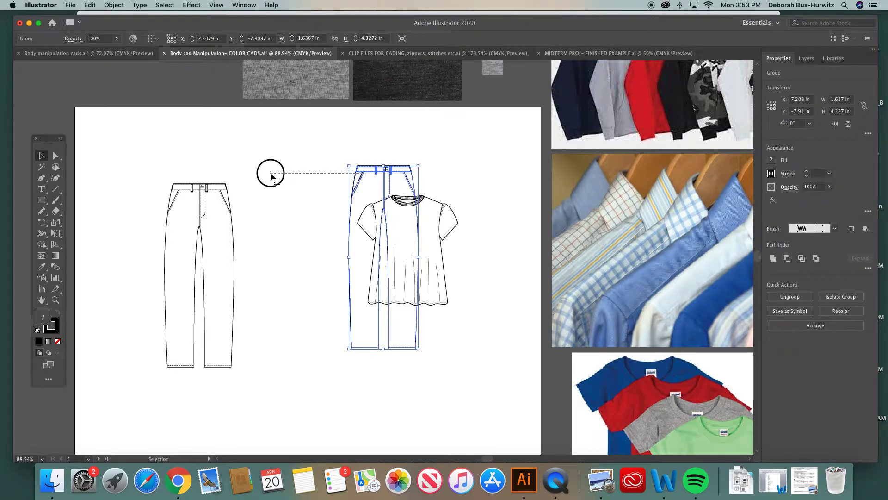
key(Delete)
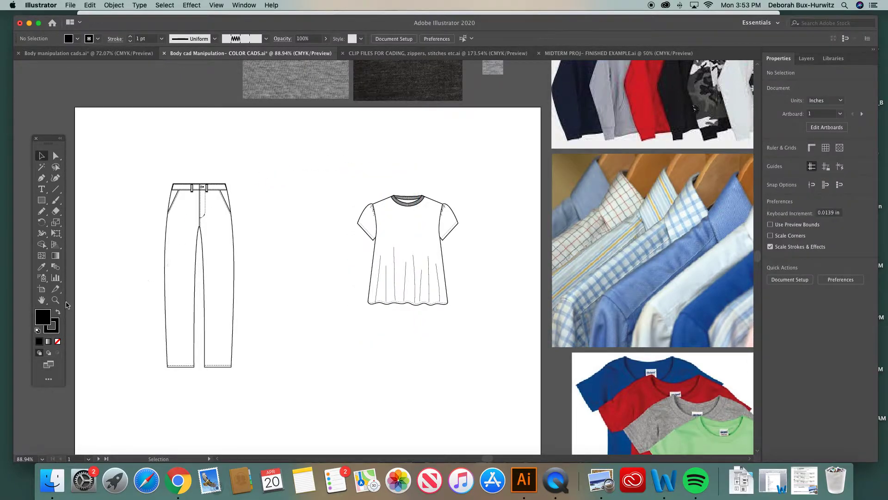
Examine the uncolored front-view pants flat up close in the COLOR CADS document.
click(56, 300)
drag(120, 153, 363, 398)
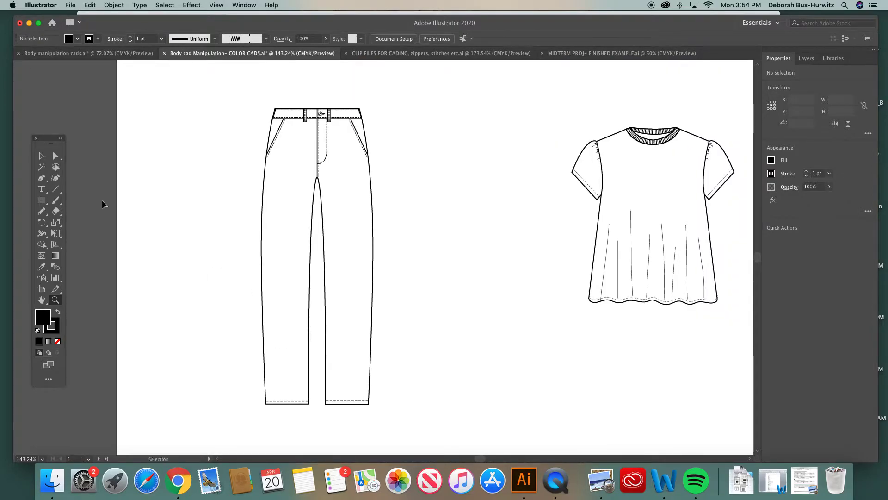
key(super+1)
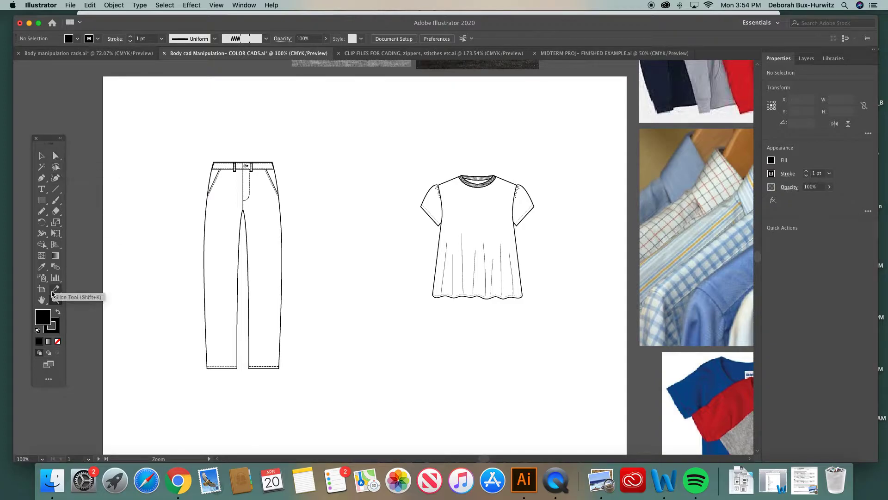
drag(183, 142, 407, 412)
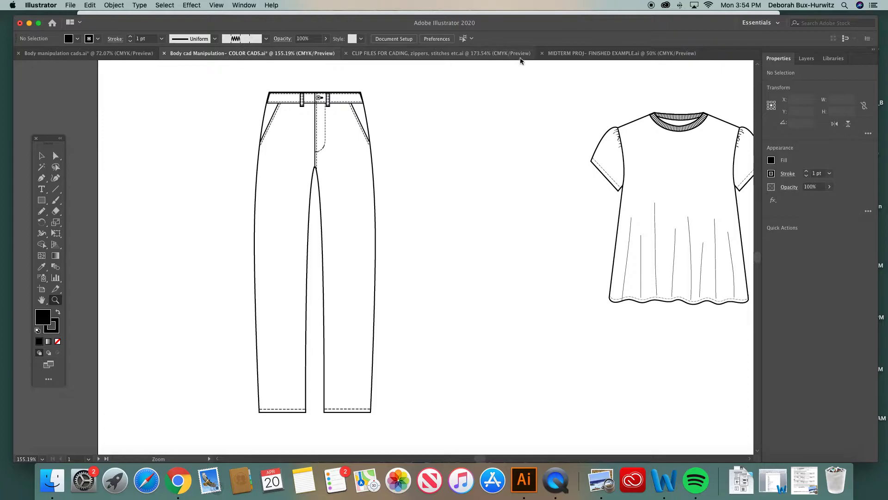
click(41, 155)
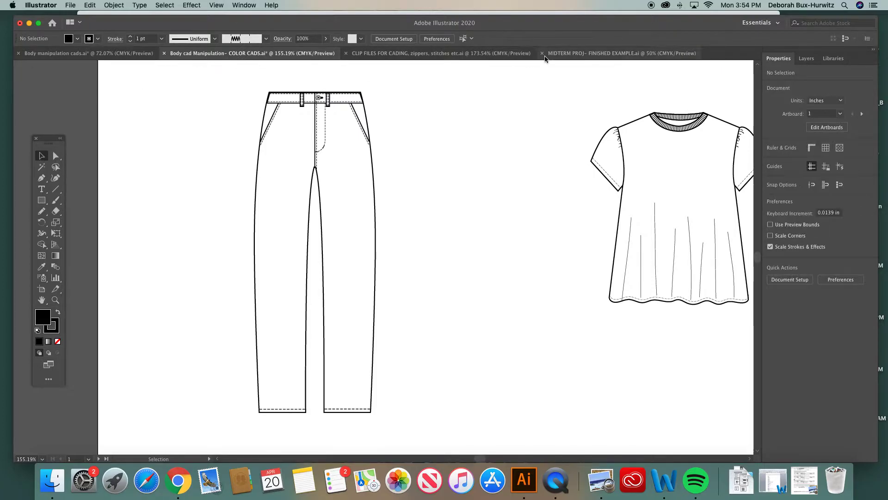
Review the stripe, plaid and stars collections with their colorways in the MIDTERM PROJ- FINISHED EXAMPLE document.
click(578, 54)
scroll(335, 195, up, 3)
scroll(335, 195, left, 3)
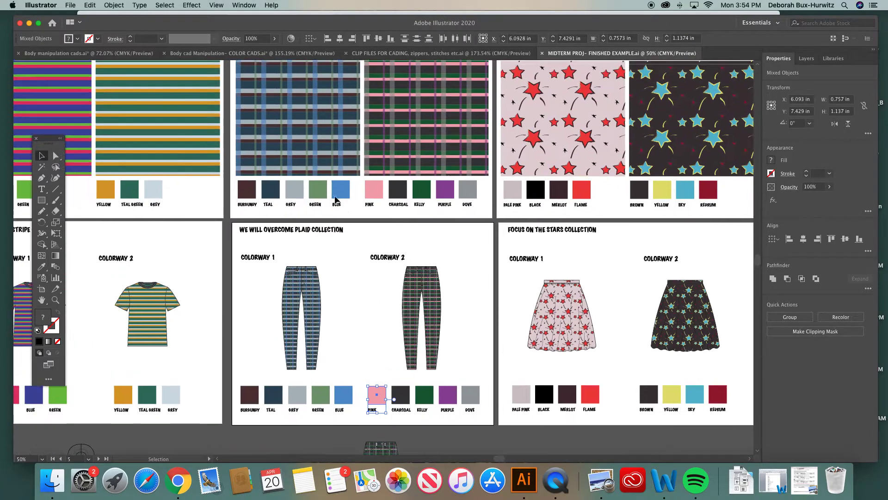
scroll(334, 195, down, 3)
scroll(334, 195, right, 2)
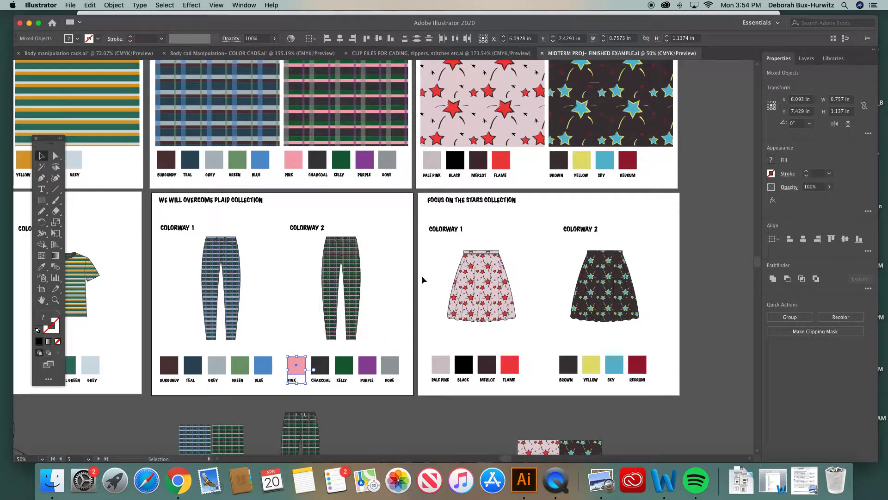
scroll(418, 272, left, 5)
scroll(418, 273, up, 1)
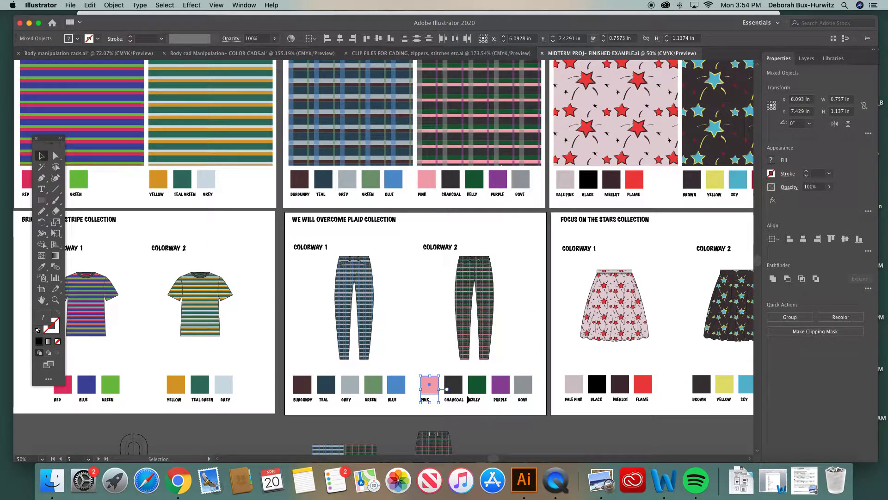
click(516, 351)
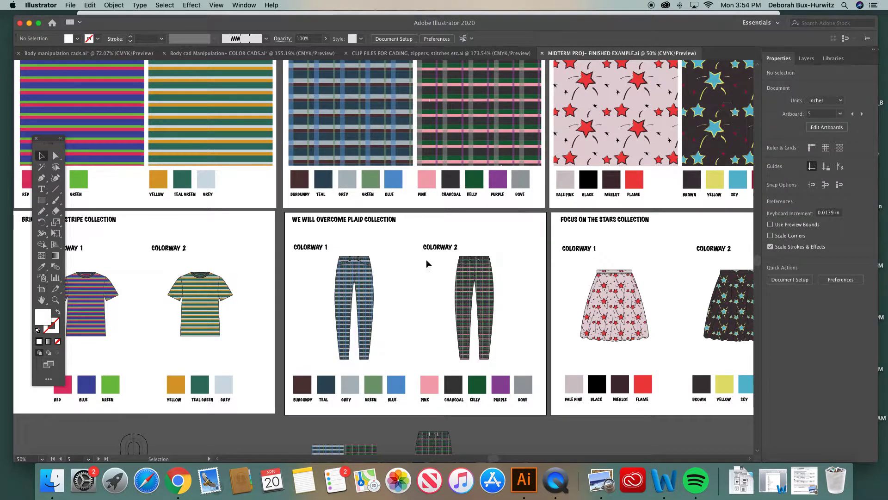
Review the full sheet of button, zipper, stitch and heather clips in the CLIP FILES FOR CADING document.
click(395, 54)
key(super+minus)
key(super+minus)
key(super+minus)
key(super+minus)
key(super+minus)
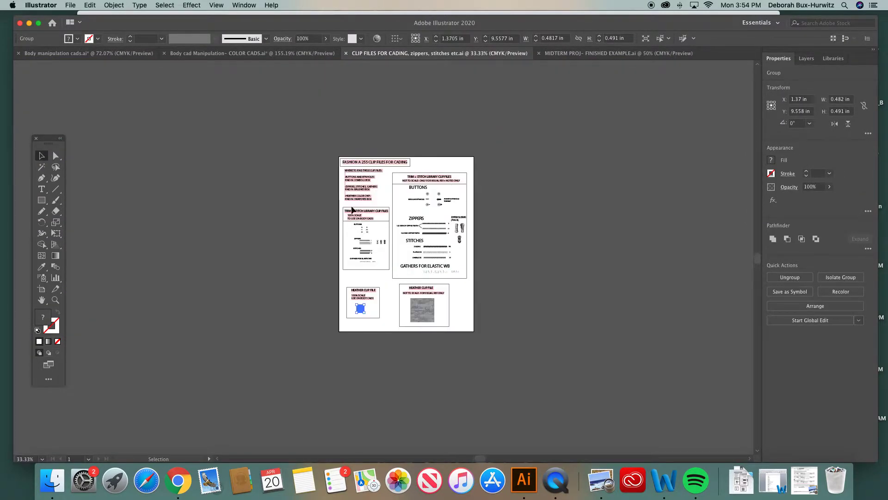
click(55, 300)
drag(347, 143, 559, 353)
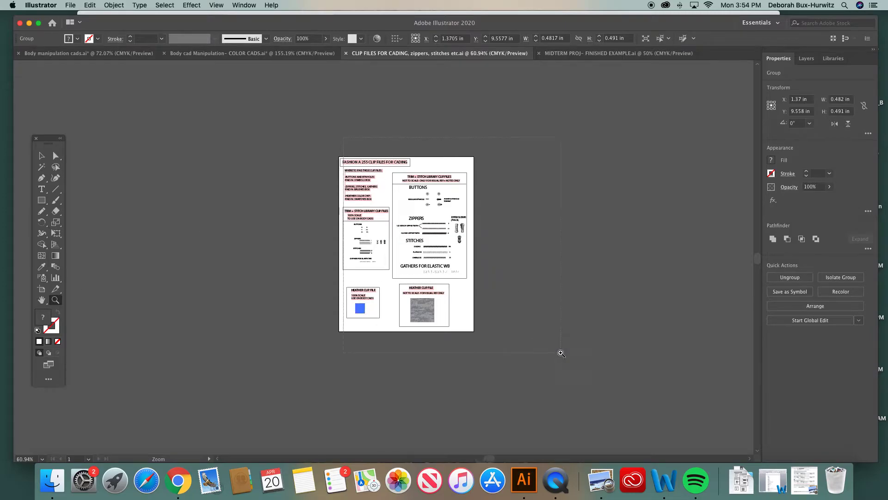
click(41, 157)
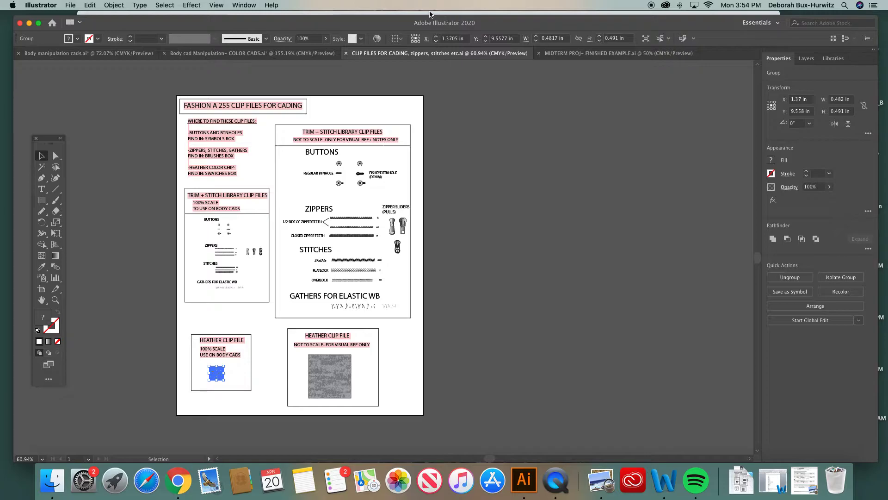
Switch to Chrome, locate the CLIP FILES FOR CADING file in the Week 4 course module, and return to Illustrator.
key(super+Tab)
click(194, 25)
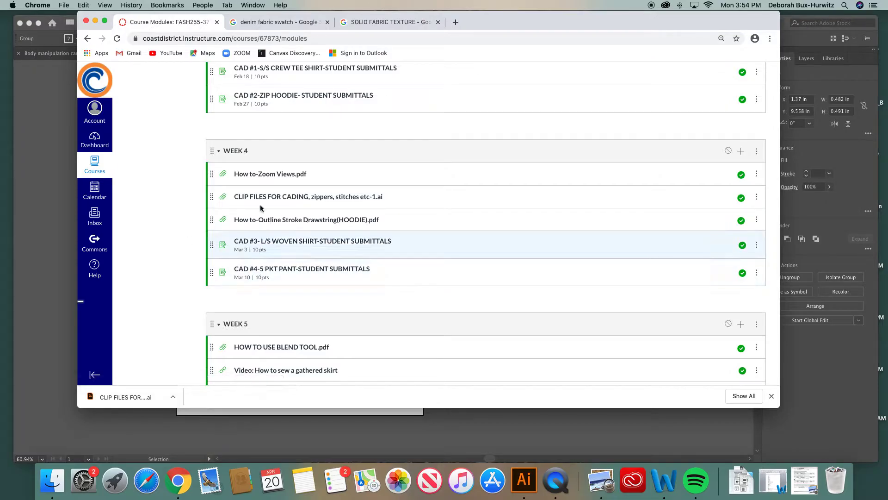
scroll(257, 180, up, 2)
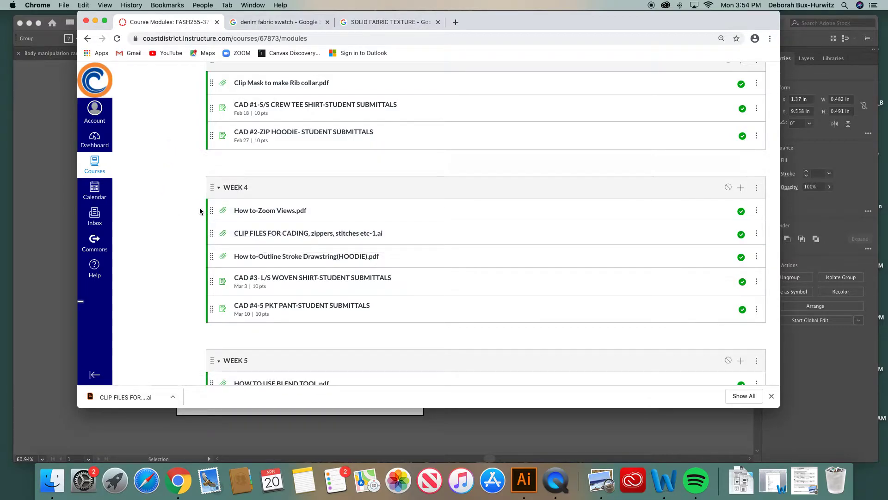
click(64, 220)
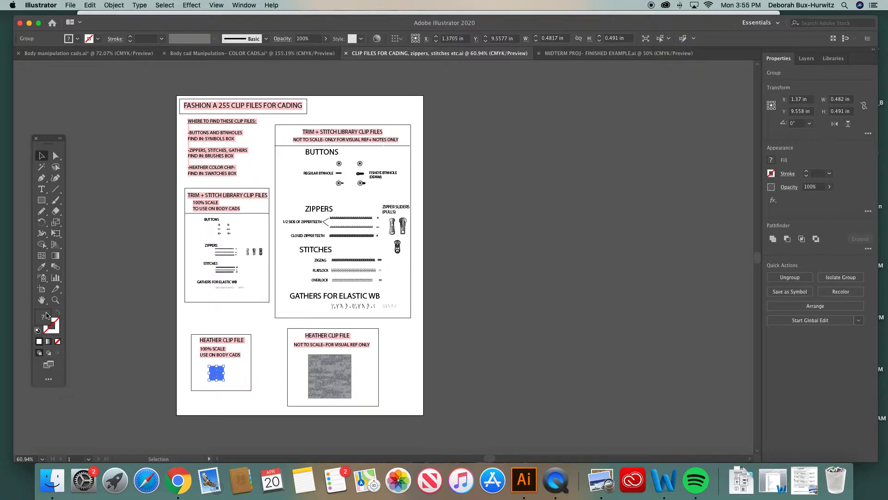
Examine the 100% scale and visual-reference heather swatches up close with nothing selected.
click(55, 299)
click(292, 323)
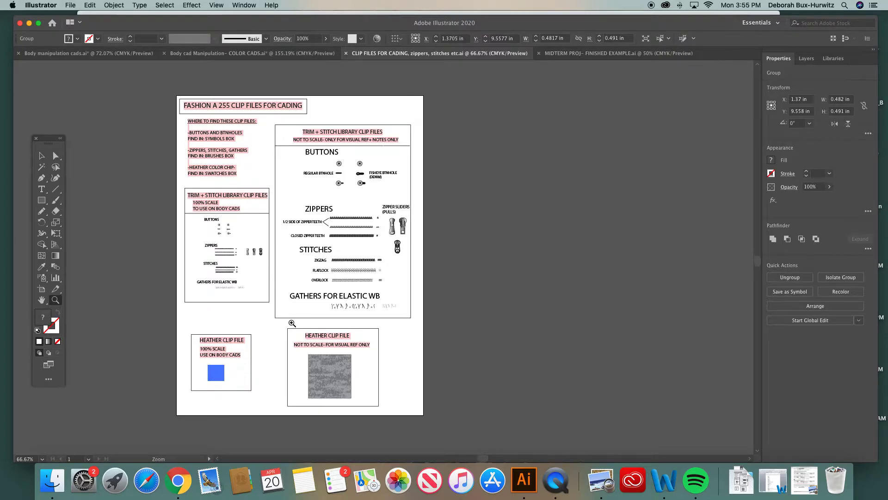
click(292, 323)
click(337, 281)
click(343, 284)
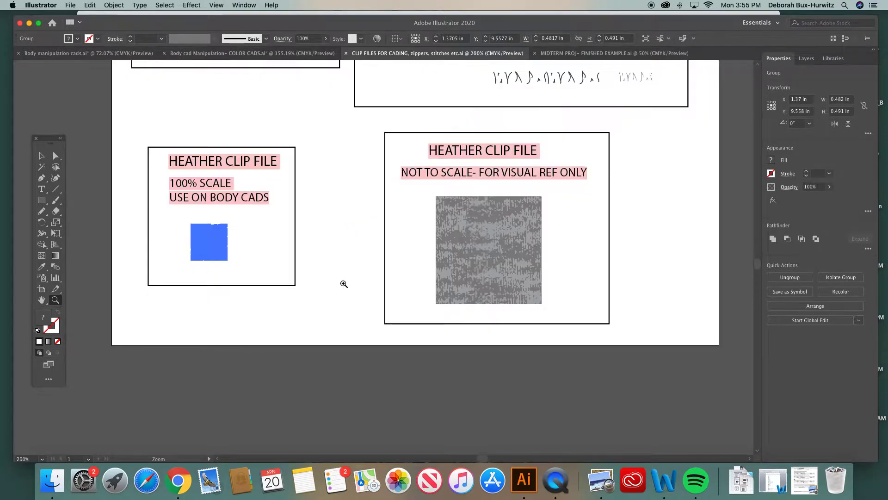
key(v)
click(332, 162)
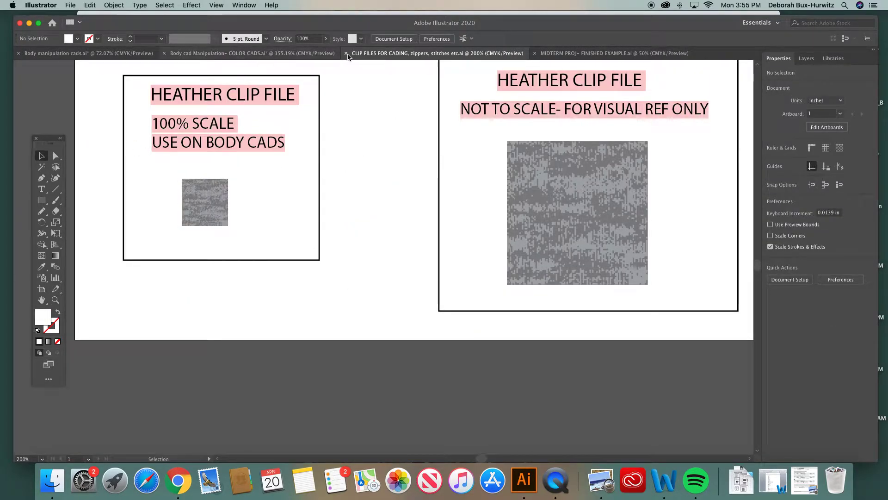
Check each open project document, ending on the COLOR CADS pants and top flats at 100% view.
click(129, 54)
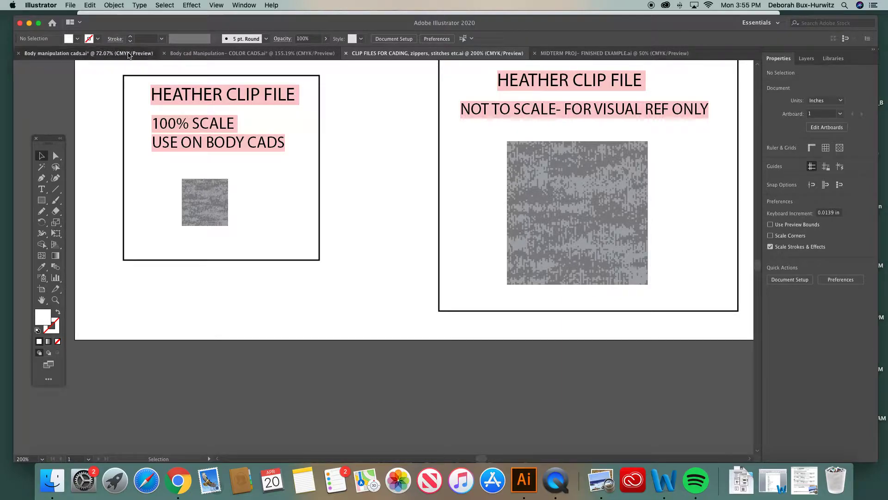
click(193, 55)
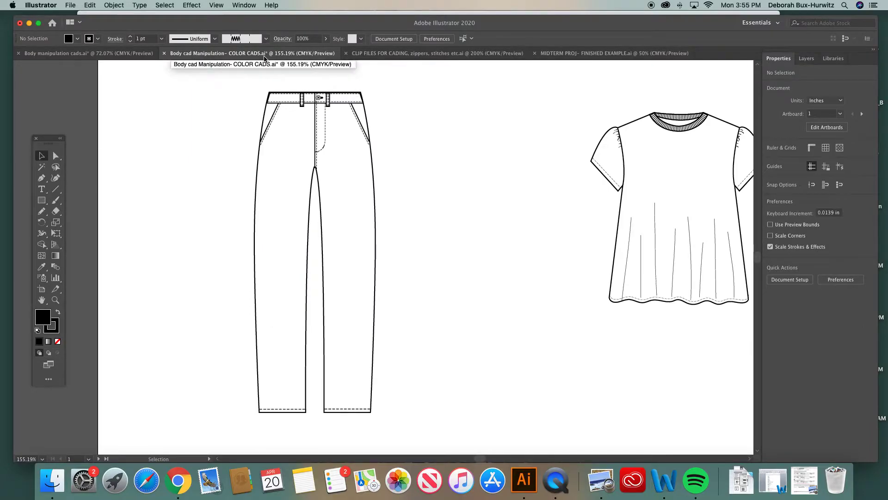
click(383, 57)
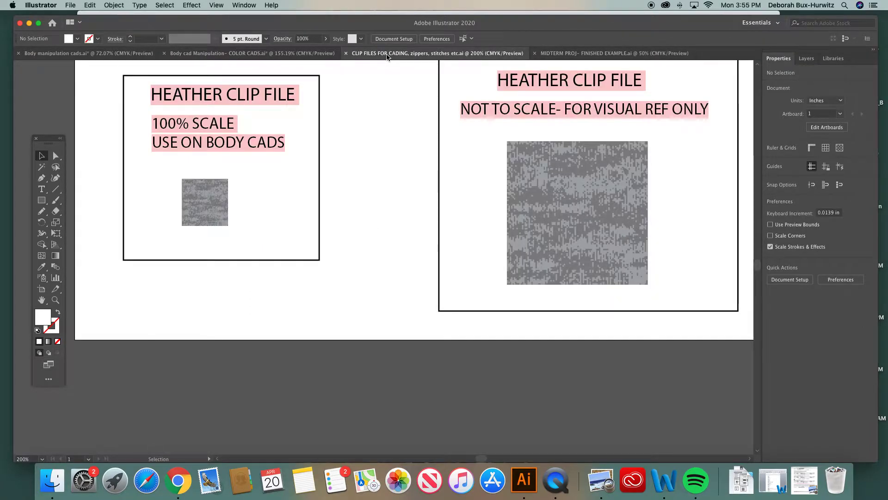
click(568, 55)
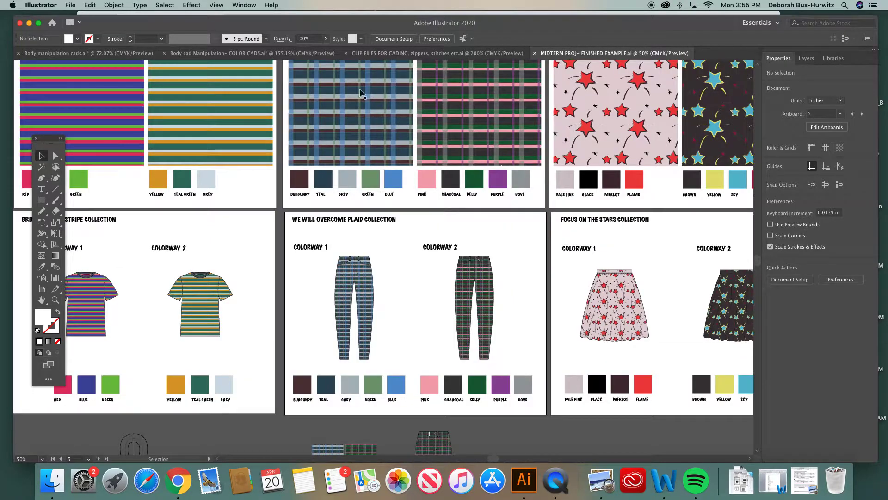
click(107, 55)
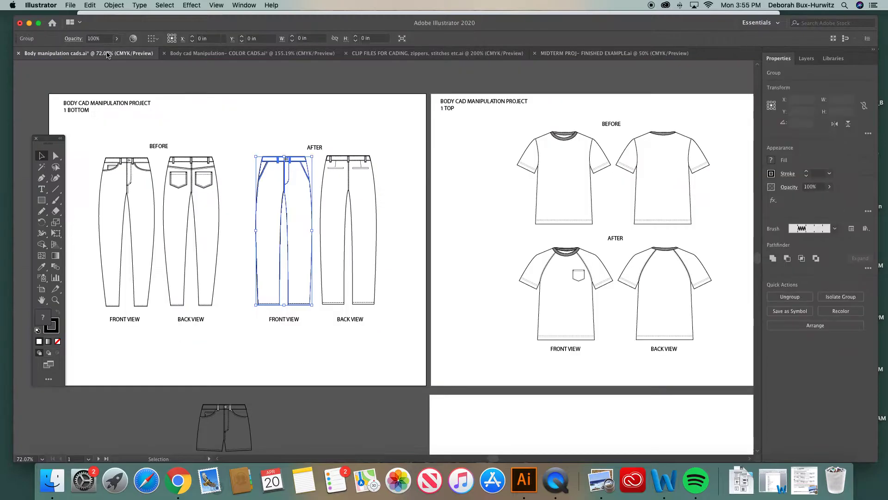
click(221, 55)
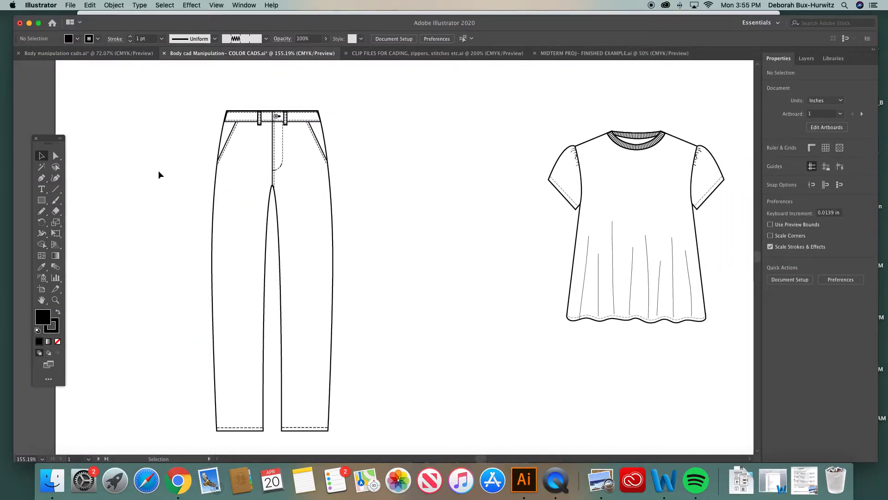
key(super+1)
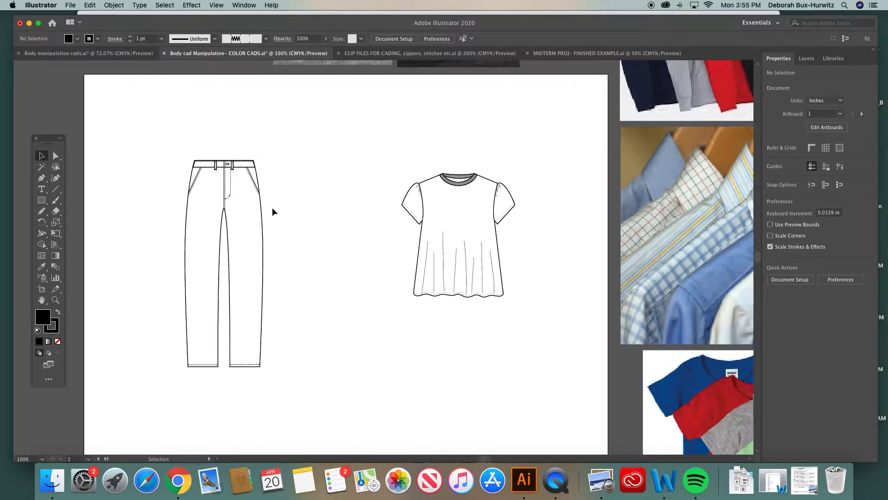
Place the floating toolbar beside the pants flat and leave the Direct Selection tool active with nothing selected.
key(a)
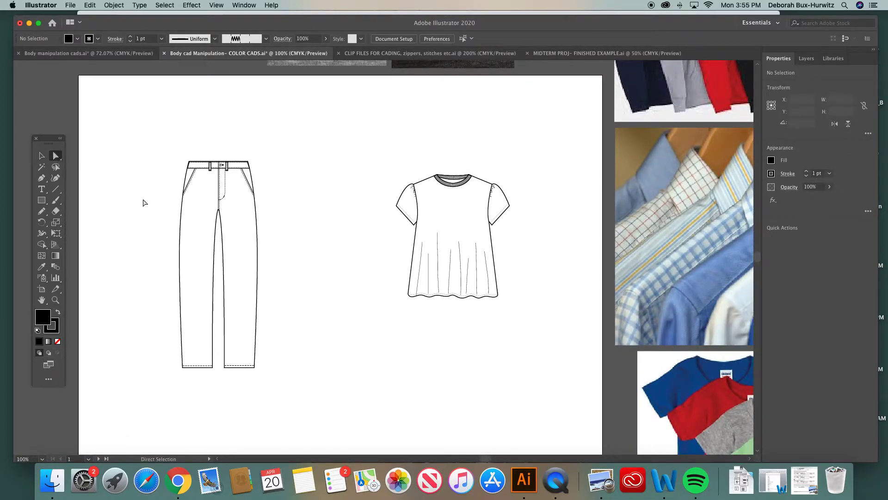
click(55, 299)
drag(128, 130, 431, 439)
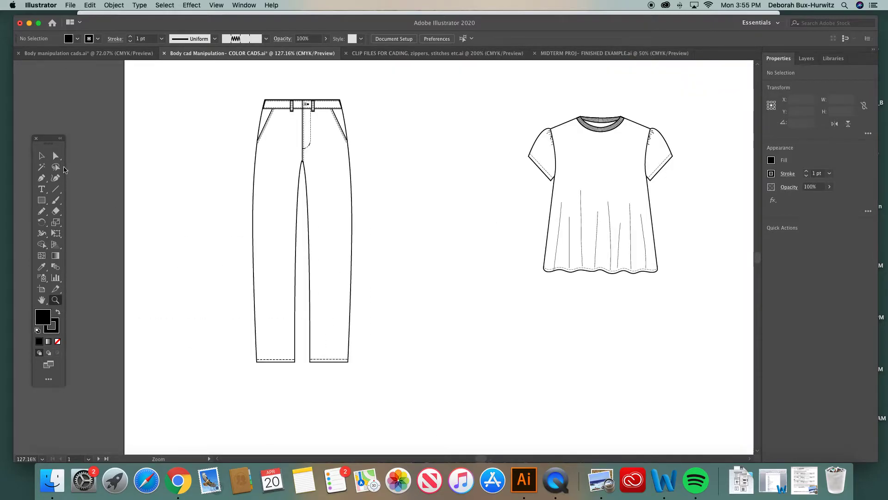
key(v)
click(287, 111)
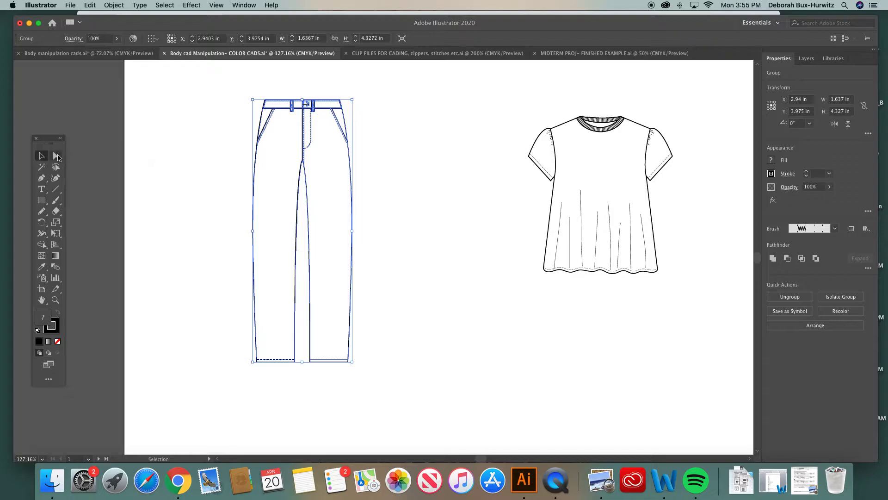
click(56, 156)
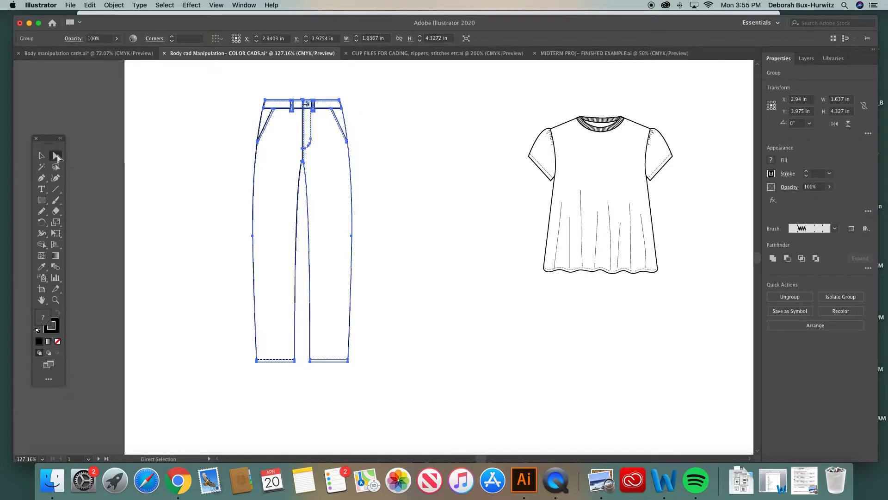
click(221, 119)
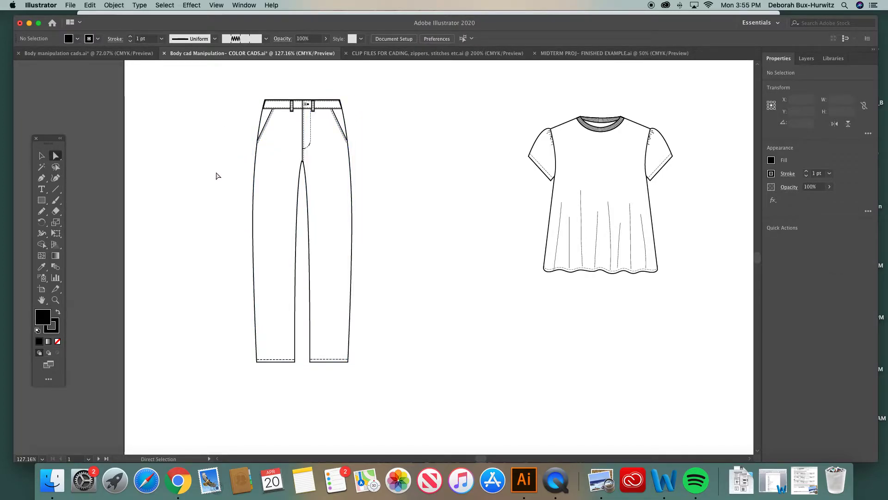
drag(49, 139, 154, 102)
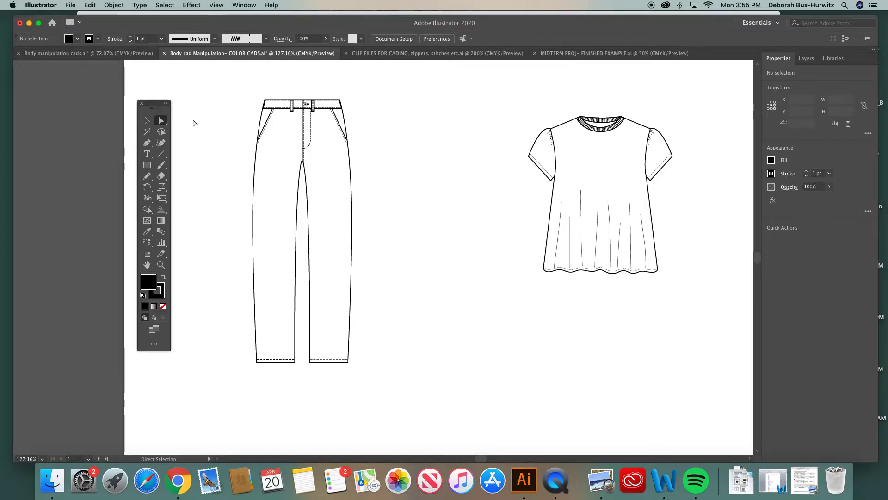
scroll(254, 160, right, 2)
scroll(254, 161, up, 1)
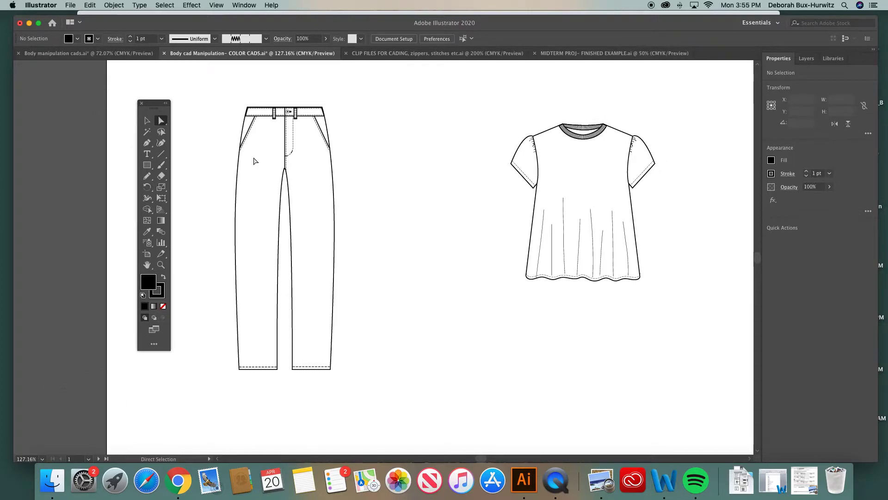
Fill the pants body shape with a purple of about C 46, M 82, Y 0, K 0, and deselect it.
click(238, 176)
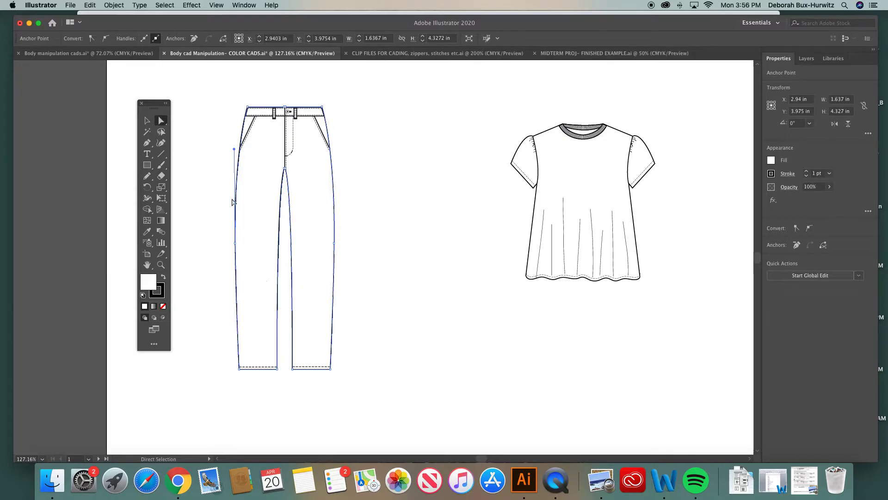
double_click(148, 282)
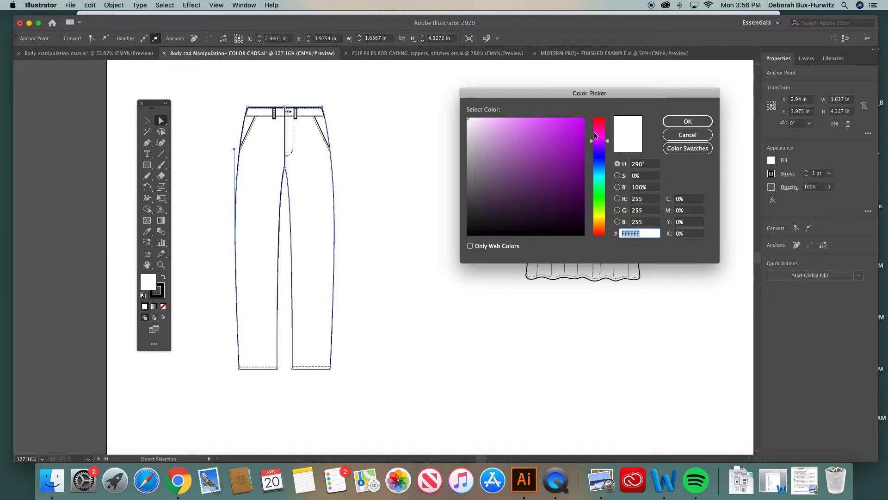
click(536, 154)
click(674, 122)
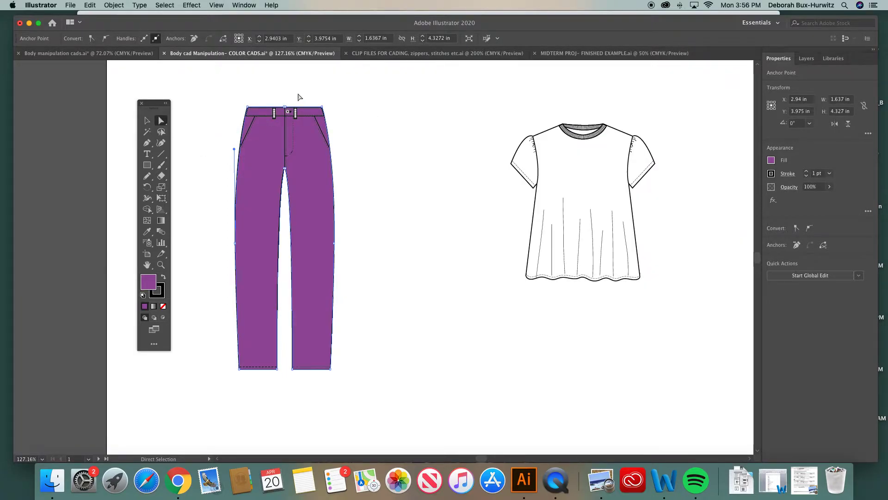
click(147, 121)
click(199, 105)
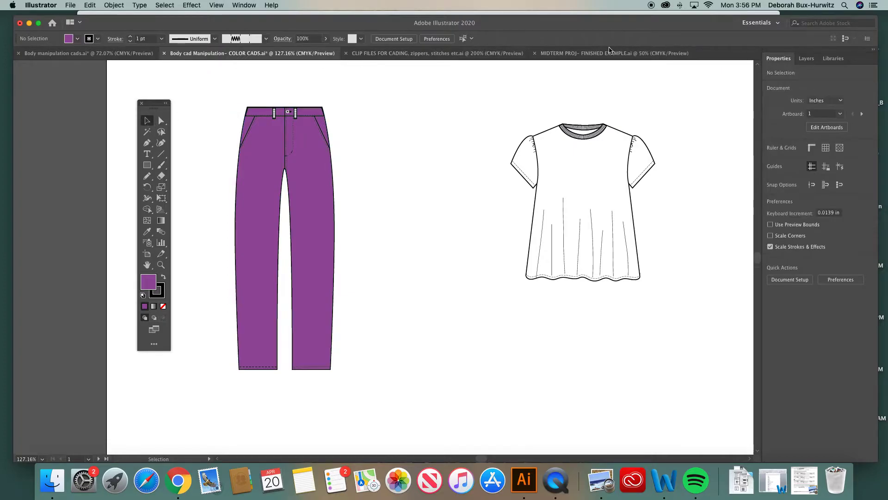
Copy the DOVE color square and its label from the MIDTERM PROJ- FINISHED EXAMPLE document into COLOR CADS, placing them between the pants and top.
click(615, 52)
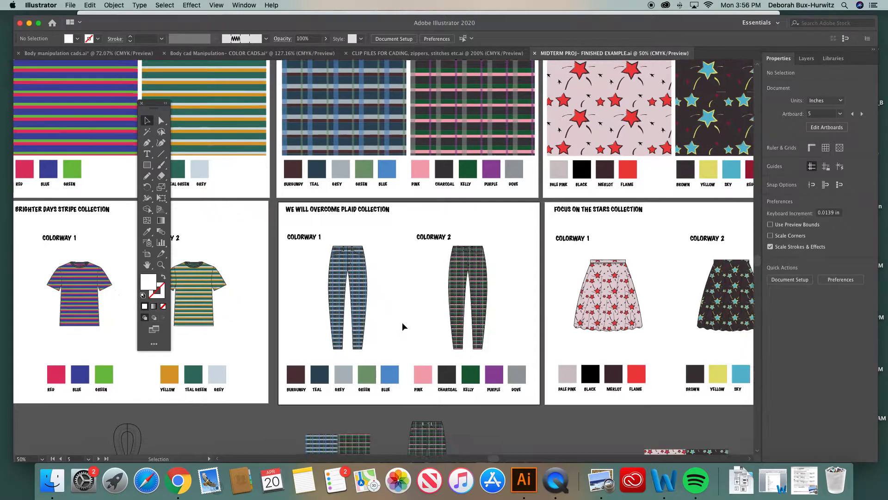
scroll(402, 326, down, 2)
scroll(402, 326, right, 3)
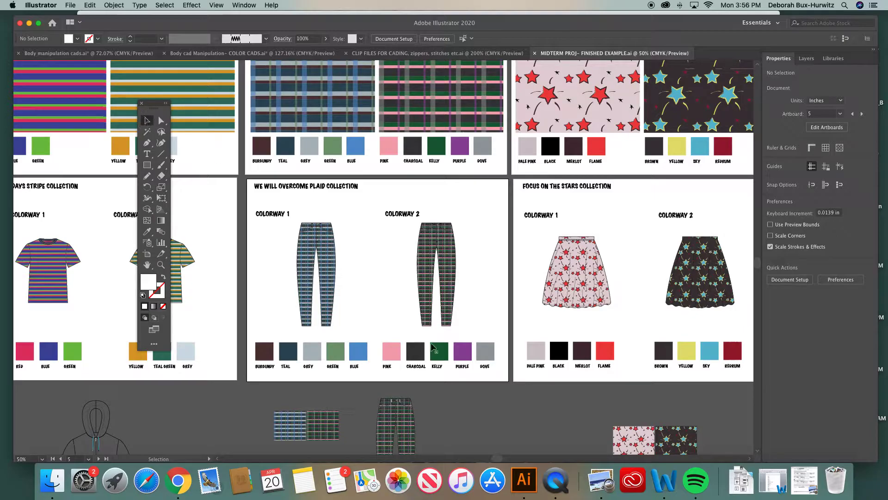
drag(476, 342, 495, 371)
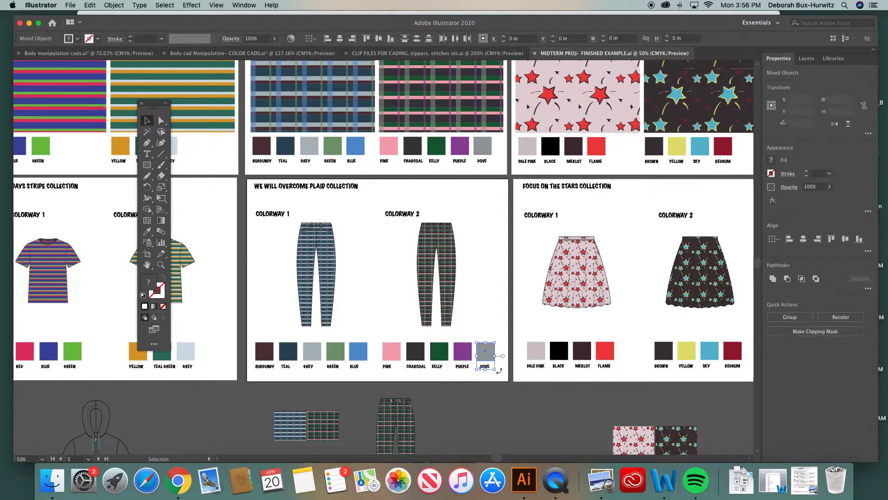
key(v)
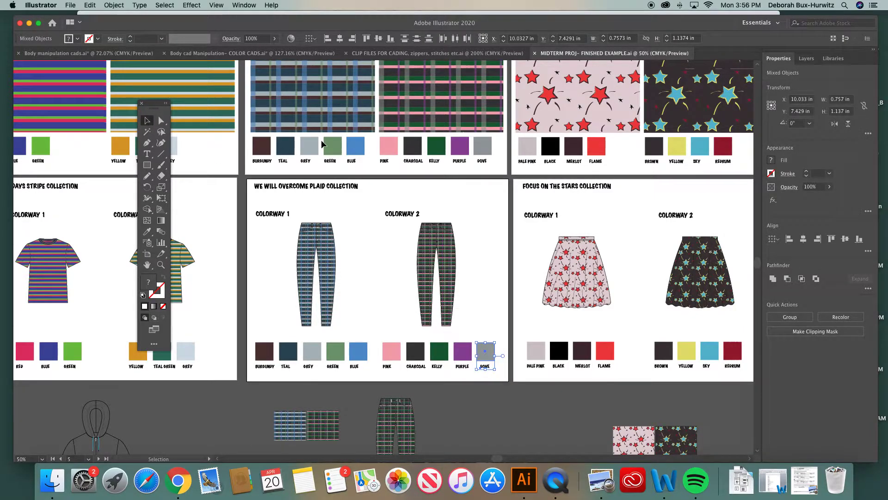
click(245, 51)
key(super+v)
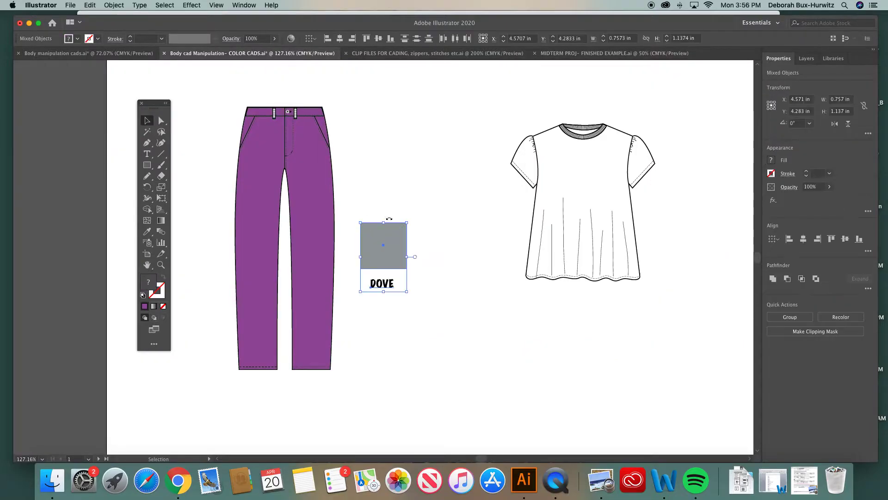
drag(389, 228, 393, 199)
click(384, 157)
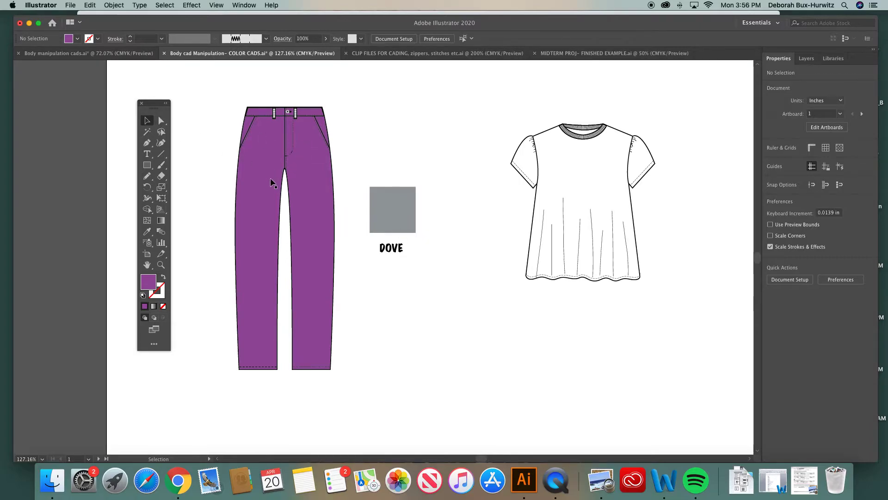
Give the DOVE color square a black 1 pt stroke, then deselect it and close the color settings.
click(165, 123)
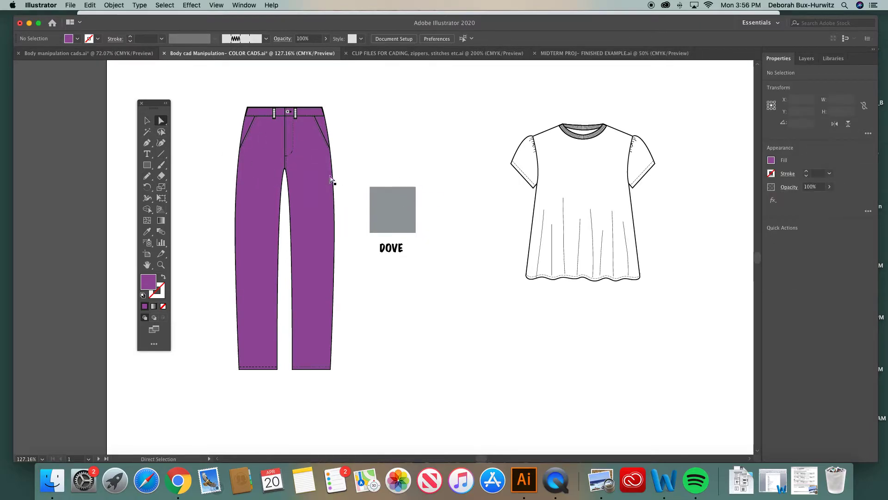
click(400, 221)
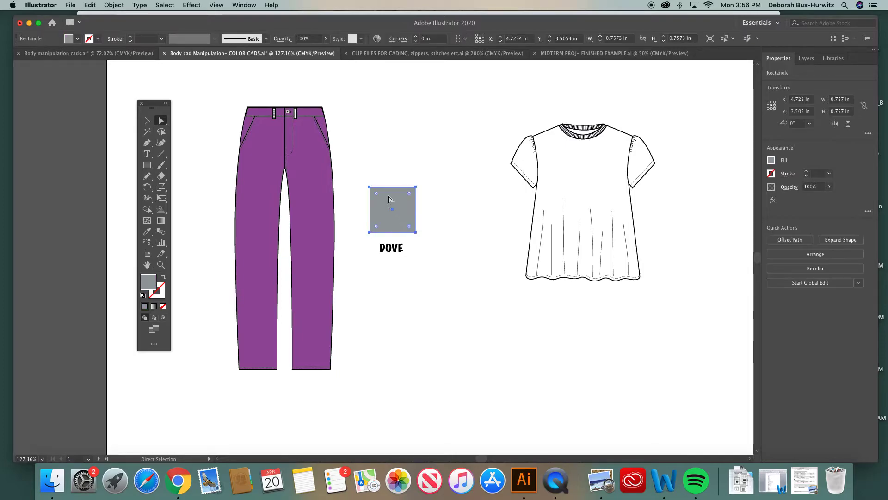
click(460, 234)
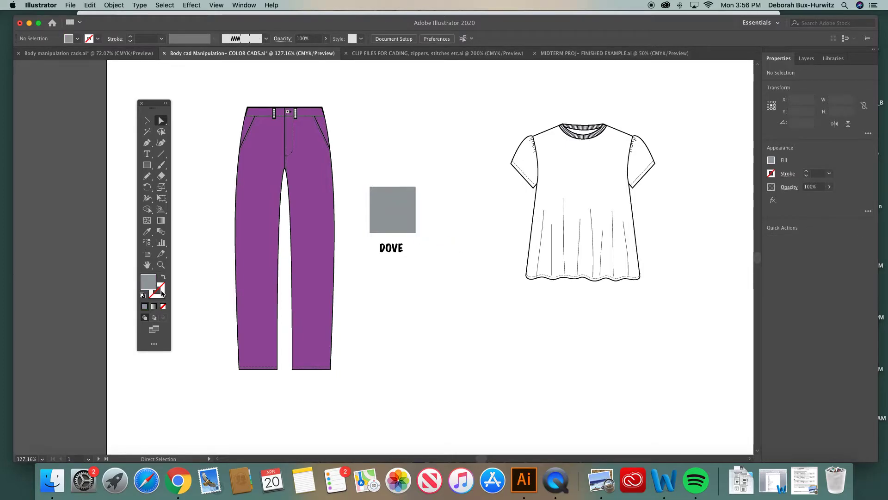
click(387, 213)
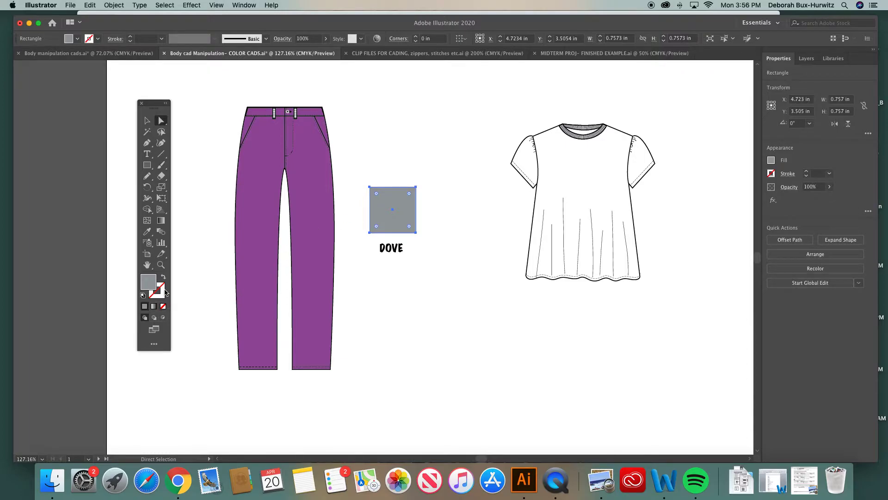
click(158, 290)
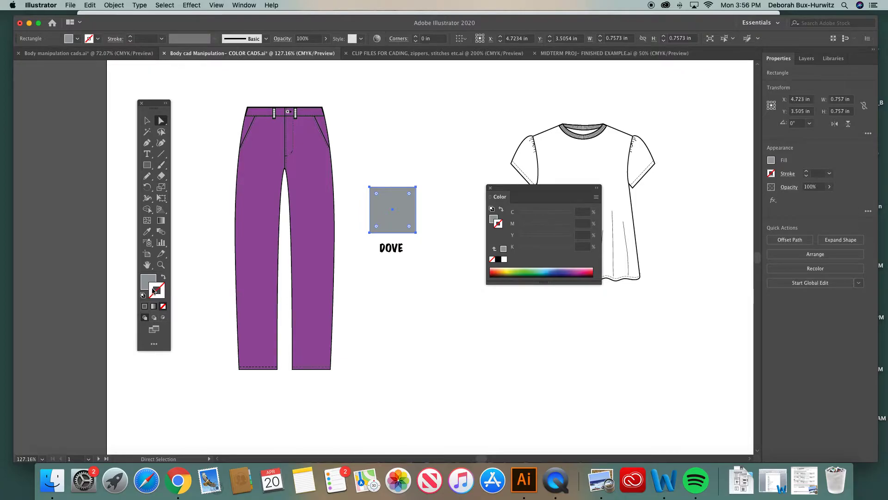
click(498, 259)
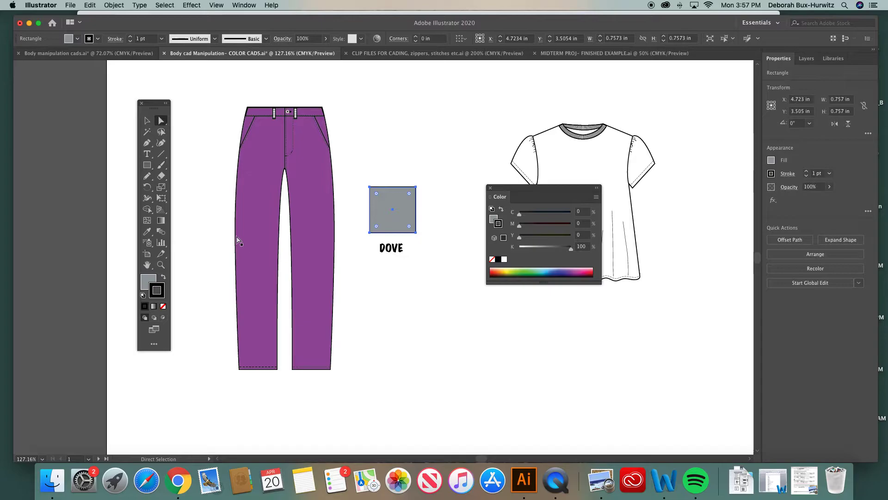
click(373, 143)
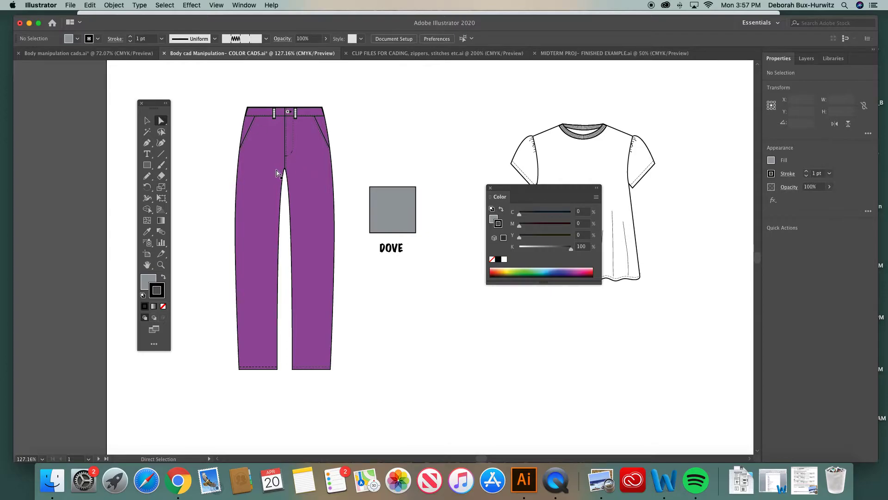
click(491, 189)
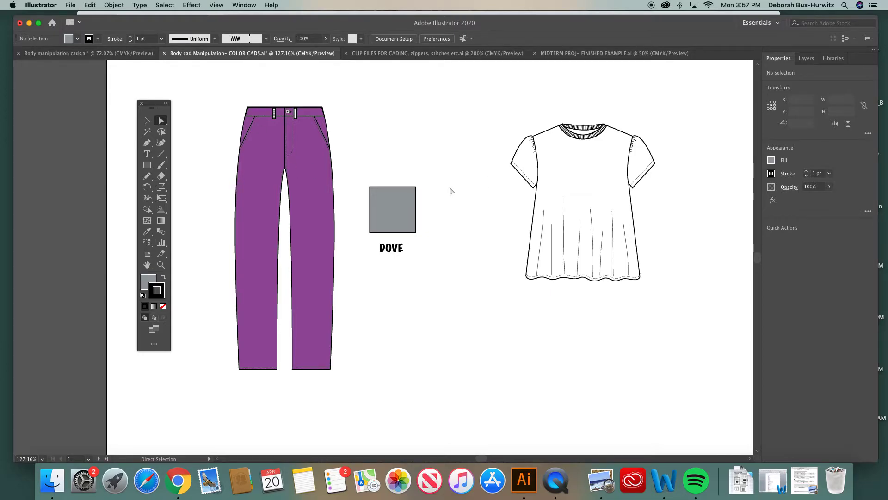
Recolor the pants body with the DOVE gray and black outline sampled from the color square using the Eyedropper.
click(314, 185)
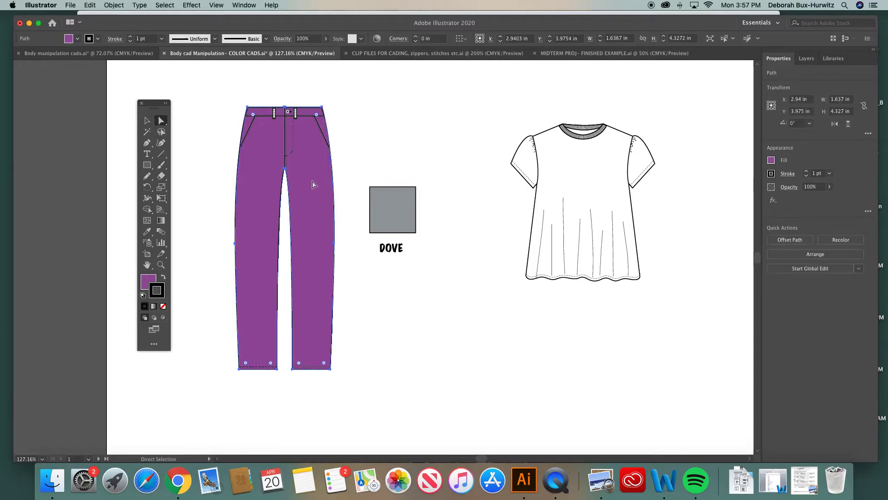
click(151, 279)
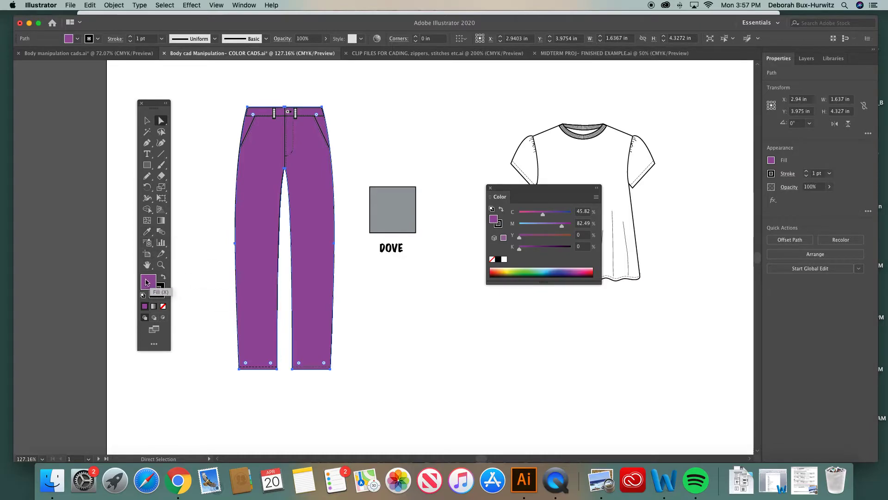
click(148, 232)
click(401, 204)
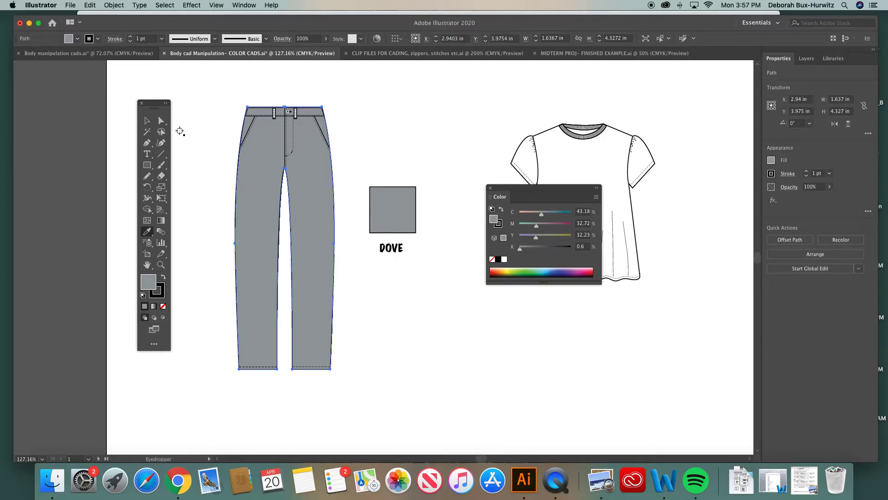
click(161, 121)
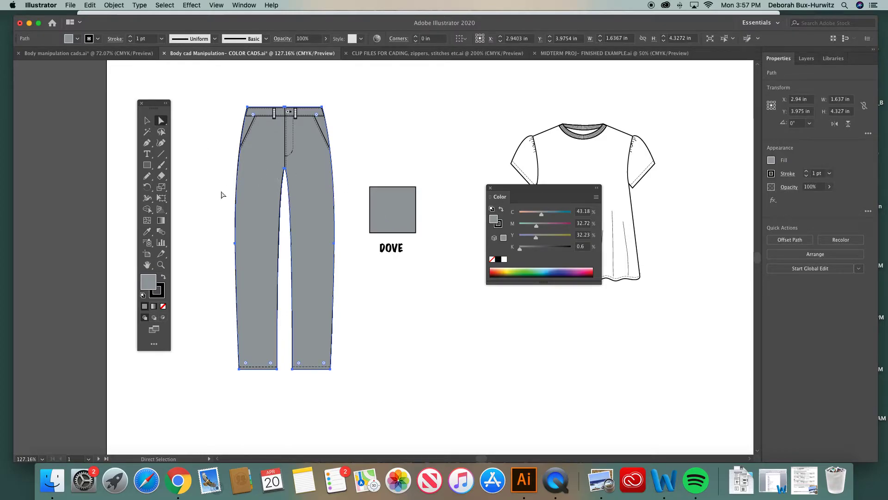
Move the toolbar clear of the waistband and fill both belt loops with the gray sampled from the pants body.
key(z)
drag(228, 87, 408, 208)
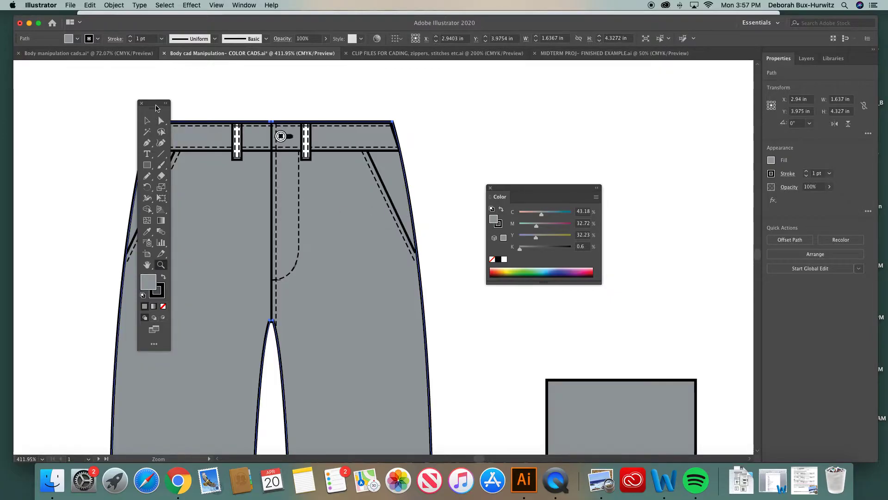
drag(149, 106, 67, 103)
click(77, 118)
click(192, 98)
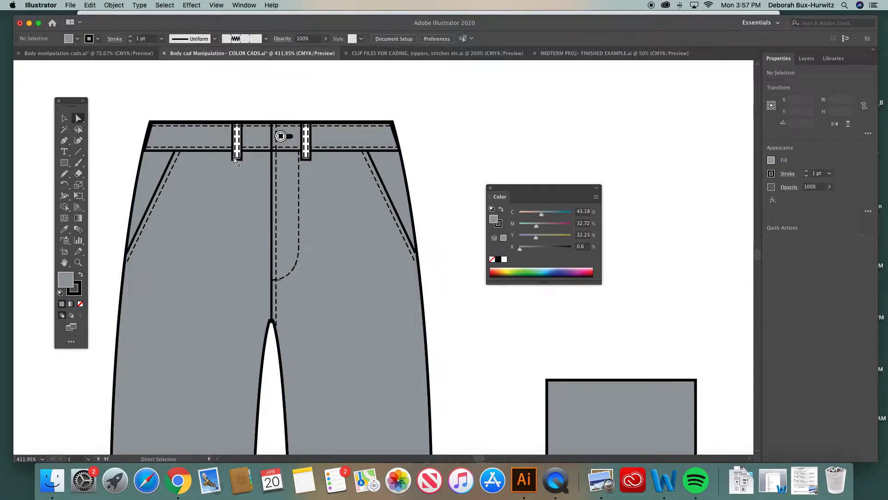
click(240, 143)
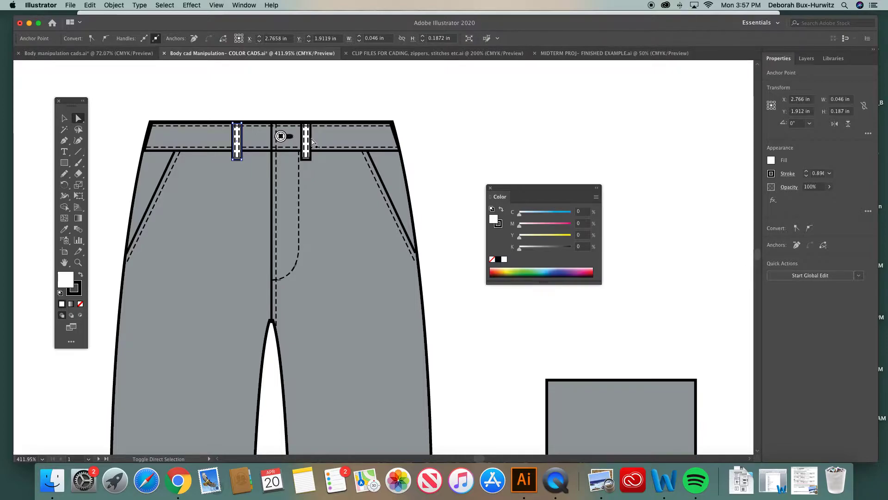
shift+click(311, 141)
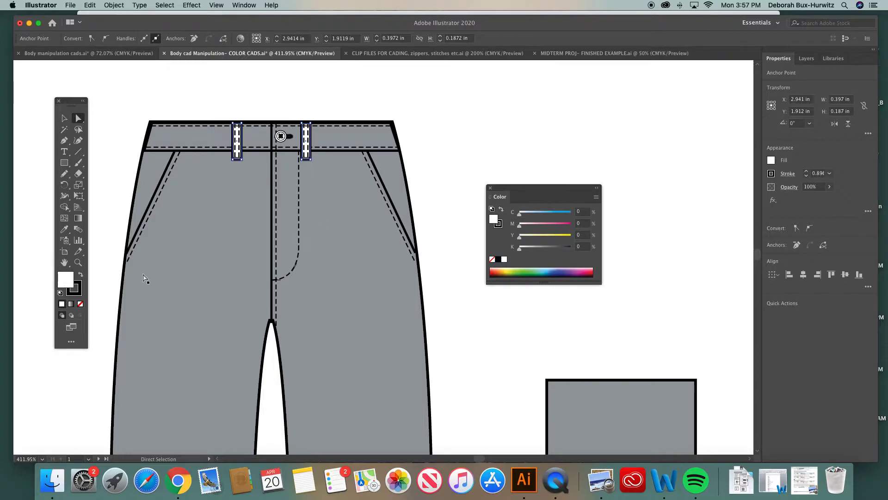
click(64, 229)
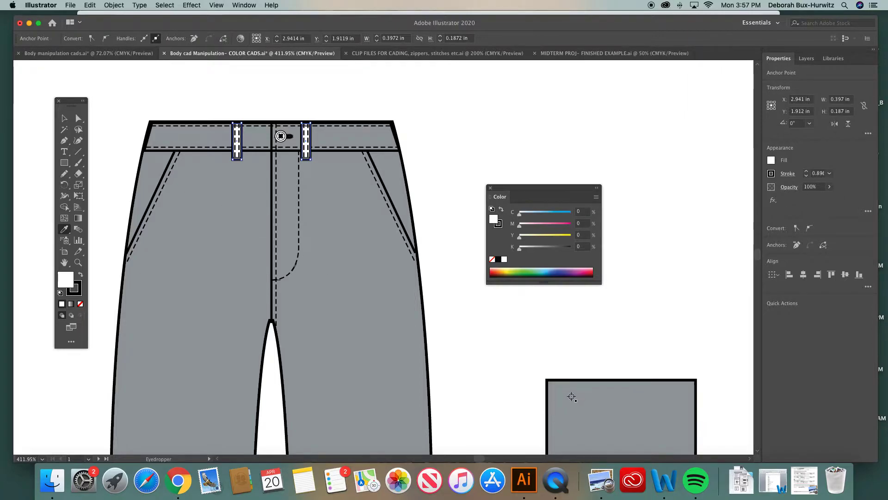
click(215, 194)
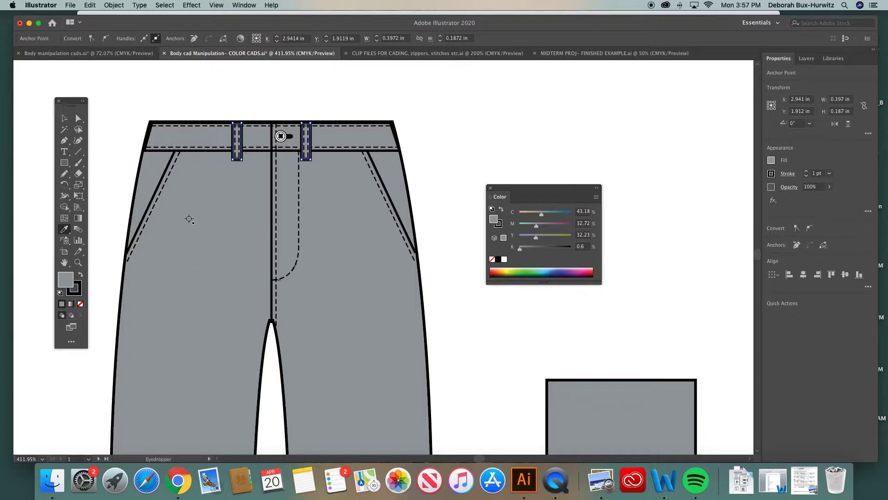
Deselect the belt loops and check the whole gray pants against the DOVE swatch and the top.
click(78, 118)
click(258, 109)
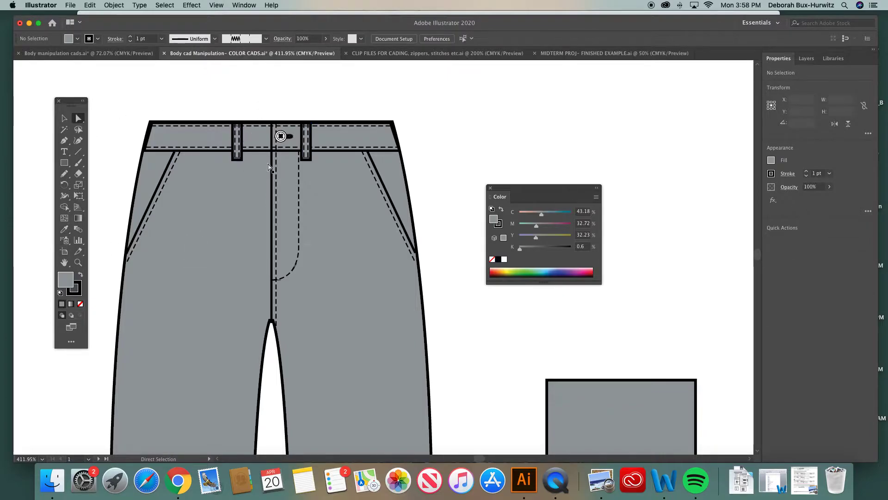
scroll(266, 165, right, 3)
scroll(265, 165, up, 3)
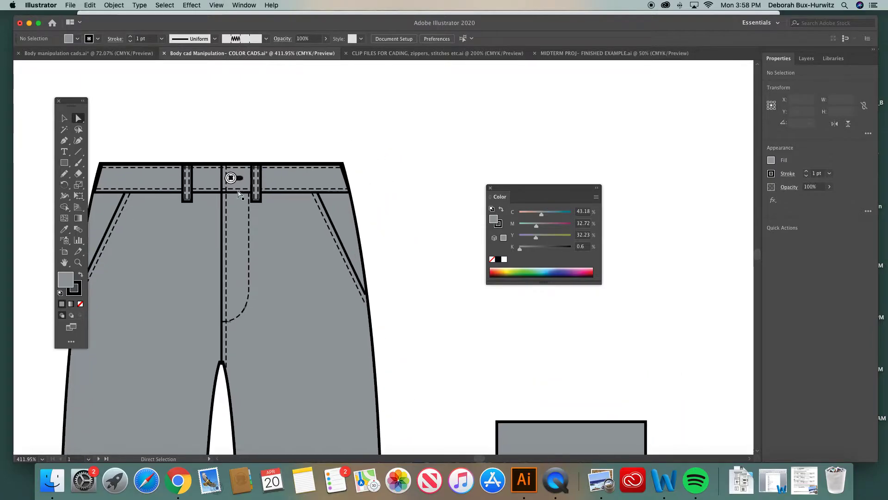
click(251, 6)
key(Escape)
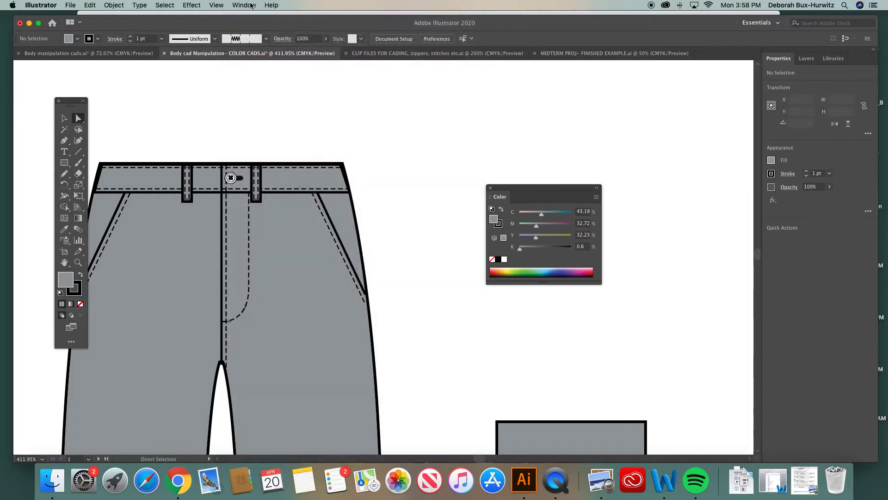
key(v)
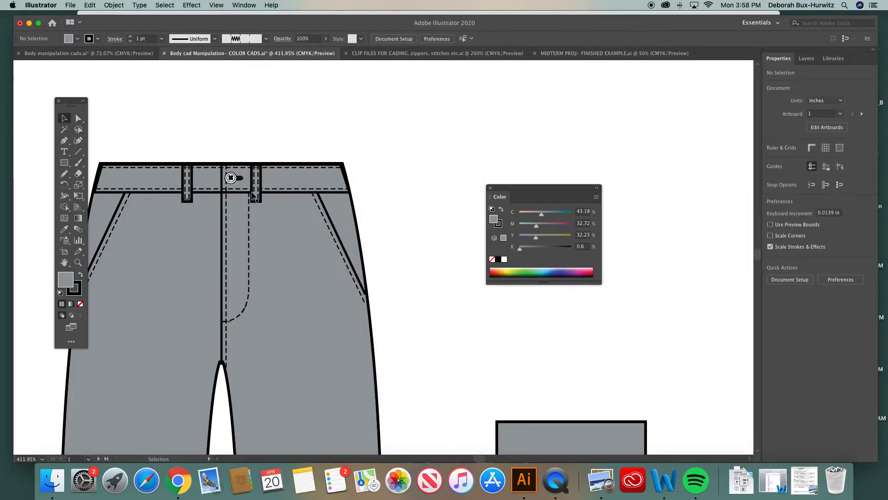
key(super+minus)
key(super+minus)
key(super+minus)
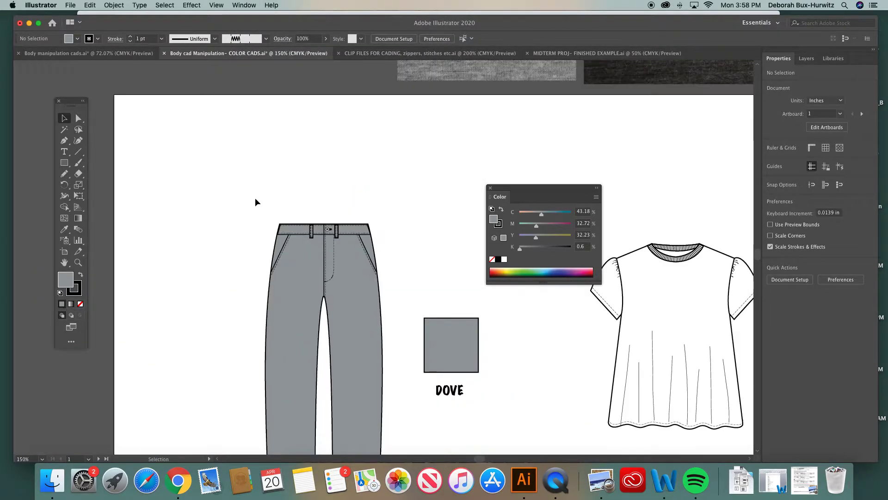
scroll(285, 246, down, 5)
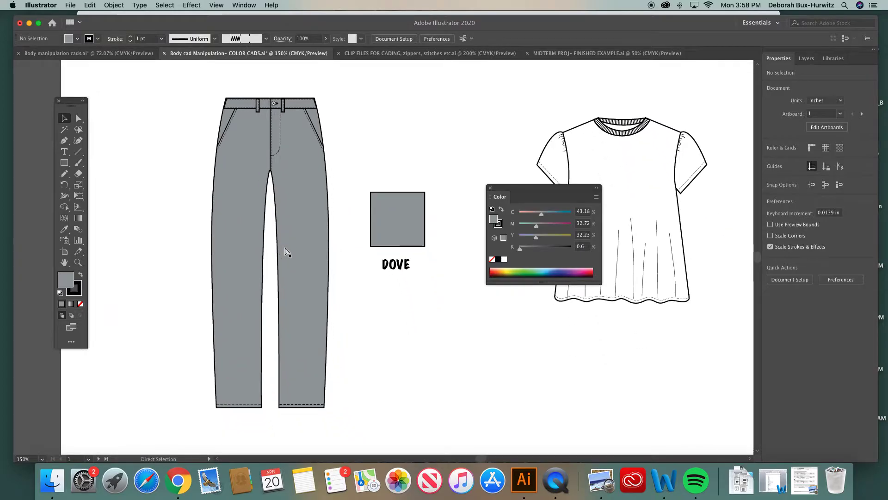
key(super+minus)
scroll(285, 249, right, 3)
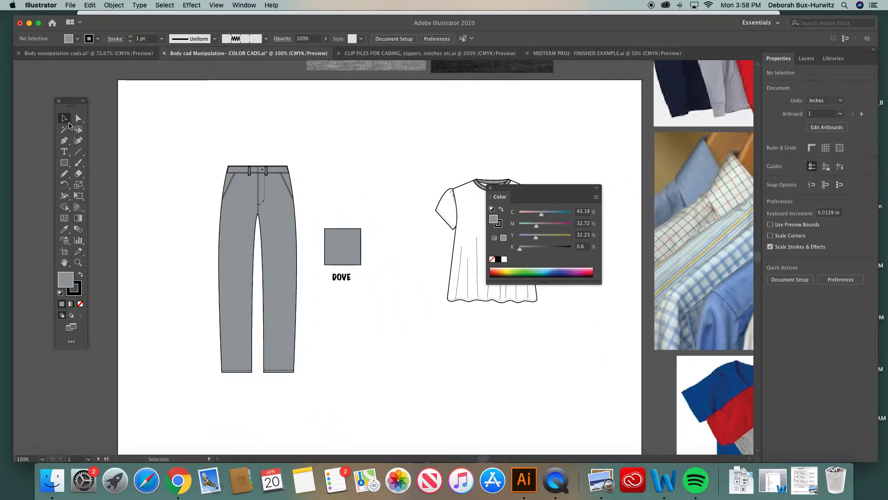
Ungroup the gray pants artwork and deselect its parts.
click(247, 202)
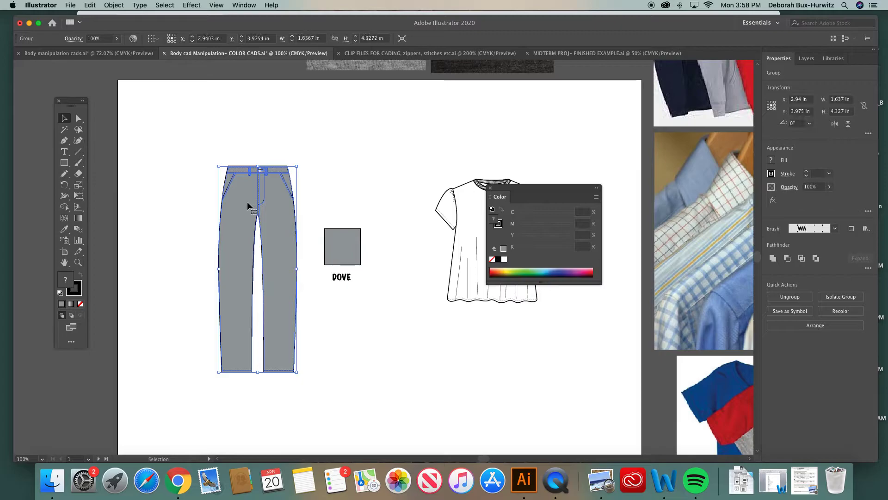
click(114, 5)
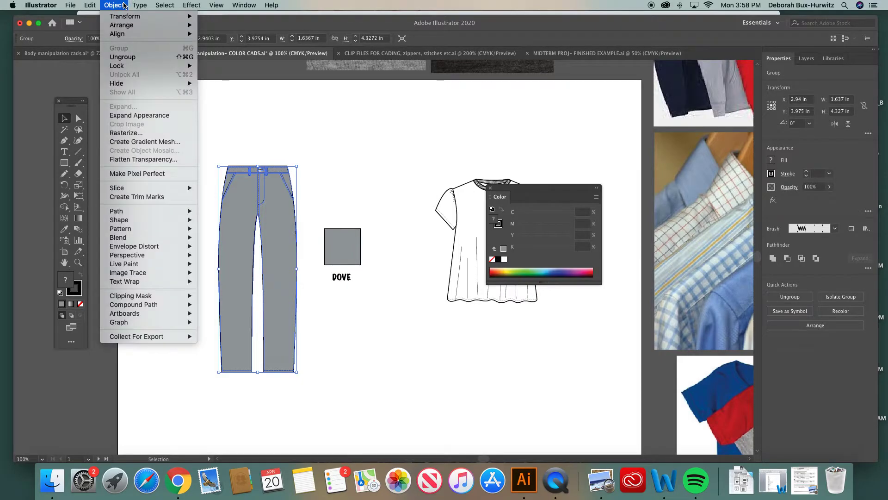
click(134, 60)
click(270, 140)
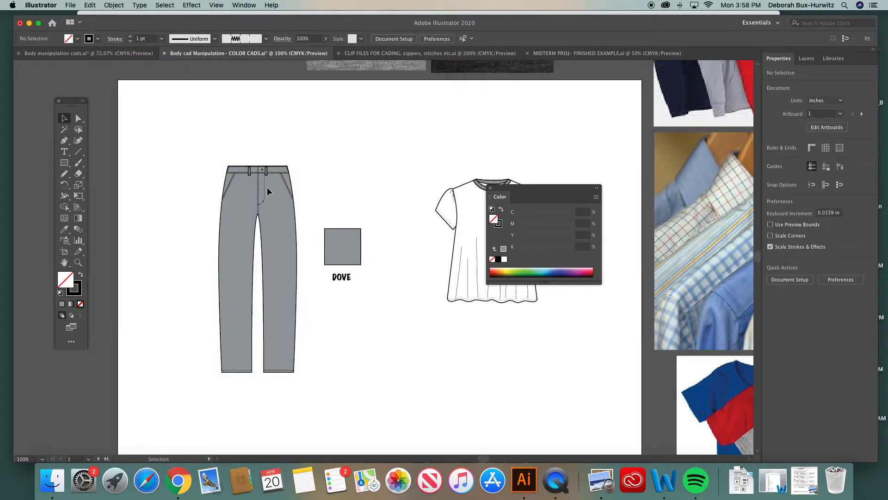
click(267, 187)
click(253, 138)
Move the button and buttonhole group off the waistband into the blank area just above it.
click(78, 262)
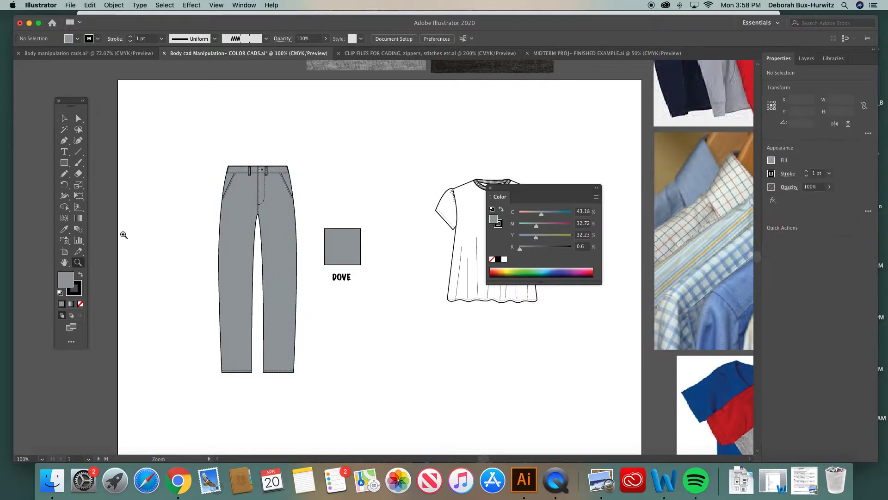
drag(245, 136, 347, 250)
click(64, 118)
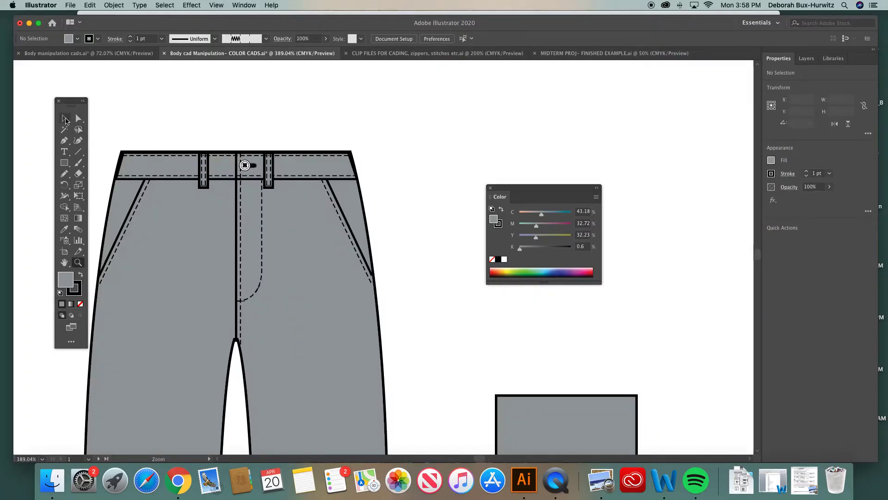
click(250, 167)
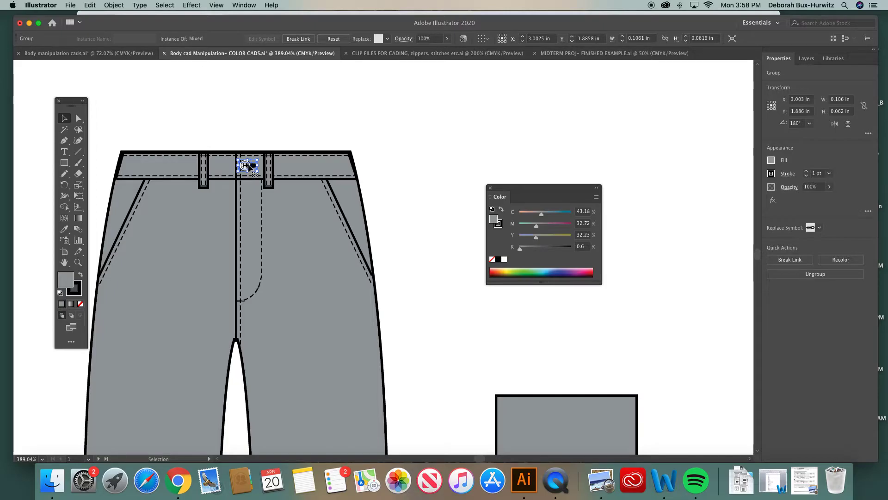
drag(250, 168, 253, 131)
Ungroup the button from the buttonhole and move the buttonhole to the right, clear of the button.
click(77, 262)
drag(198, 113, 411, 222)
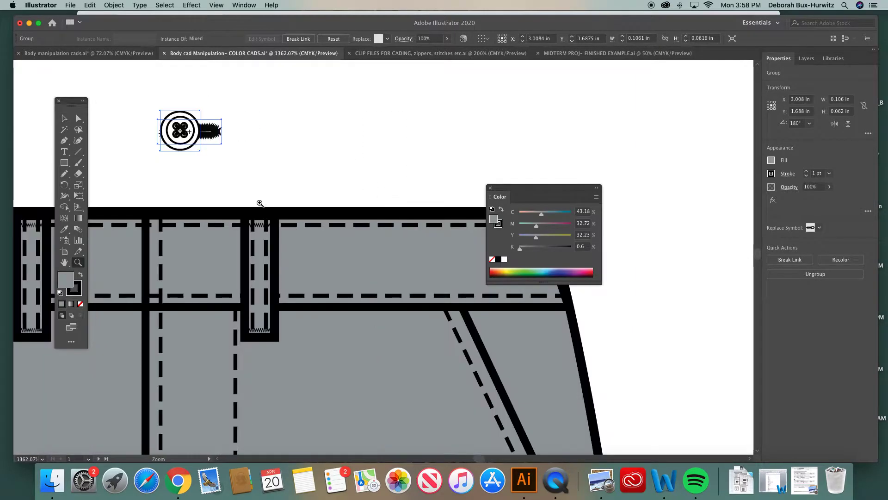
drag(505, 190, 527, 112)
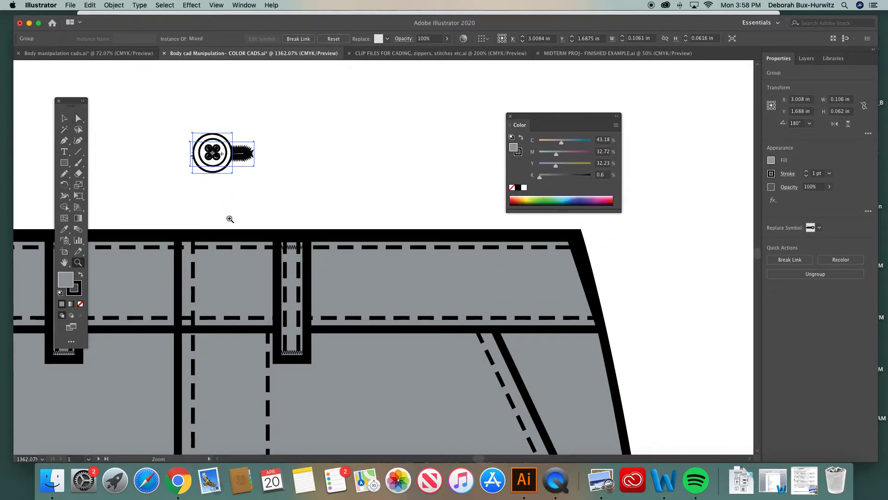
click(64, 119)
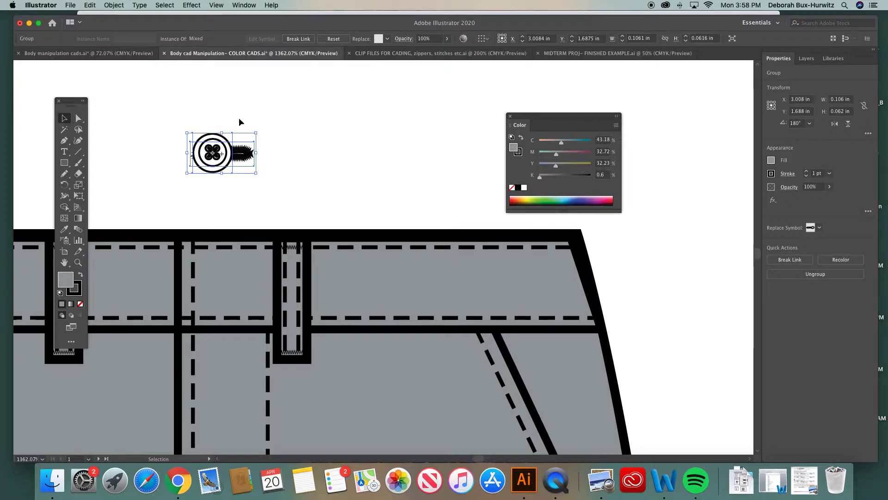
click(231, 142)
click(232, 145)
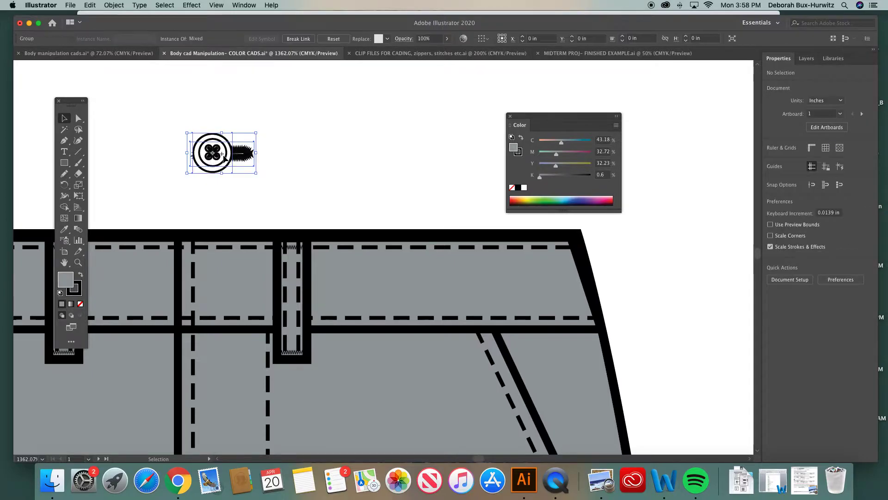
click(116, 5)
click(122, 57)
click(283, 156)
click(241, 153)
drag(242, 153, 316, 156)
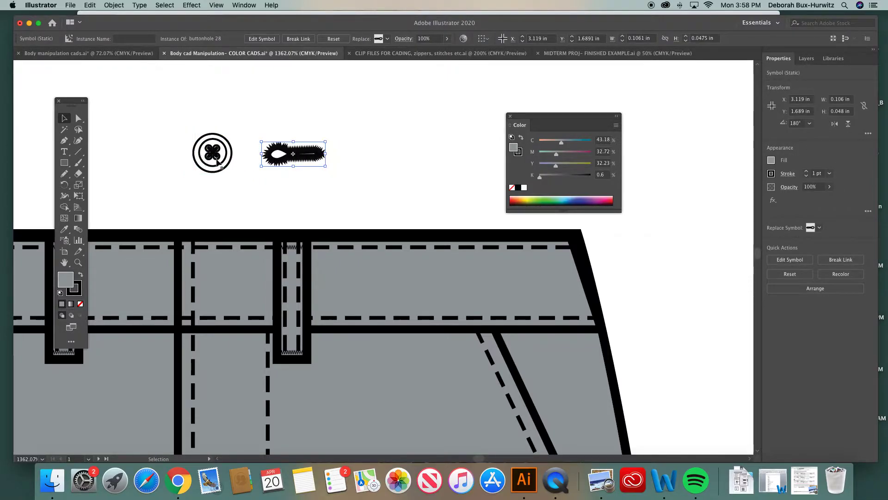
Bring up the document's symbols, break the button's link to its symbol, and deselect the resulting shapes.
drag(548, 120, 476, 106)
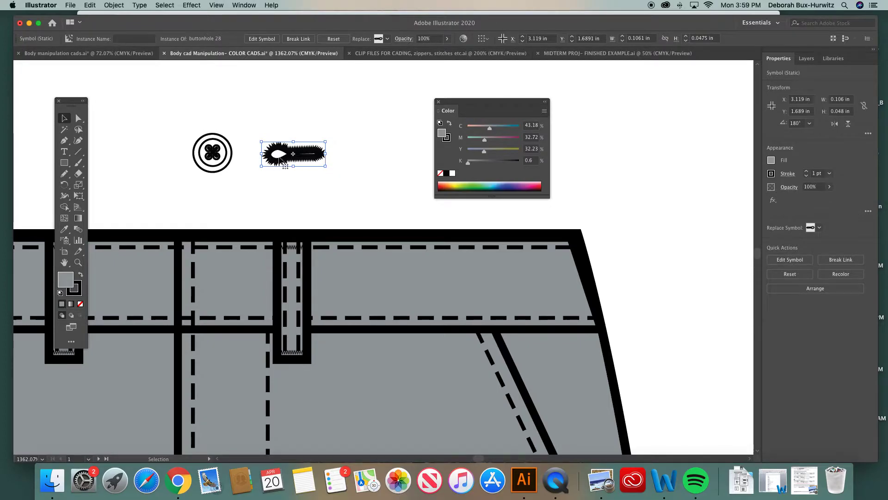
click(223, 144)
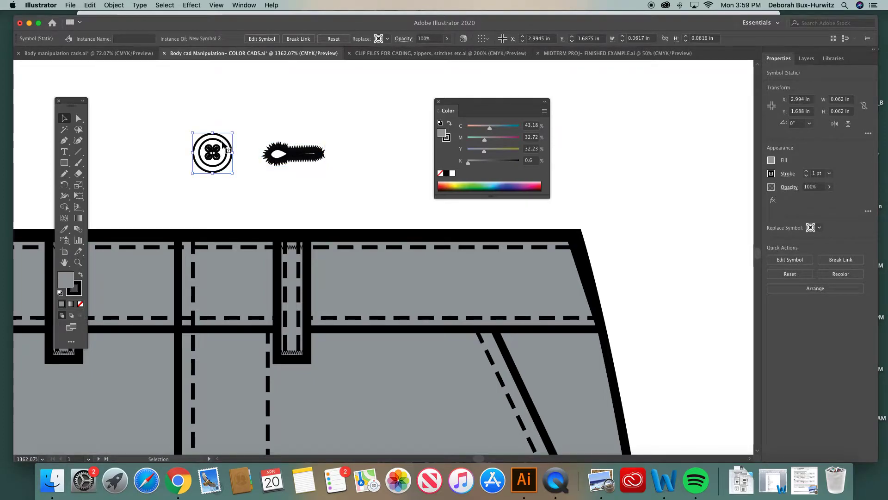
click(244, 5)
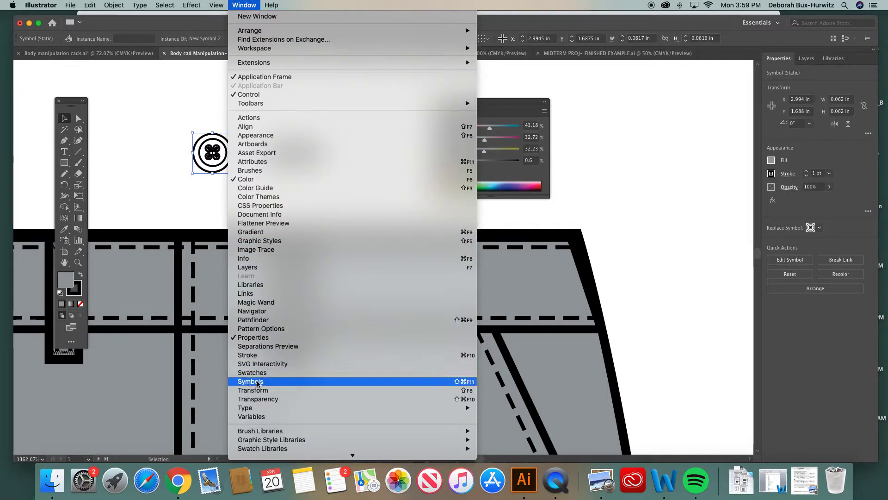
click(250, 381)
drag(680, 140, 465, 142)
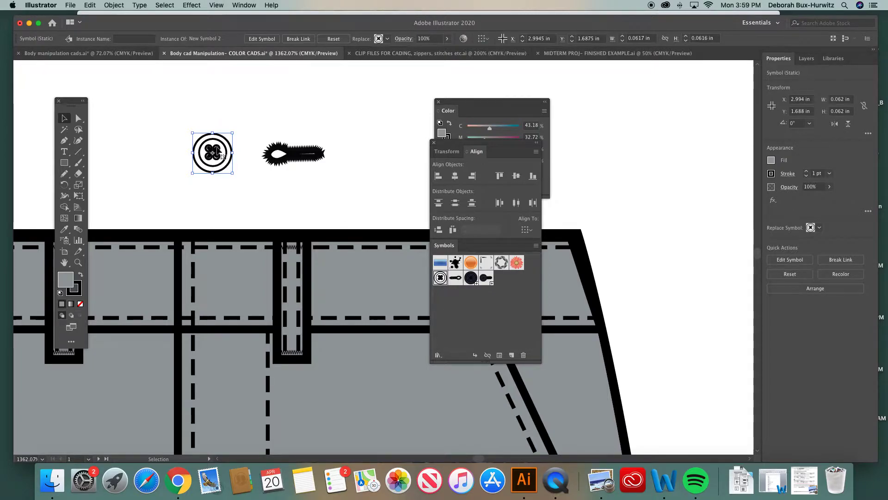
click(228, 126)
click(226, 144)
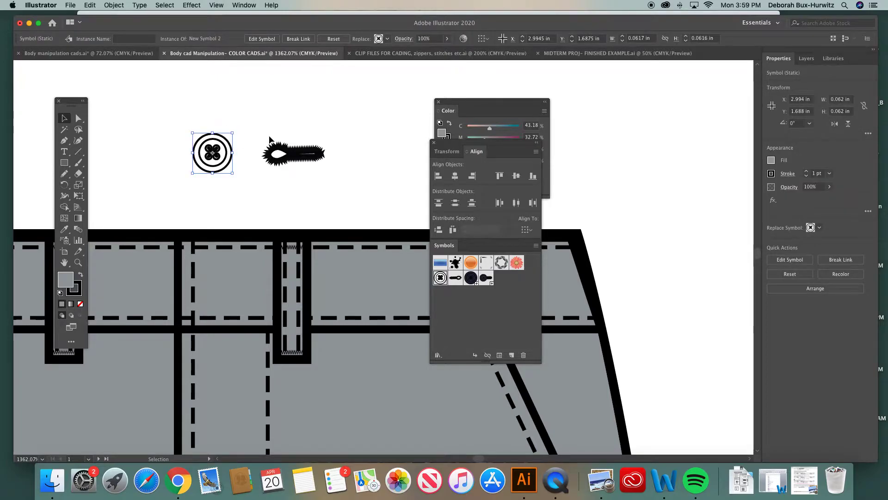
click(82, 119)
click(213, 111)
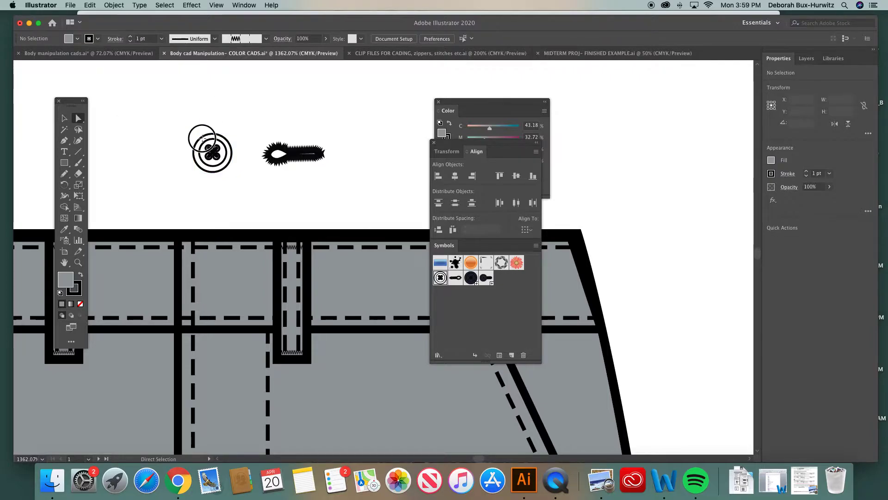
click(209, 146)
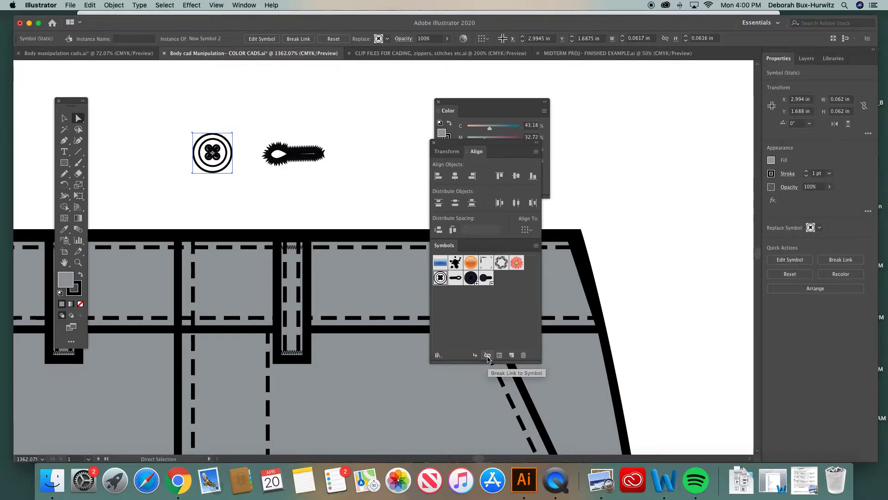
click(488, 359)
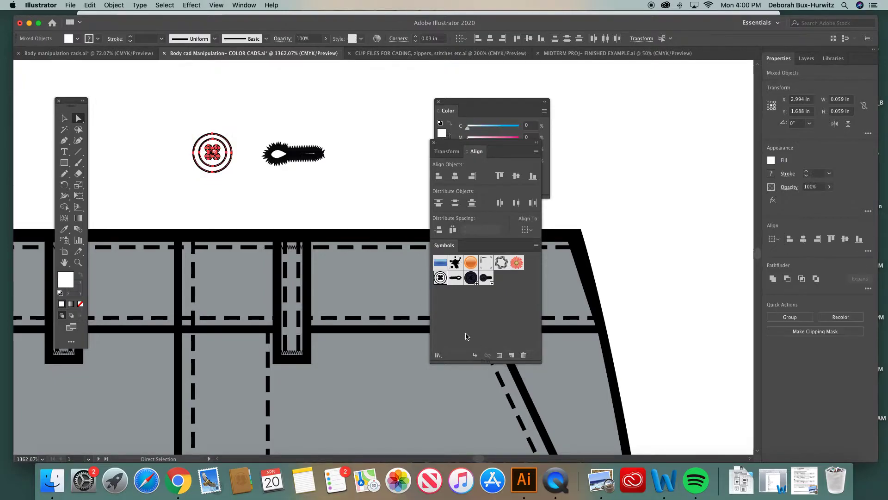
click(167, 201)
Try pulling a curve handle on the button's outer circle outward, undo the reshaping, and deselect the circle.
click(79, 262)
drag(180, 113, 364, 250)
click(65, 118)
click(77, 118)
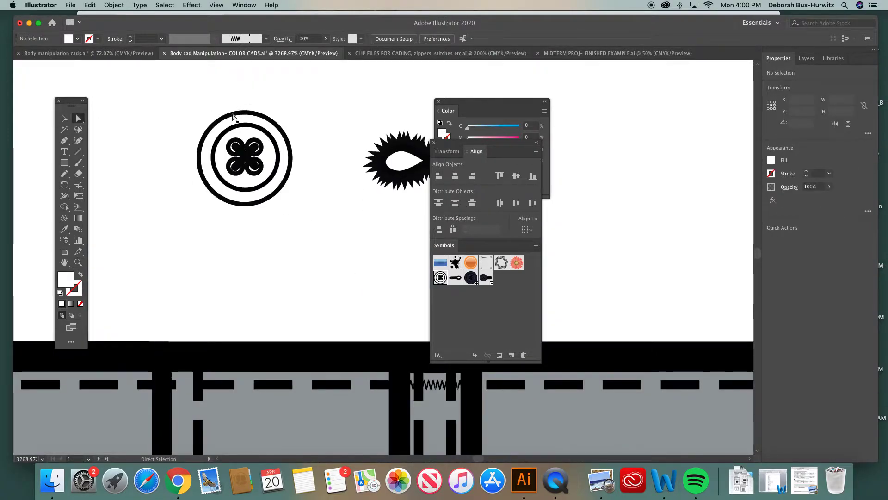
click(230, 117)
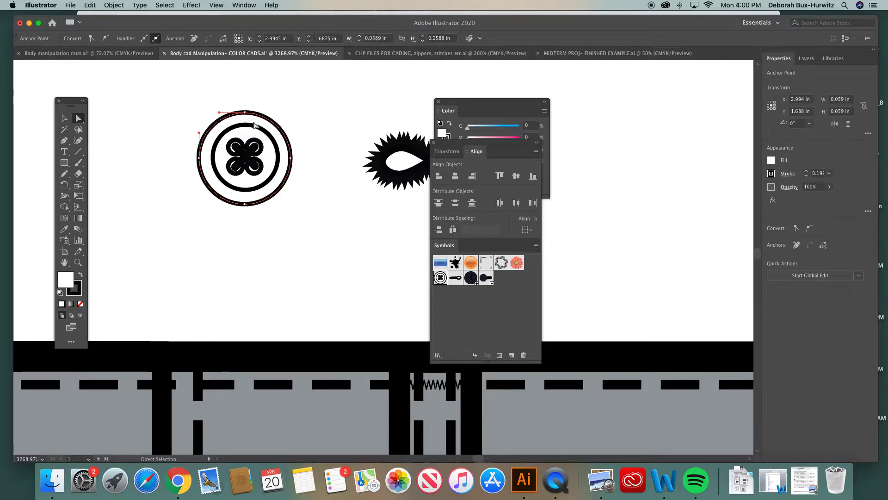
drag(218, 113, 198, 112)
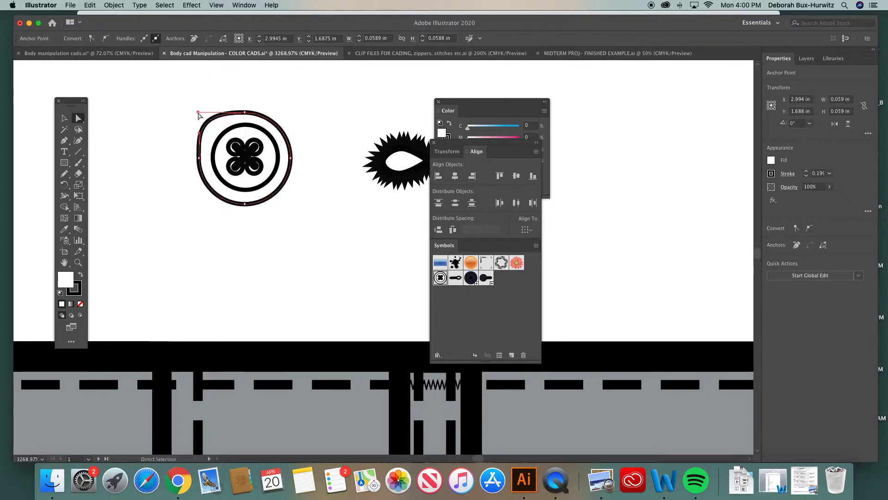
key(super+z)
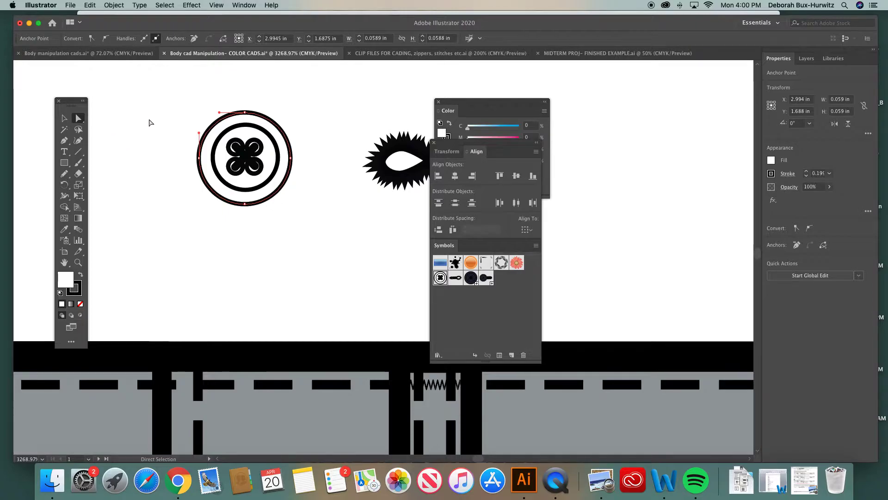
click(168, 119)
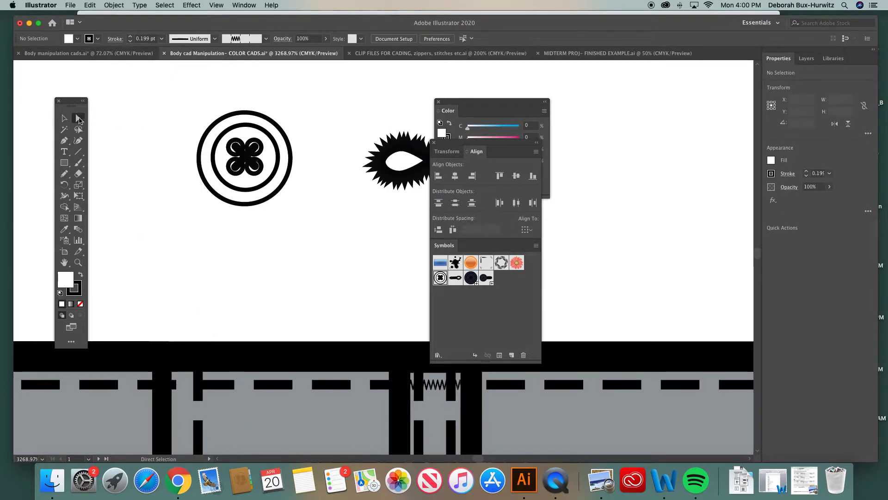
Select the button's outer and inner circles together and apply the pants' gray fill to them by sampling the waistband with the Eyedropper.
click(237, 116)
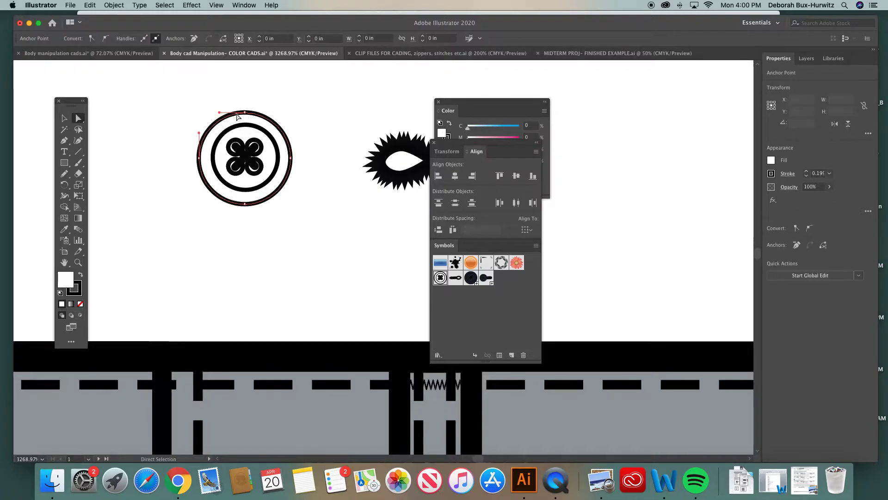
shift+click(234, 130)
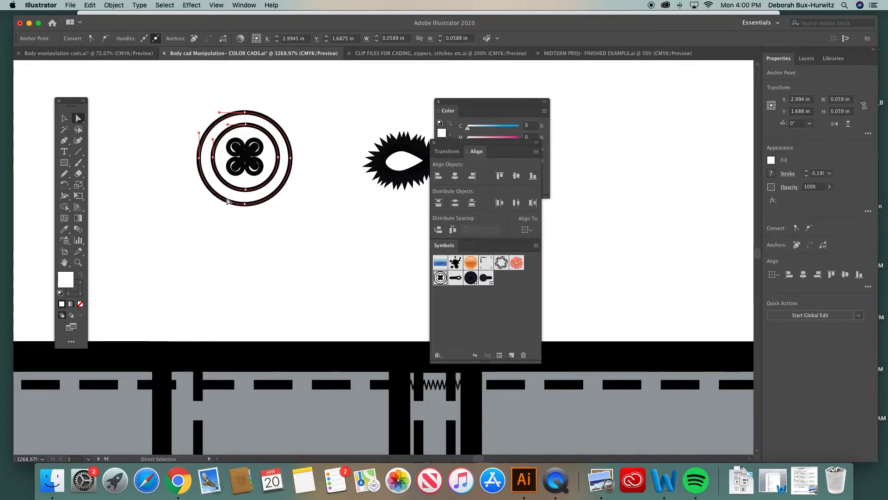
key(super+minus)
scroll(188, 196, right, 5)
scroll(188, 196, down, 3)
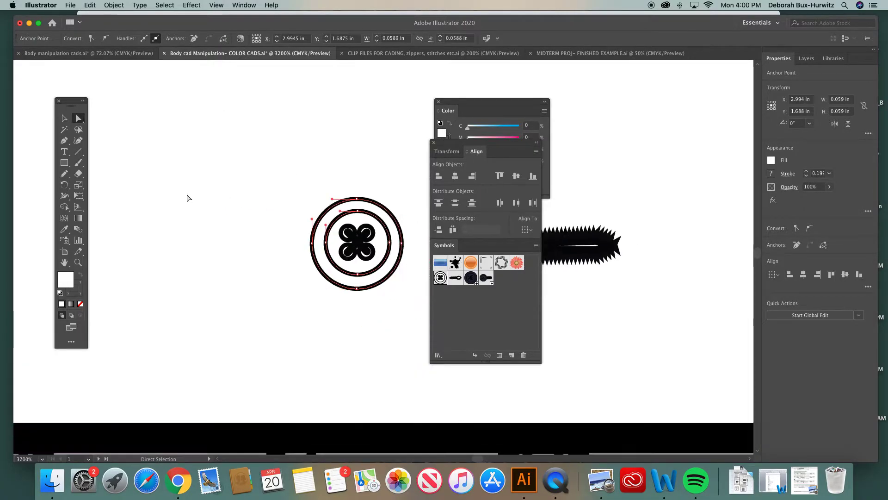
key(super+minus)
key(super+minus)
key(super+minus)
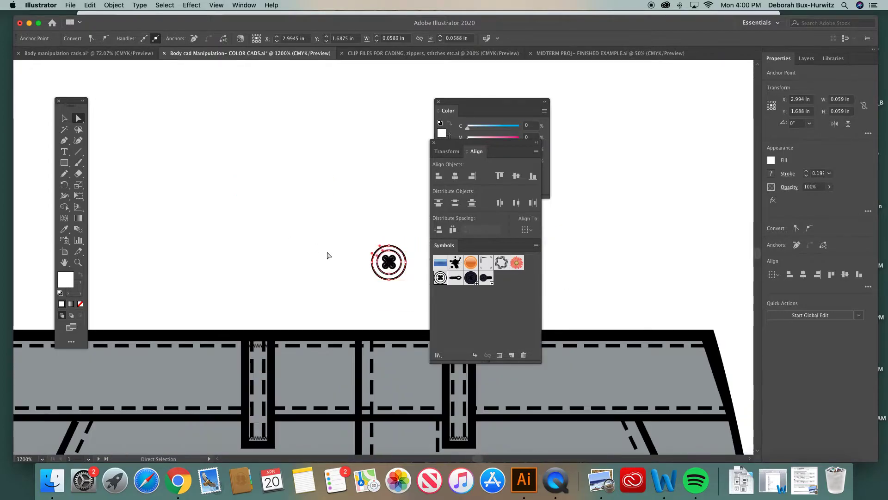
scroll(336, 265, right, 1)
scroll(336, 265, right, 6)
scroll(336, 265, down, 4)
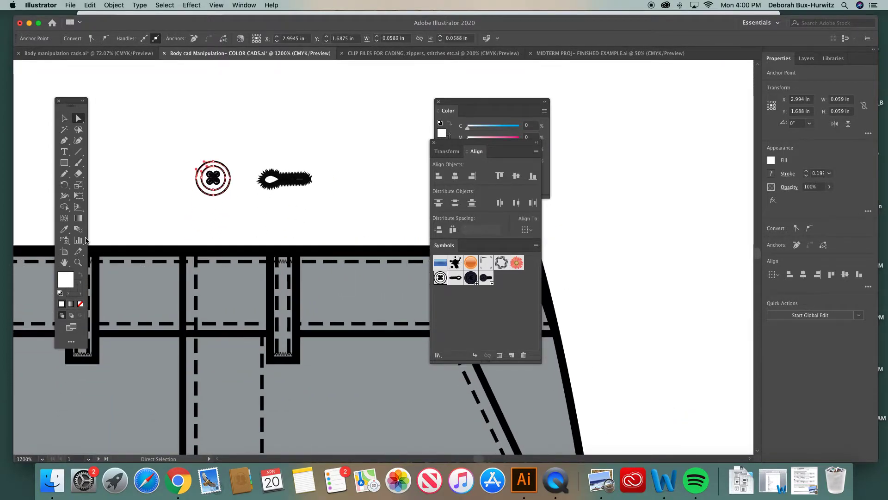
click(64, 230)
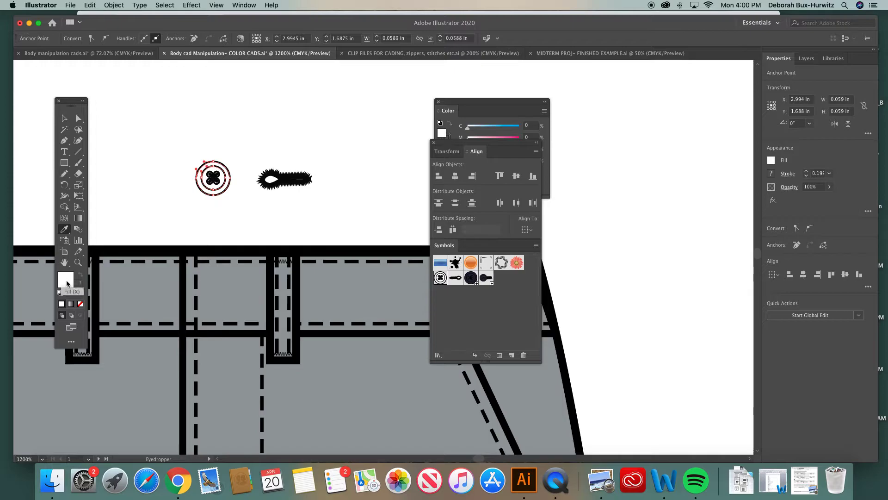
click(228, 276)
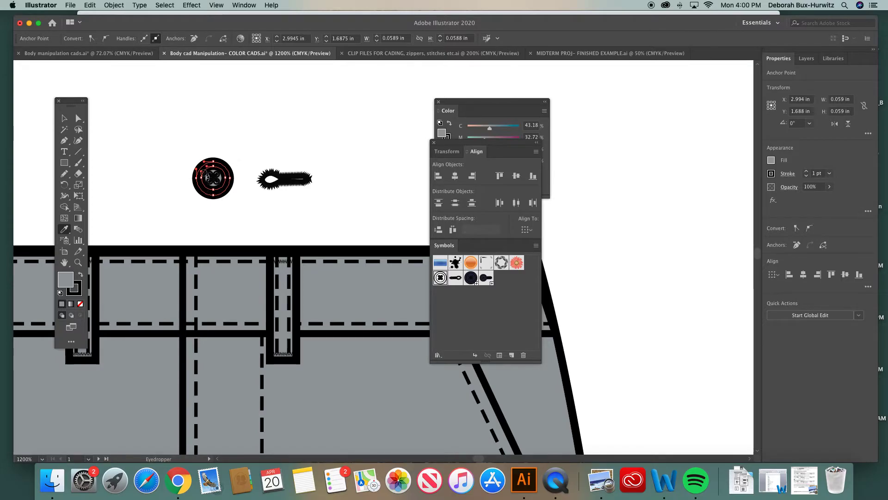
Set the stroke weight of the button's two circles to 0.25 pt and deselect them.
click(244, 5)
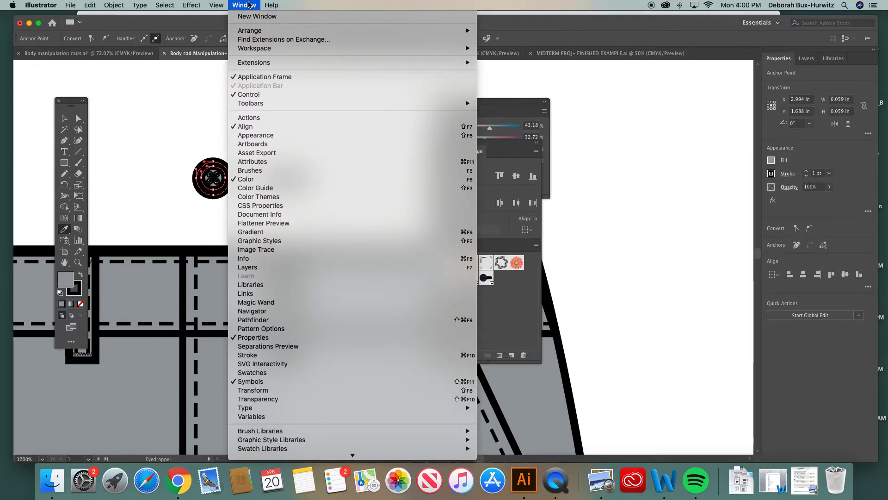
click(248, 355)
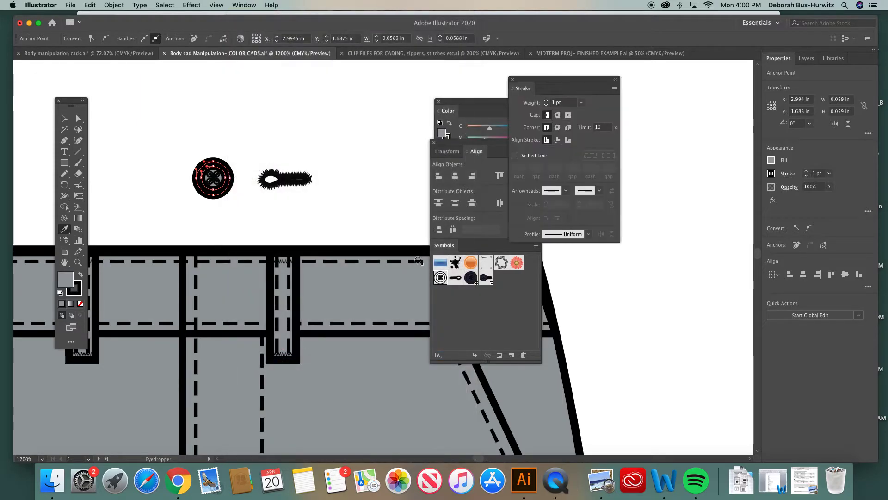
mouse_move(556, 82)
mouse_down()
mouse_move(438, 111)
mouse_move(429, 124)
mouse_up()
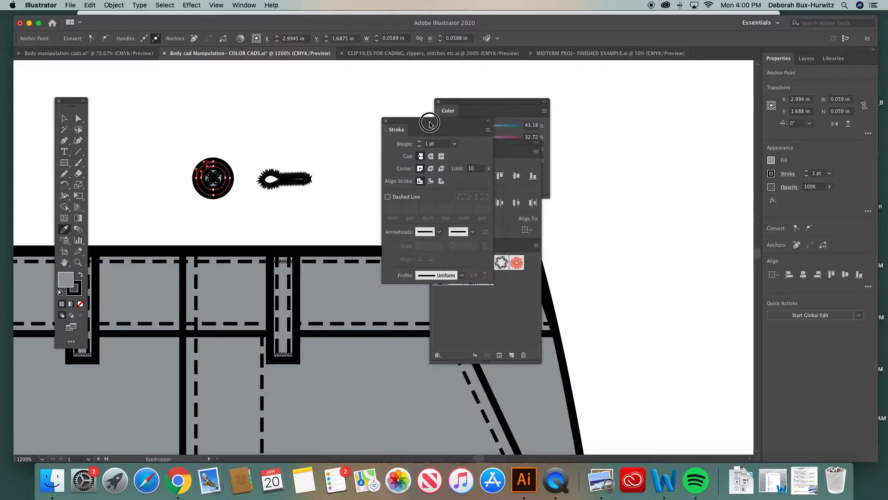
drag(503, 101, 662, 102)
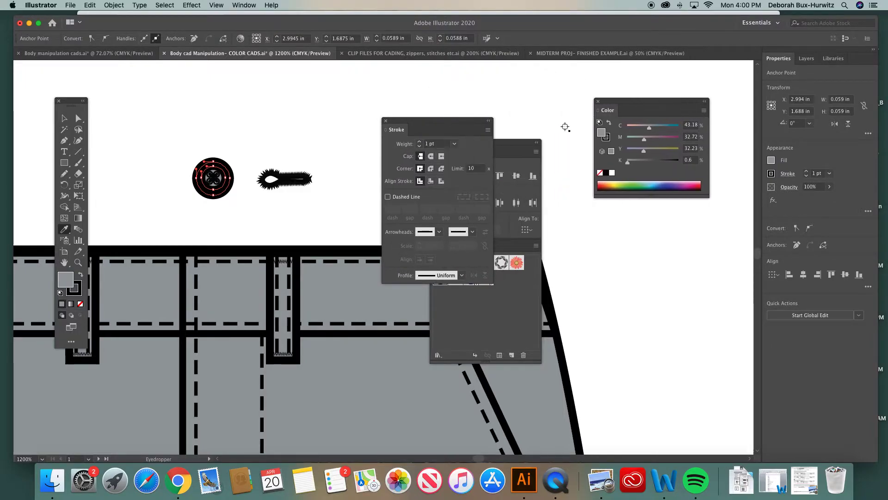
drag(513, 142, 701, 150)
click(456, 144)
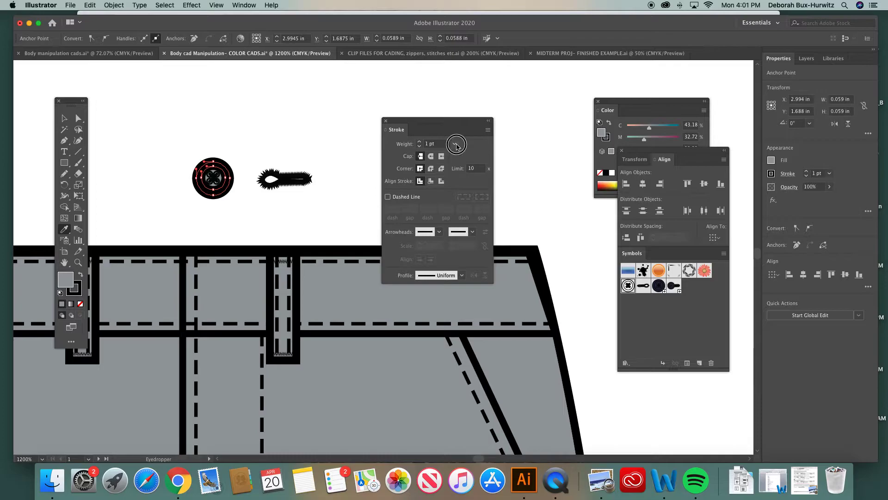
click(452, 148)
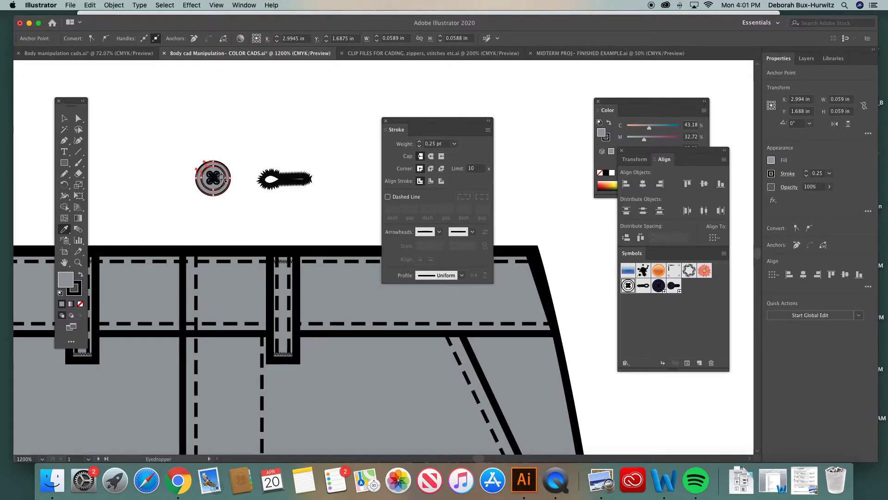
click(454, 143)
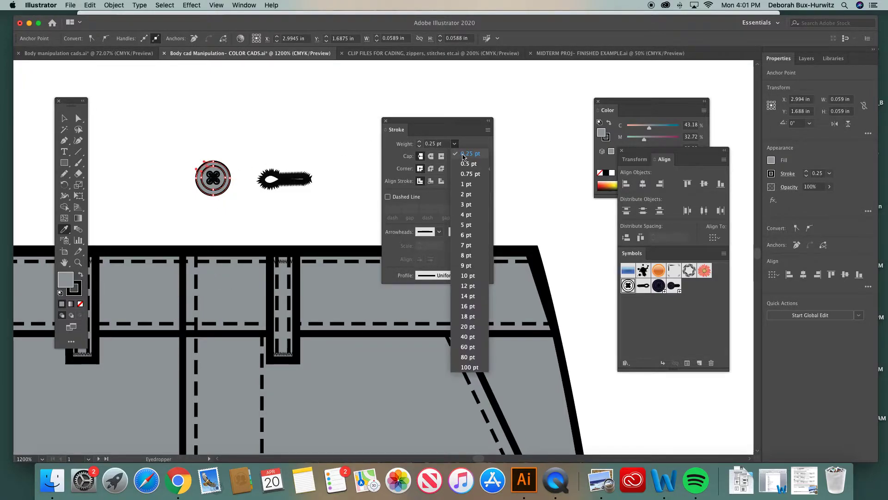
click(463, 157)
click(65, 118)
click(239, 129)
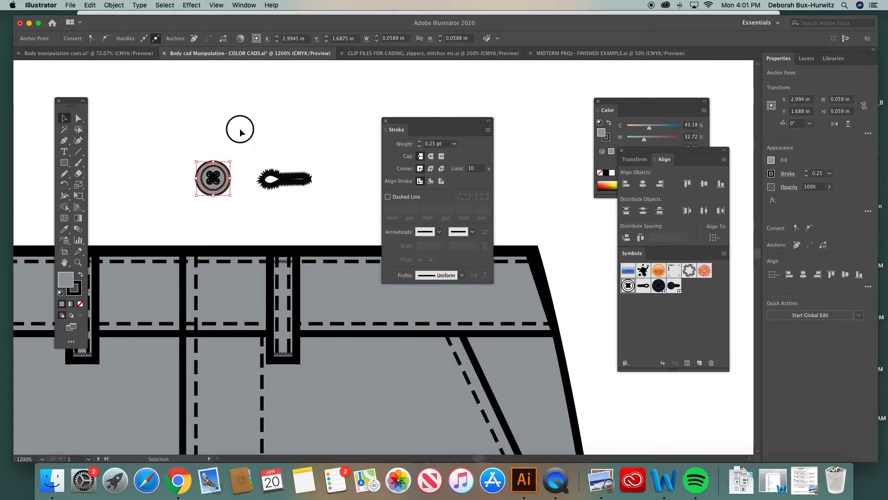
Save the complete gray button as a new dynamic symbol named New Symbol 3 with export type Graphic.
drag(184, 152, 241, 205)
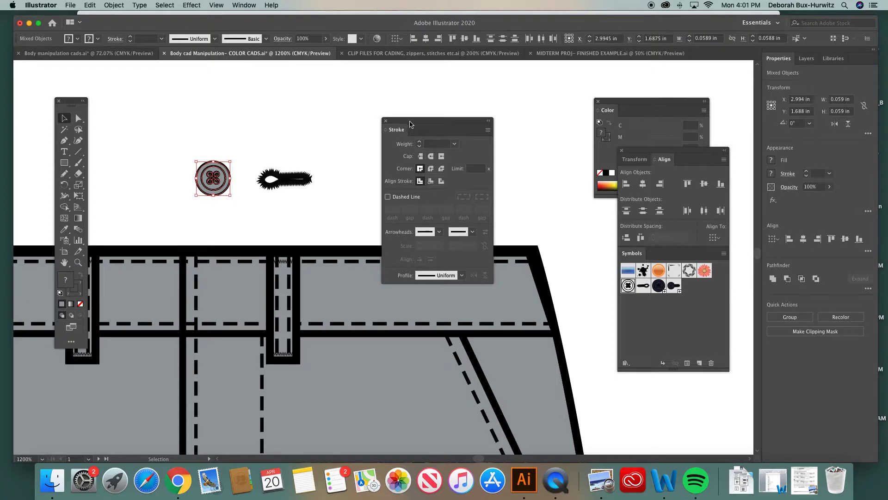
drag(410, 124, 440, 84)
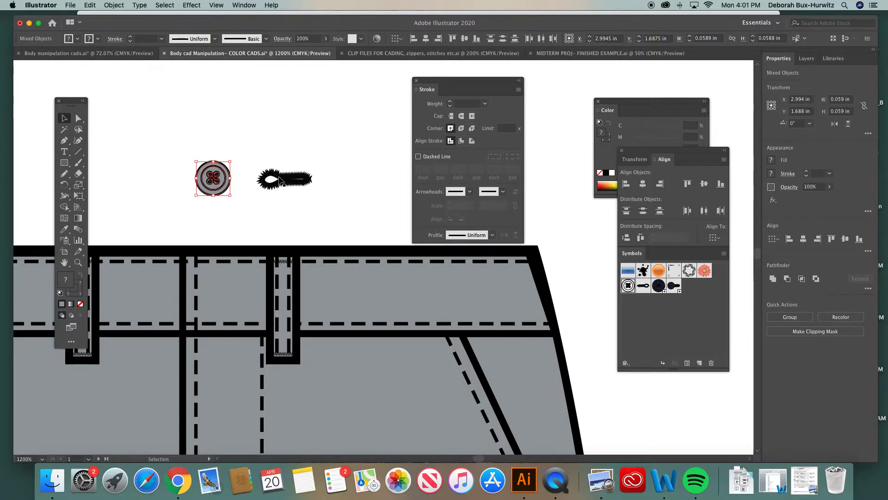
drag(632, 152, 422, 148)
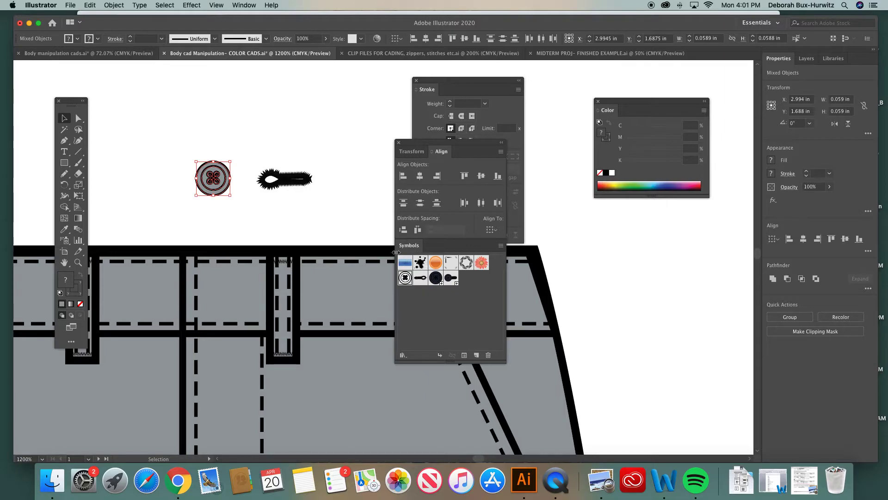
drag(216, 183, 438, 308)
drag(380, 212, 241, 214)
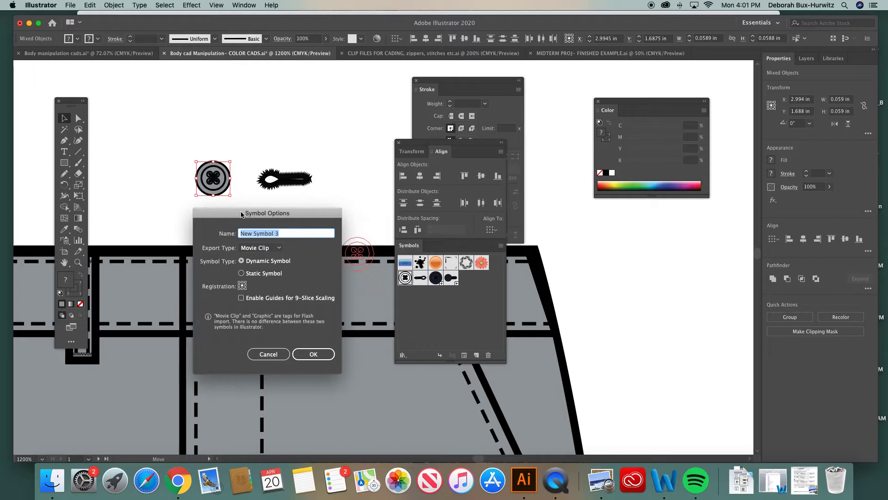
click(280, 250)
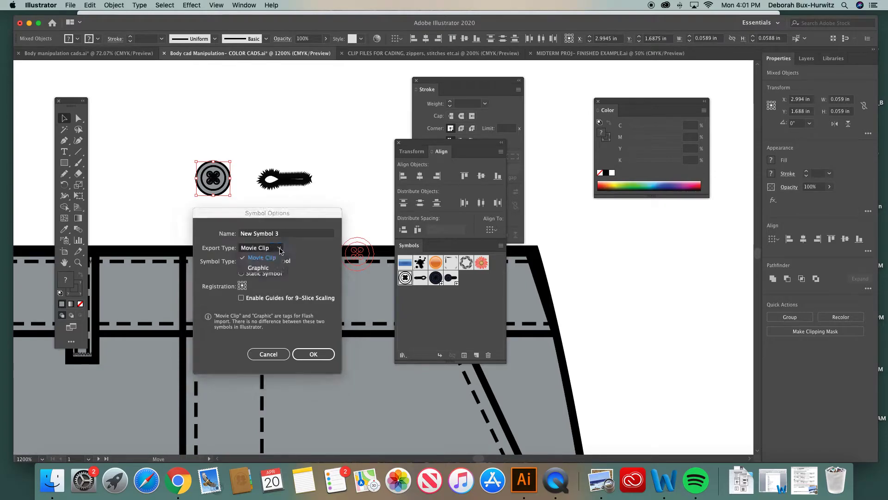
click(267, 270)
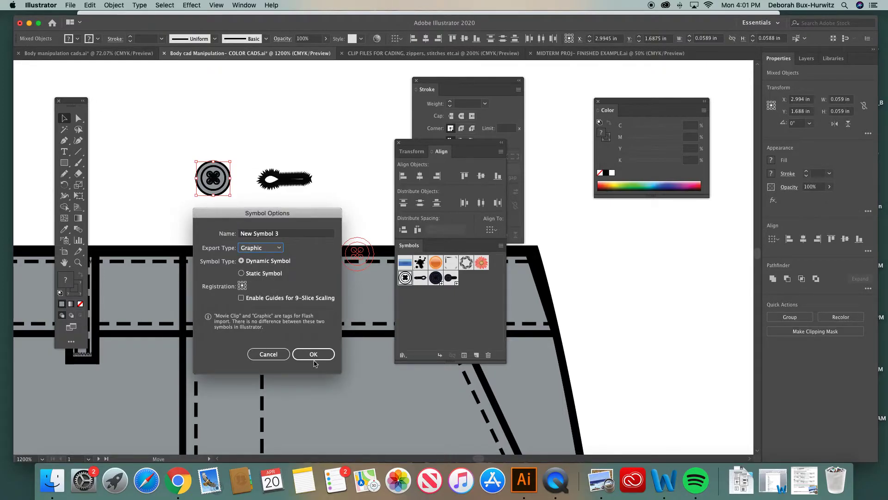
click(275, 248)
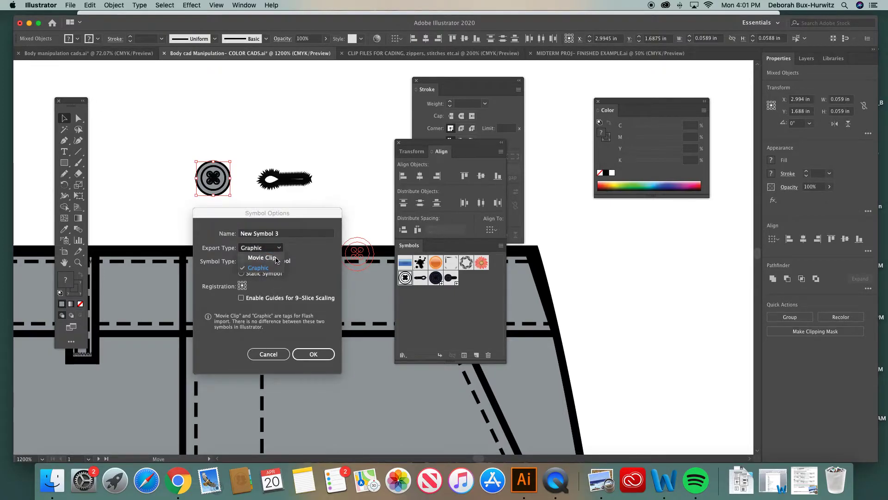
click(273, 269)
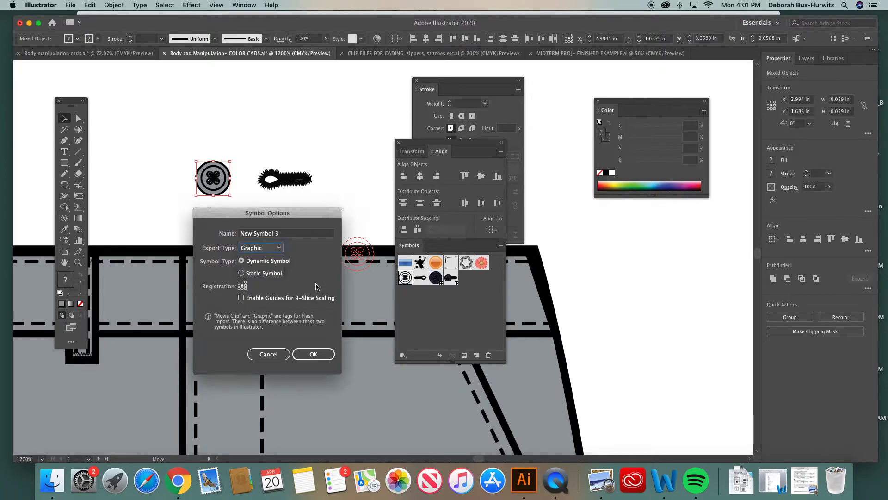
click(315, 352)
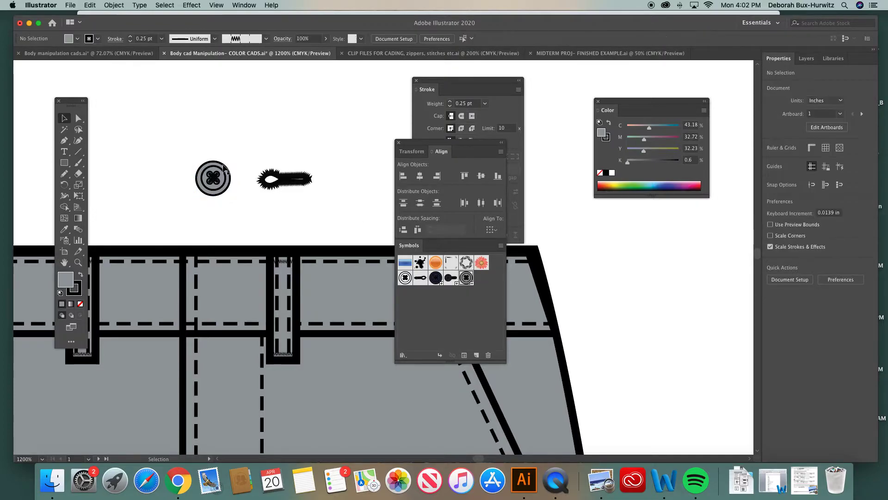
Move the buttonhole against the button so the button overlaps its round end, and group the two.
mouse_move(225, 172)
mouse_down()
mouse_move(257, 150)
mouse_move(215, 172)
mouse_up()
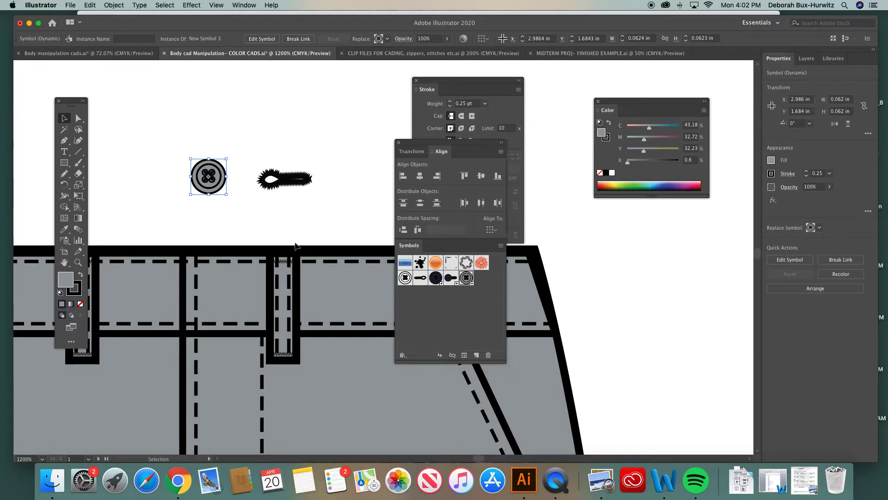
drag(280, 183, 220, 177)
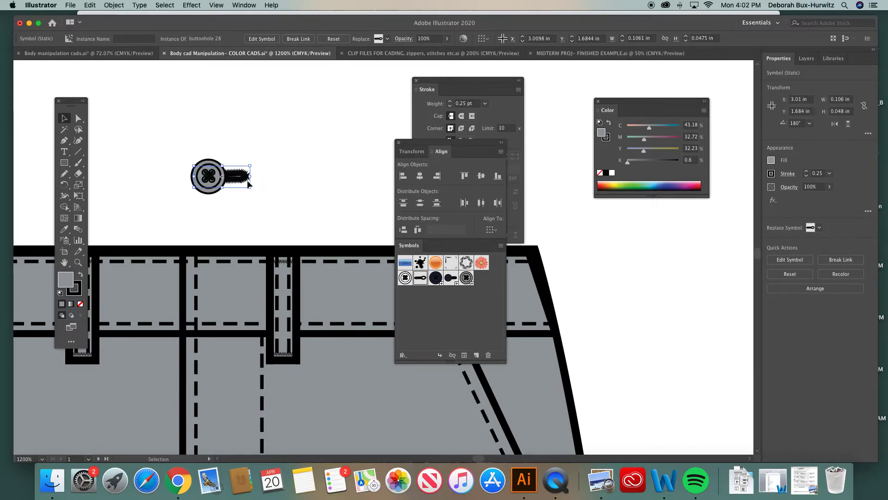
click(222, 145)
drag(179, 140, 266, 204)
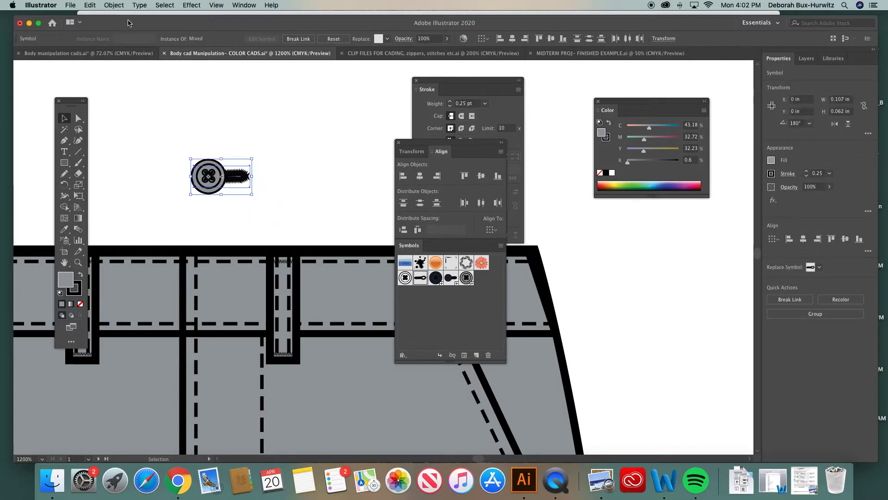
click(114, 5)
click(127, 54)
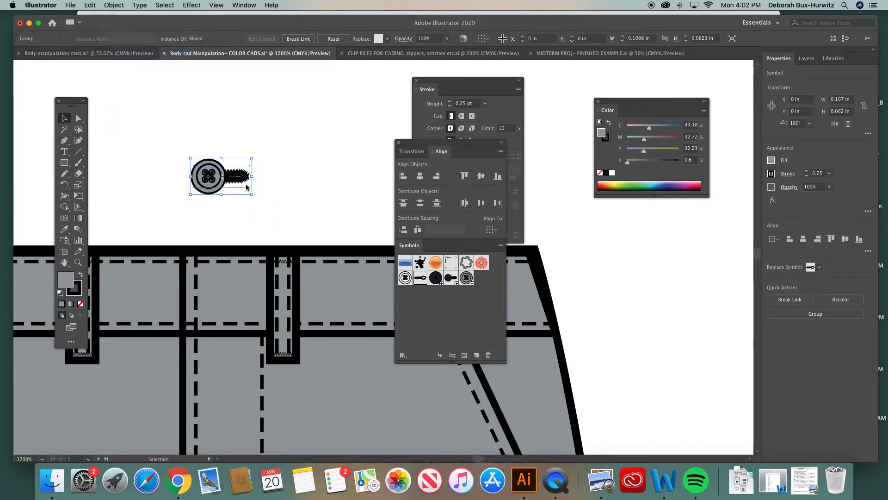
click(275, 187)
Place the button and buttonhole group on the waistband at the top of the fly, nudge it into position, and deselect it.
drag(207, 176, 211, 288)
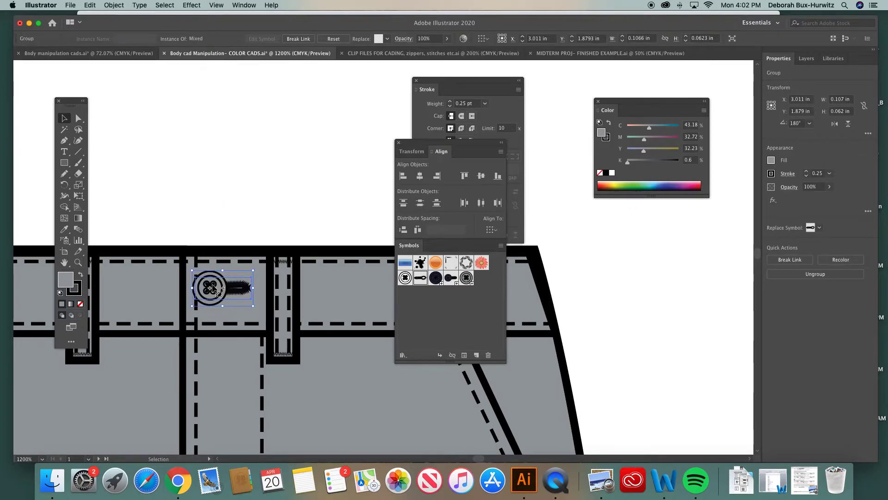
click(256, 212)
key(super+minus)
key(super+minus)
key(super+minus)
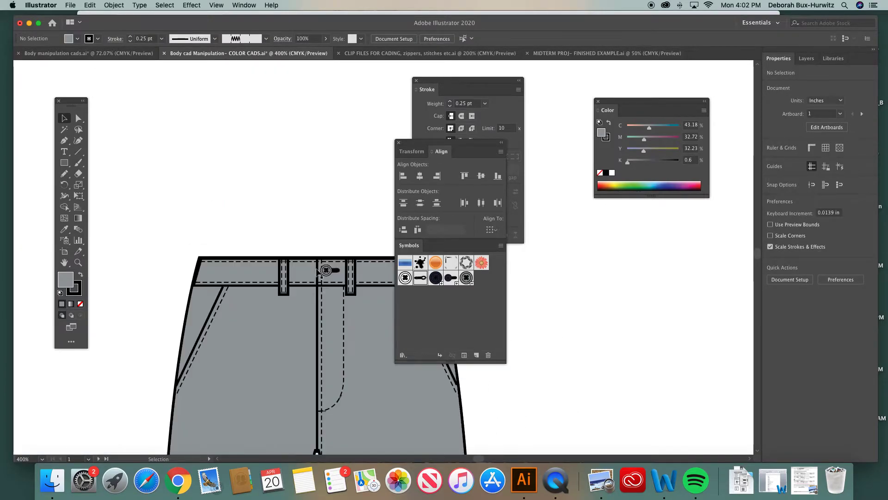
drag(330, 271, 328, 274)
key(Up)
click(336, 233)
Delete the DOVE color swatch and its label beside the pants, and clear the floating panels away from the pants and top.
scroll(316, 274, down, 3)
scroll(317, 273, right, 4)
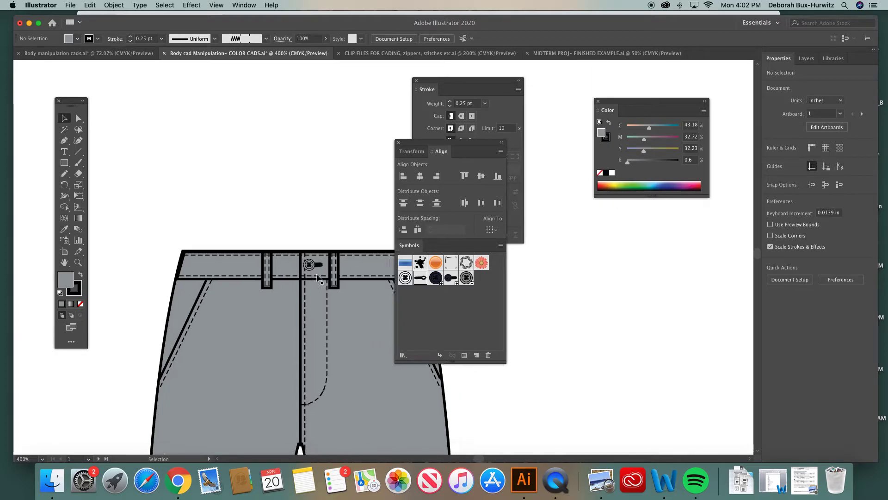
key(super+minus)
key(super+minus)
key(super+minus)
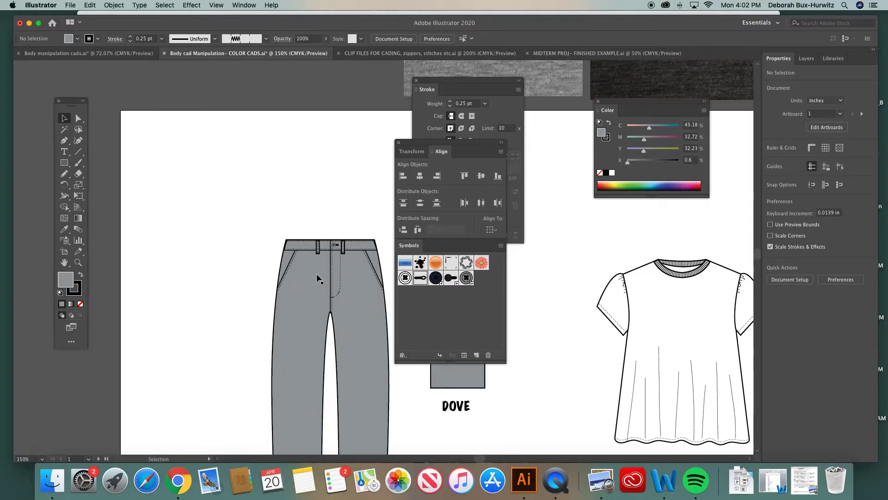
key(super+minus)
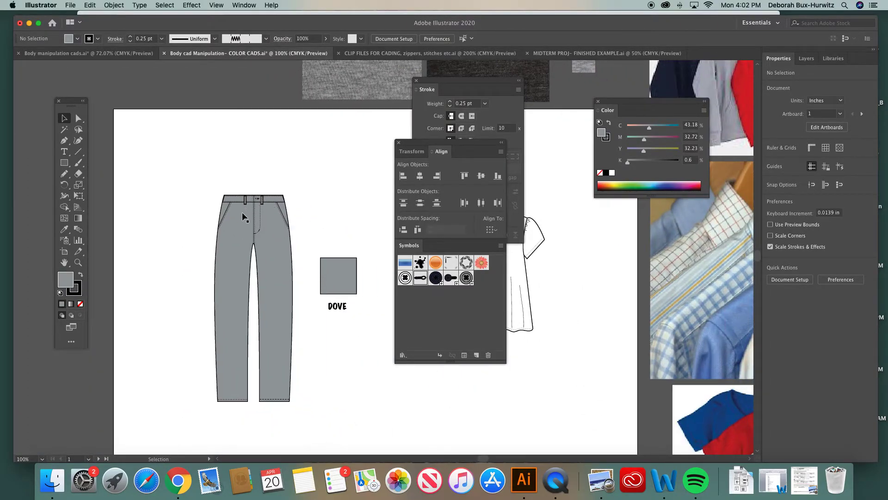
key(super+minus)
drag(336, 251, 375, 298)
key(Delete)
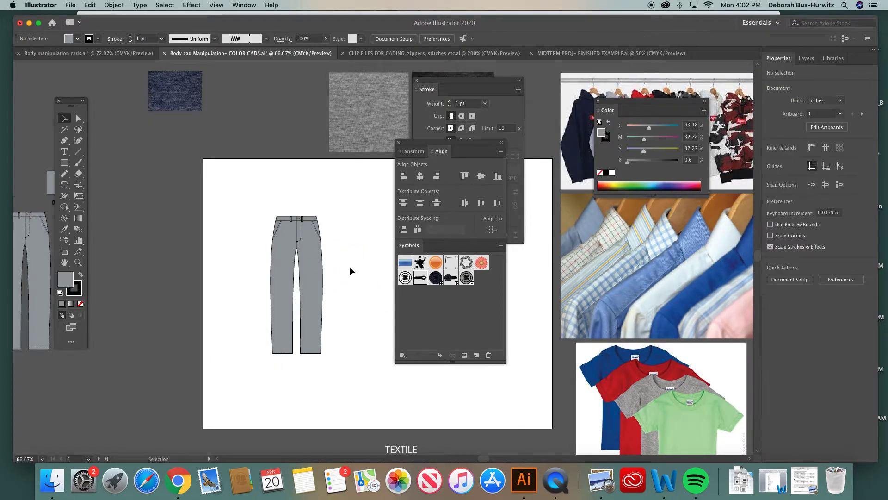
drag(416, 146, 616, 171)
drag(446, 82, 580, 83)
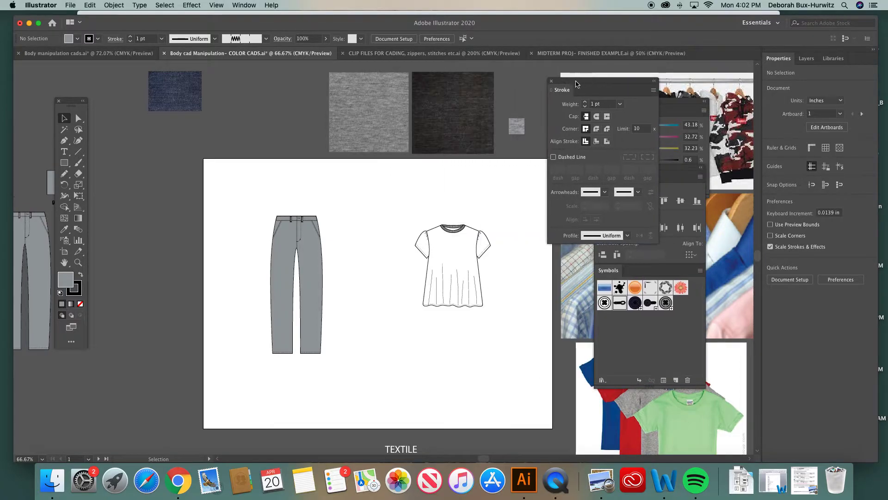
Duplicate the gray pants on the blank artboard and place the copy directly beside the original, on the side away from the top.
scroll(327, 229, down, 6)
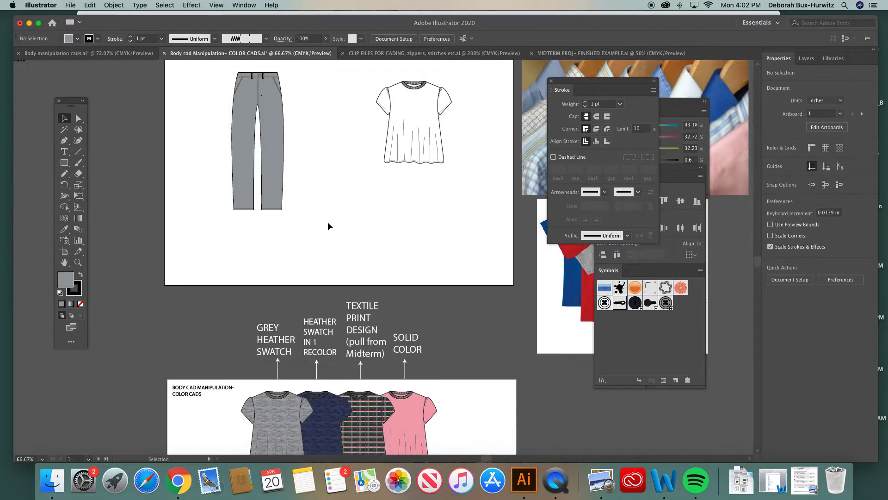
scroll(328, 222, down, 10)
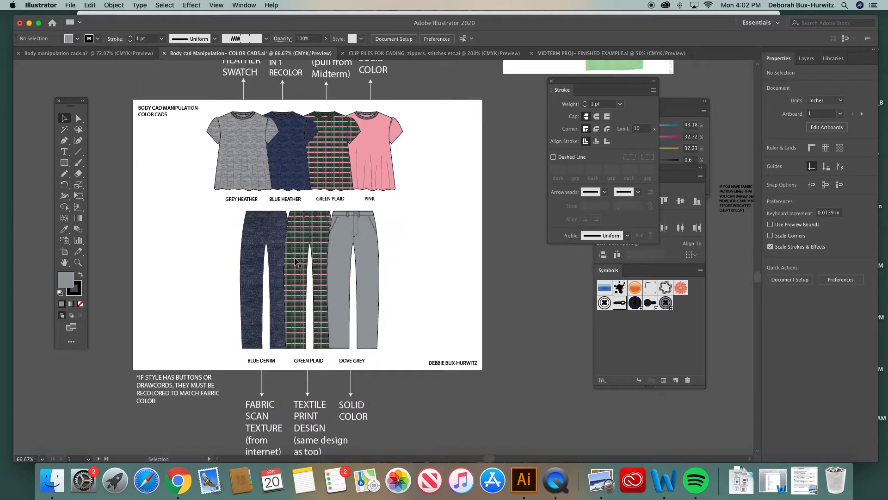
scroll(298, 245, up, 15)
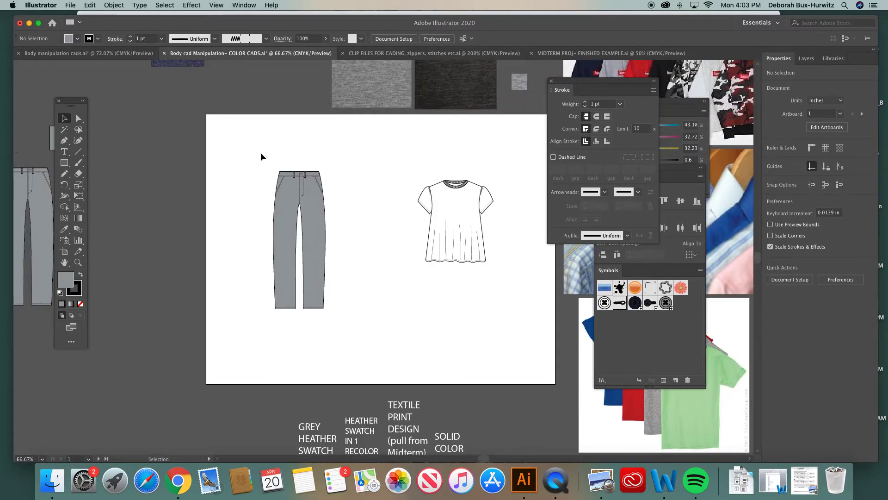
drag(261, 153, 357, 317)
drag(314, 195, 255, 197)
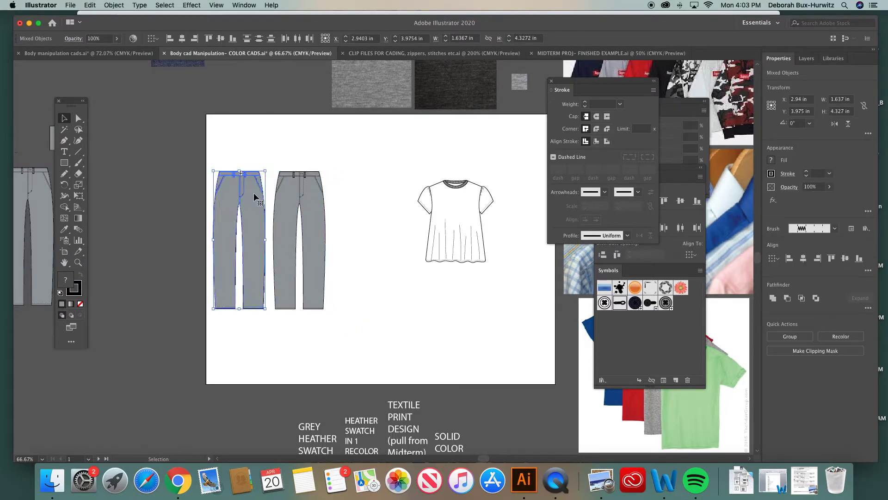
click(274, 147)
Group the original gray pants and move them toward the top, and shift the copied pants slightly inward from the artboard edge.
drag(270, 162, 357, 328)
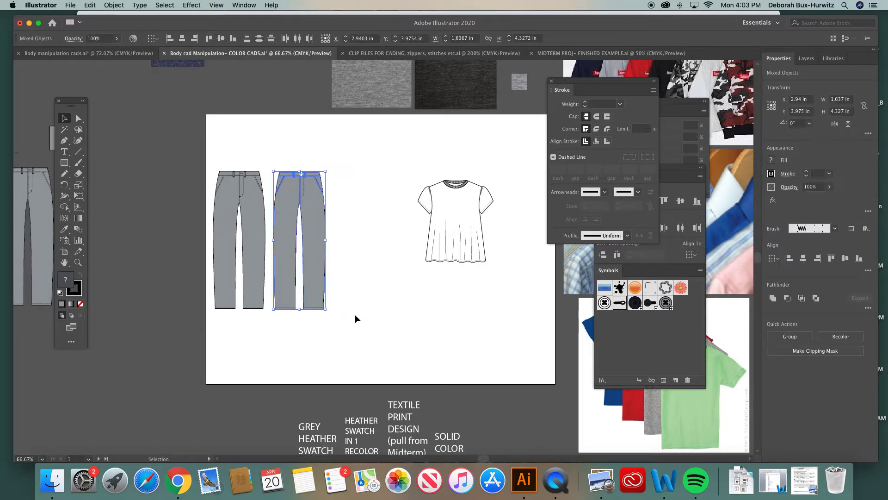
click(113, 5)
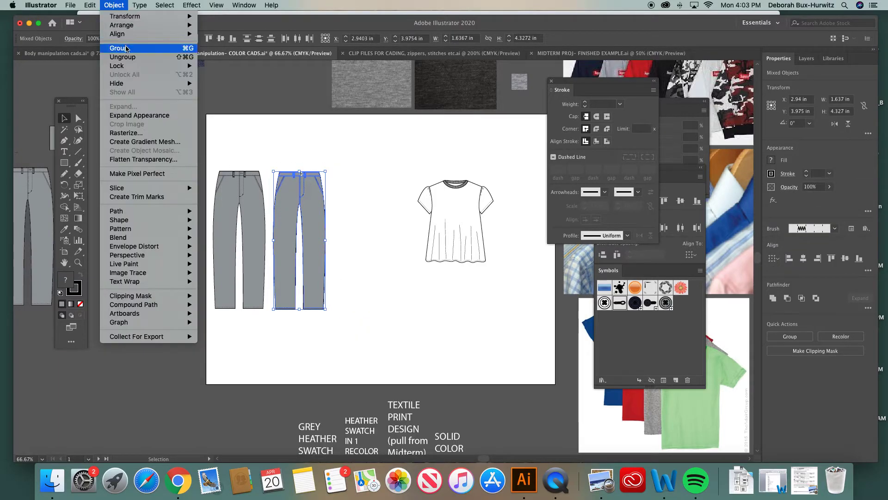
click(268, 122)
click(285, 142)
drag(302, 190, 347, 193)
click(290, 158)
drag(207, 158, 310, 363)
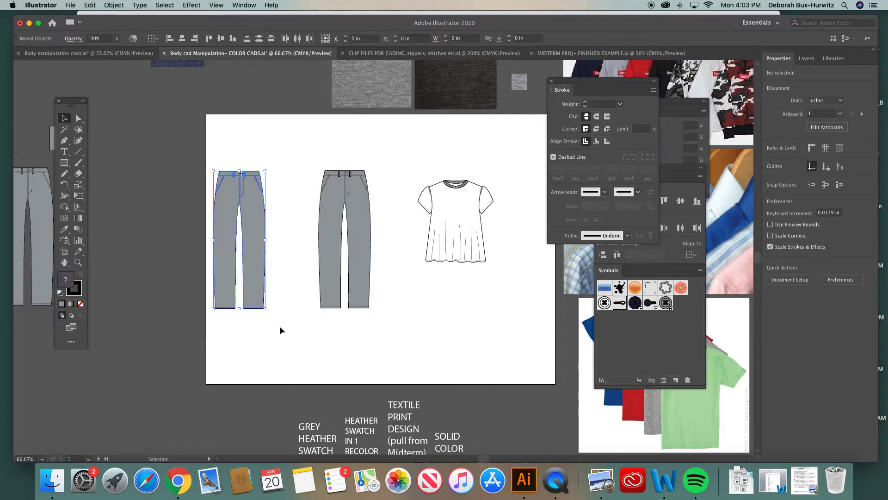
drag(245, 208, 265, 208)
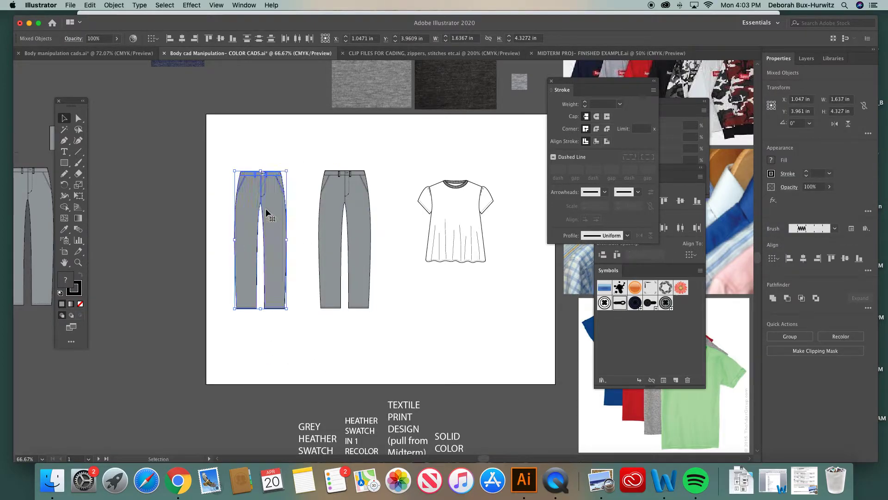
click(265, 155)
Copy the green and pink plaid Colorway 2 pants from the plaid collection page of the MIDTERM PROJ- FINISHED EXAMPLE document.
scroll(316, 198, left, 6)
scroll(315, 198, left, 3)
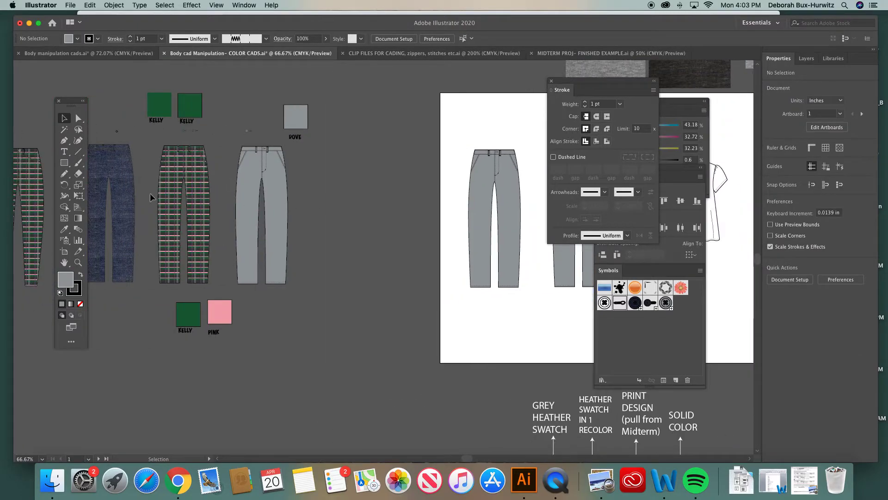
click(570, 52)
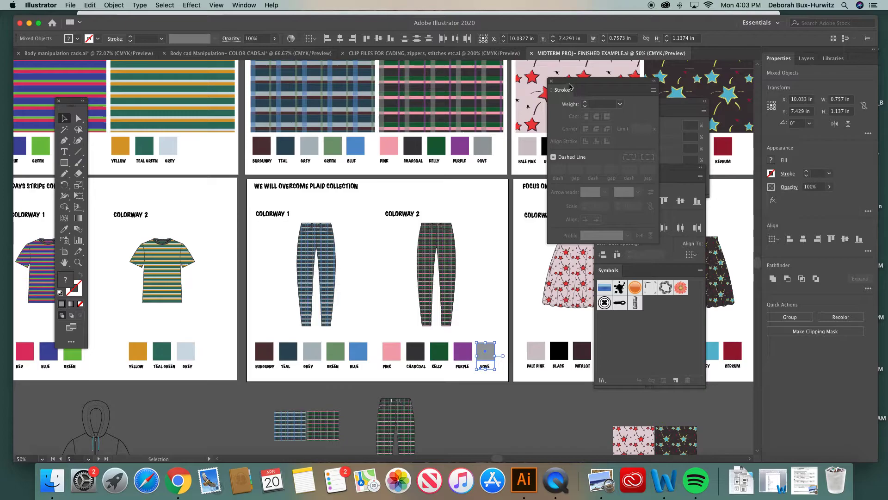
drag(570, 86, 606, 87)
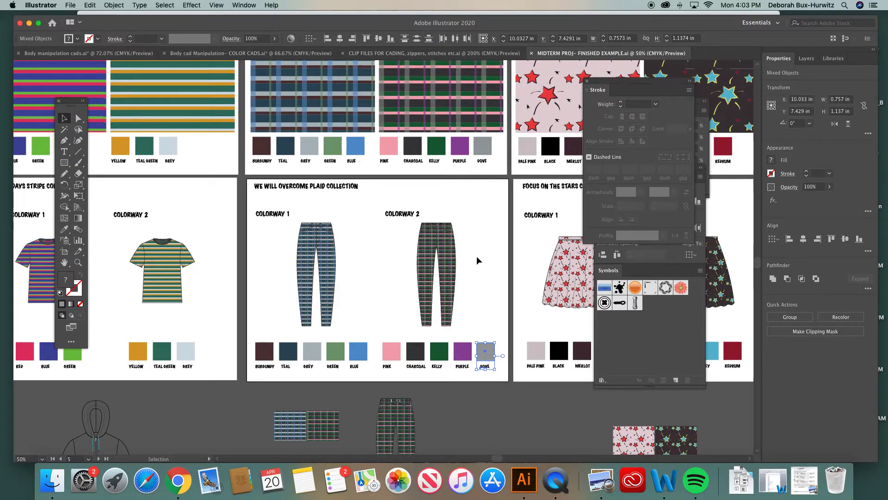
scroll(477, 256, right, 8)
scroll(255, 265, left, 10)
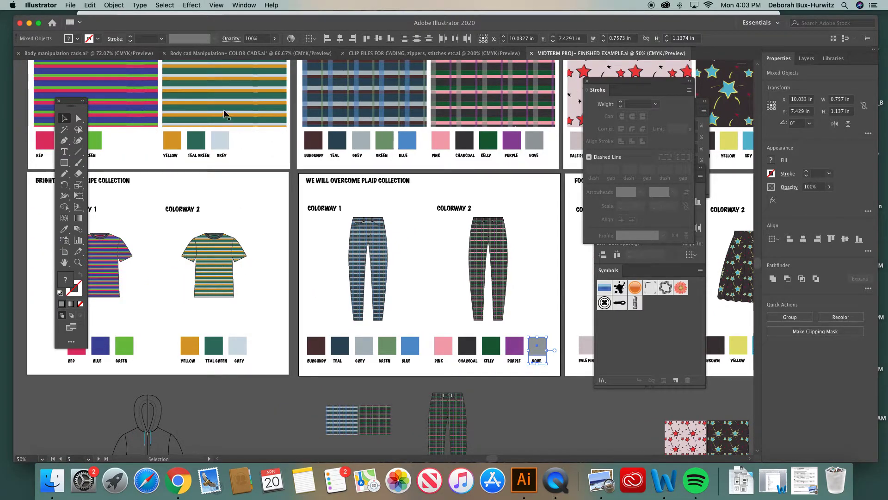
scroll(238, 196, up, 1)
scroll(237, 192, up, 1)
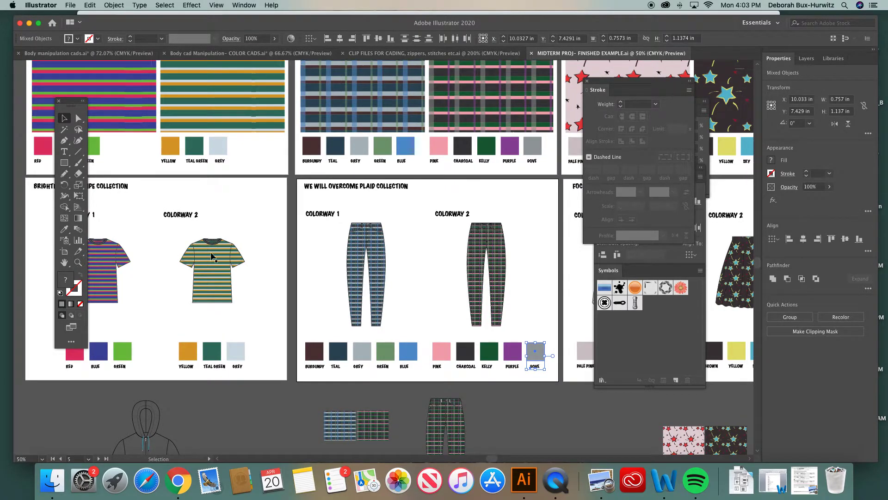
scroll(478, 254, right, 5)
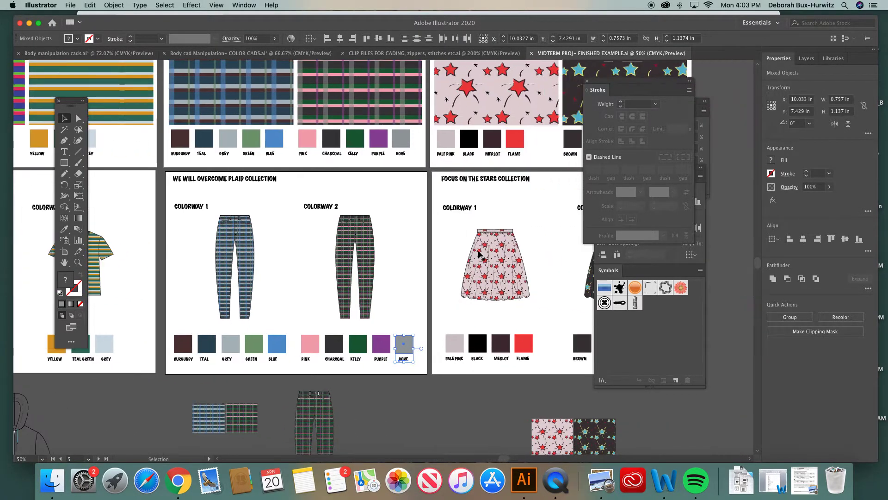
click(364, 246)
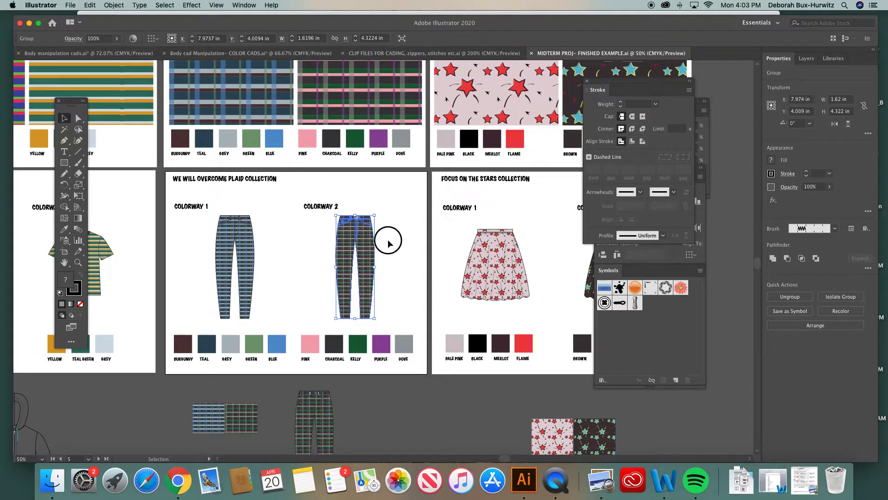
click(308, 214)
drag(329, 218, 395, 328)
key(v)
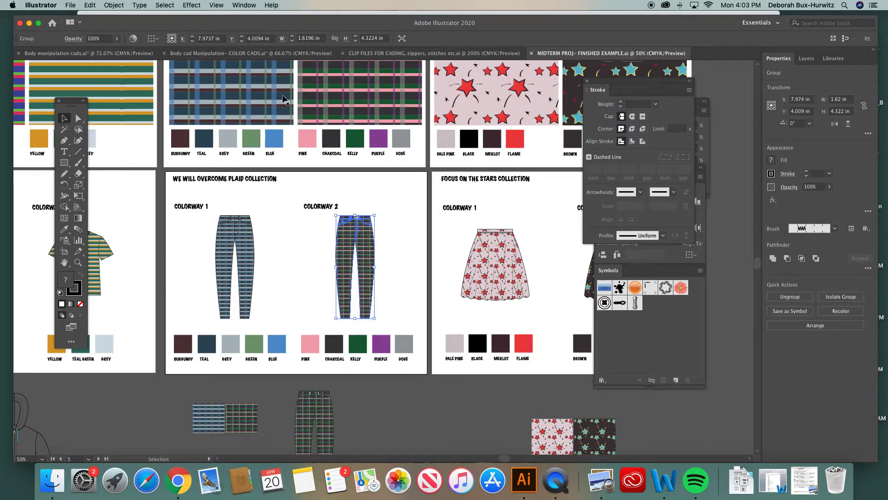
Paste the plaid pants into the COLOR CADS document and place them just outside the artboard beside the copied gray pants.
click(228, 52)
scroll(355, 171, right, 10)
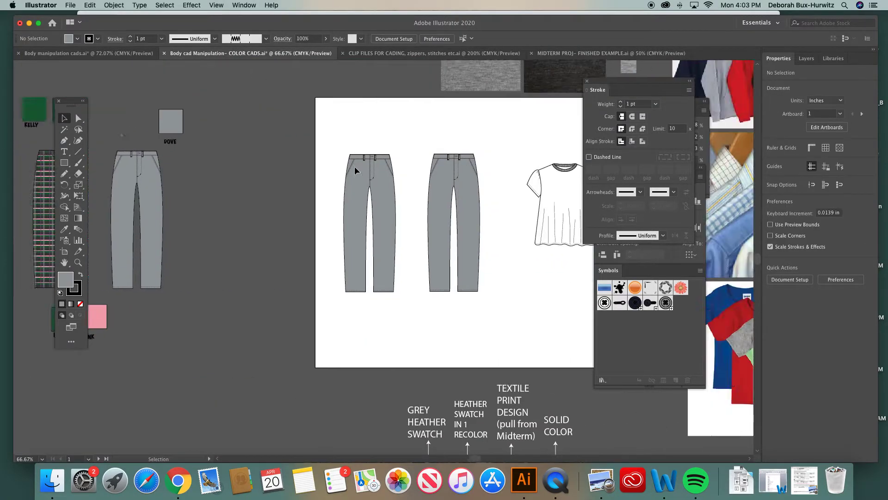
key(a)
key(ctrl+v)
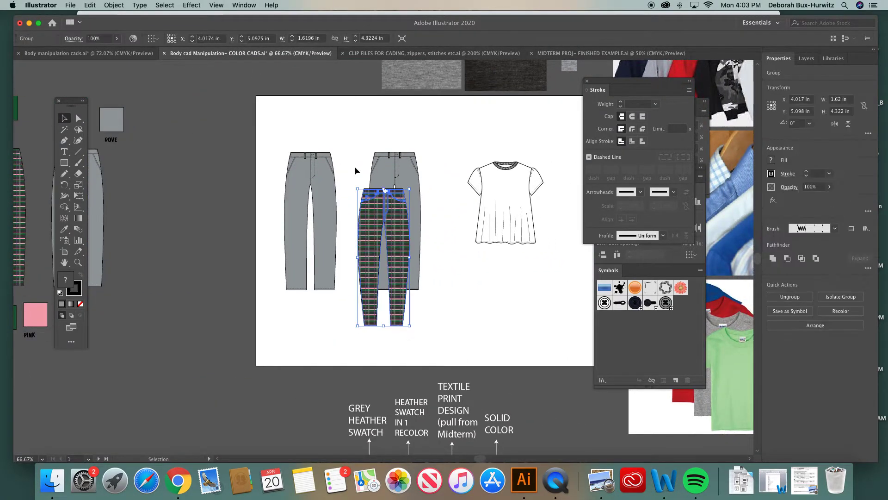
drag(375, 208, 218, 165)
click(207, 123)
Fill the body shape of the copied gray pants with the plaid sampled from the pasted pants using the Eyedropper, and deselect.
click(78, 263)
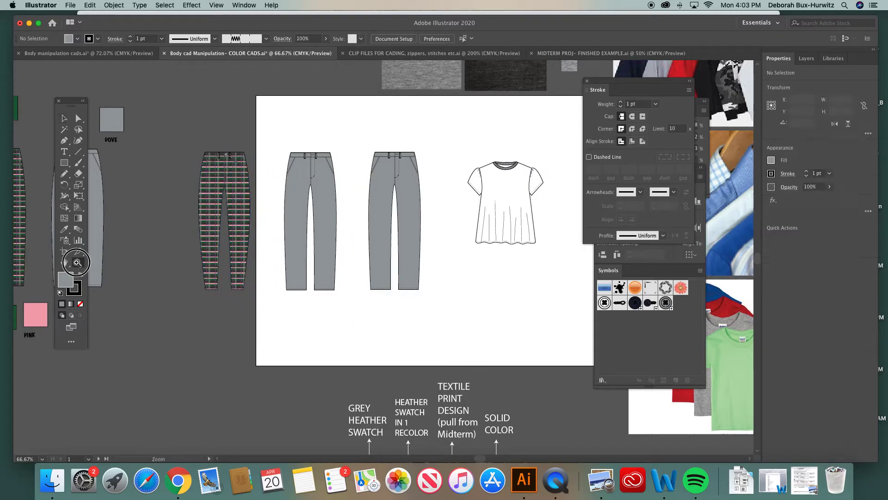
drag(178, 134, 482, 311)
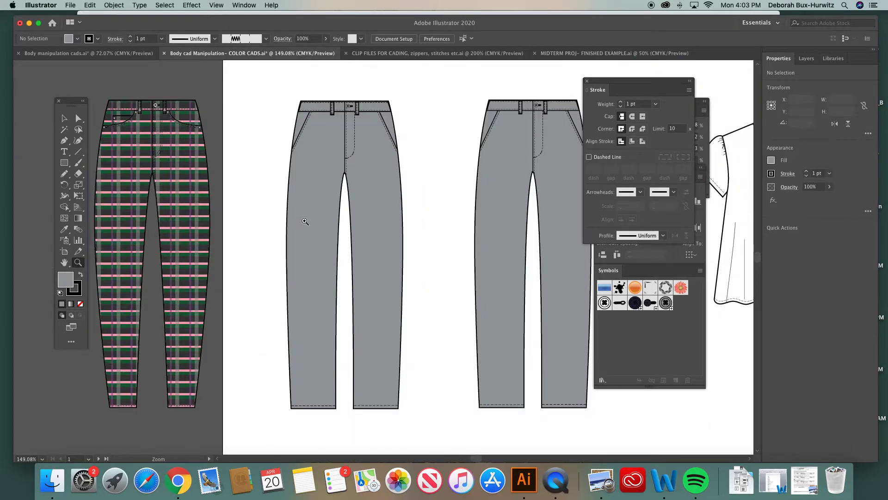
drag(73, 103, 46, 104)
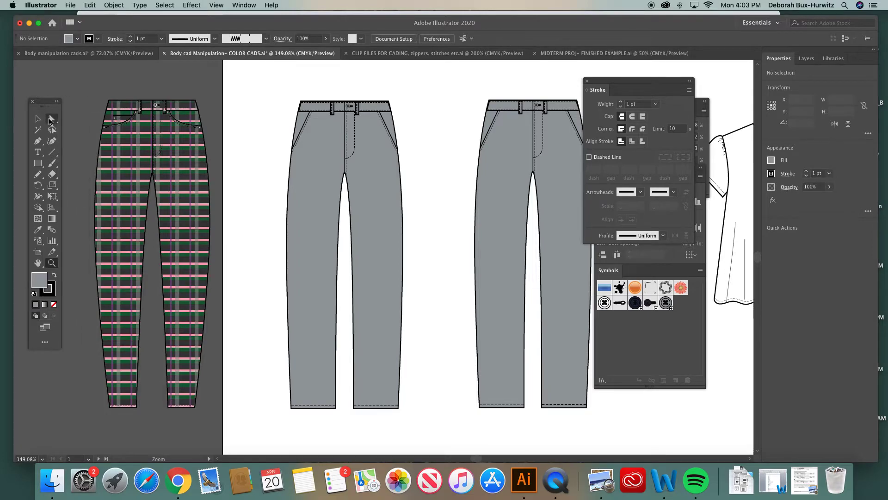
click(51, 119)
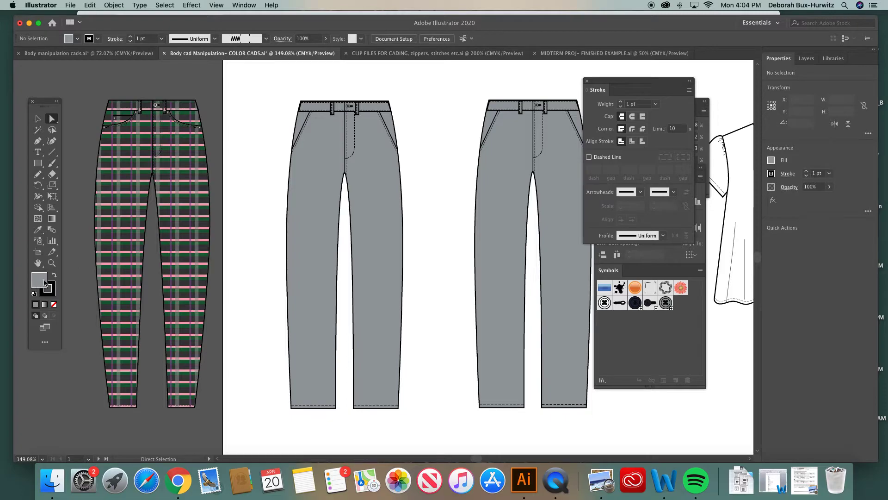
click(311, 167)
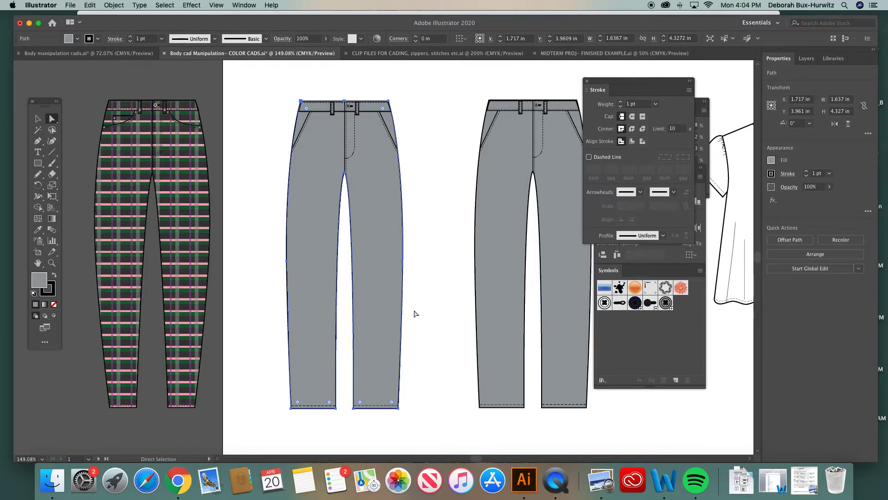
click(39, 229)
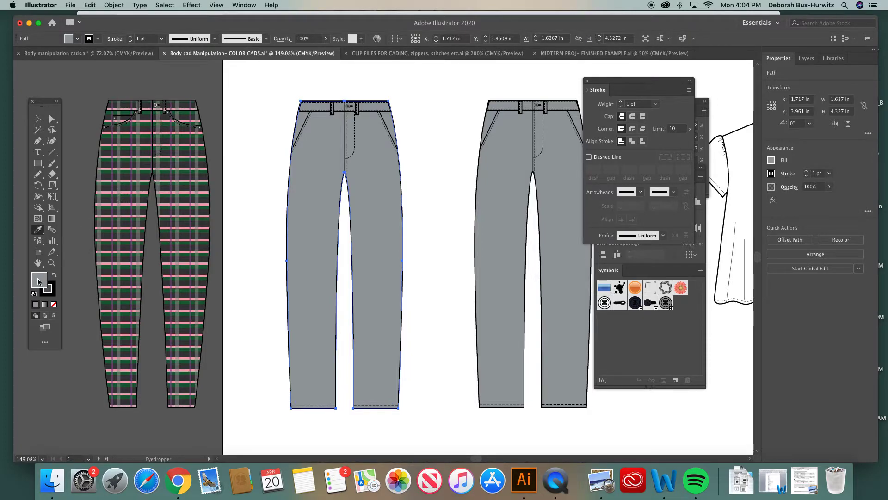
click(129, 189)
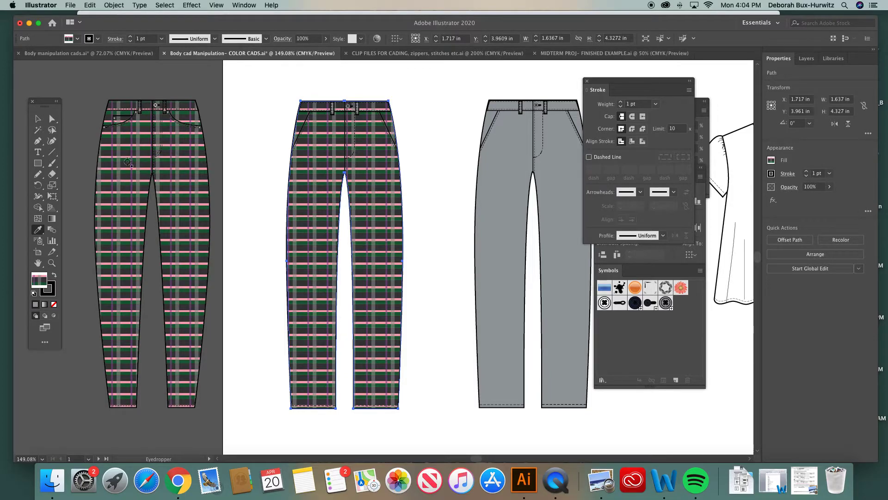
click(43, 120)
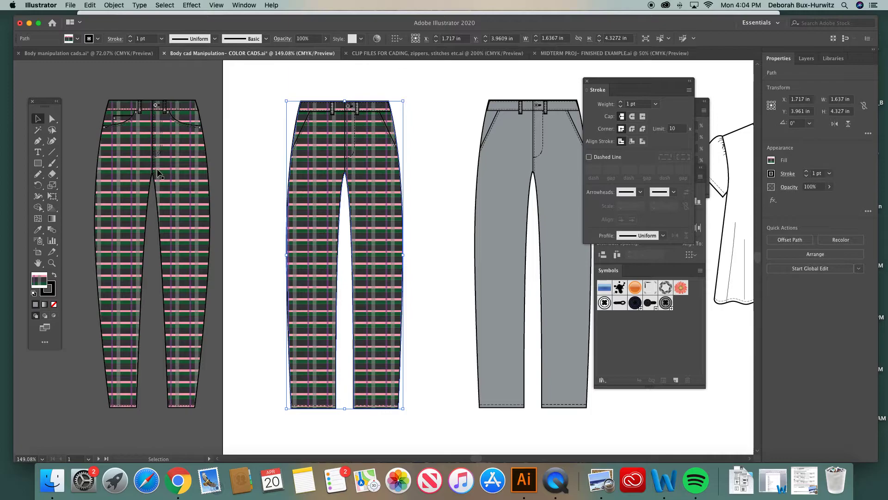
click(271, 132)
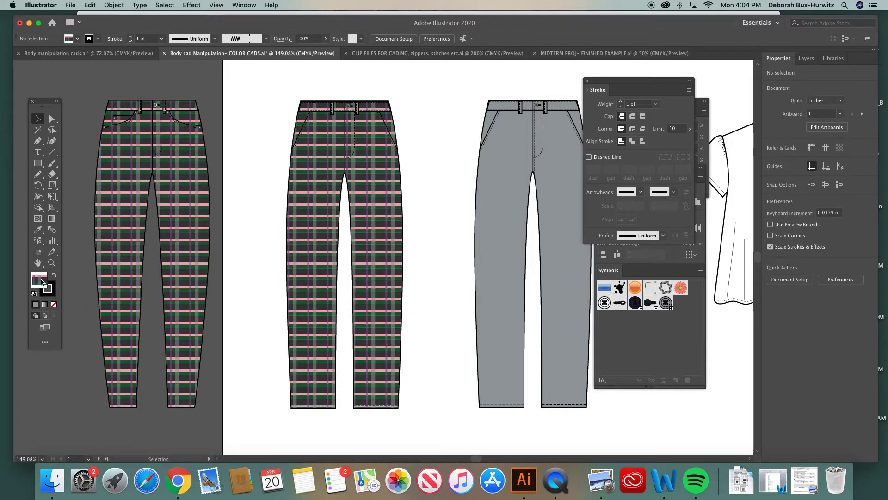
Fill both gray belt loops on the plaid pants with the same plaid, sampled from the pants body with the Eyedropper.
key(z)
drag(275, 86, 498, 344)
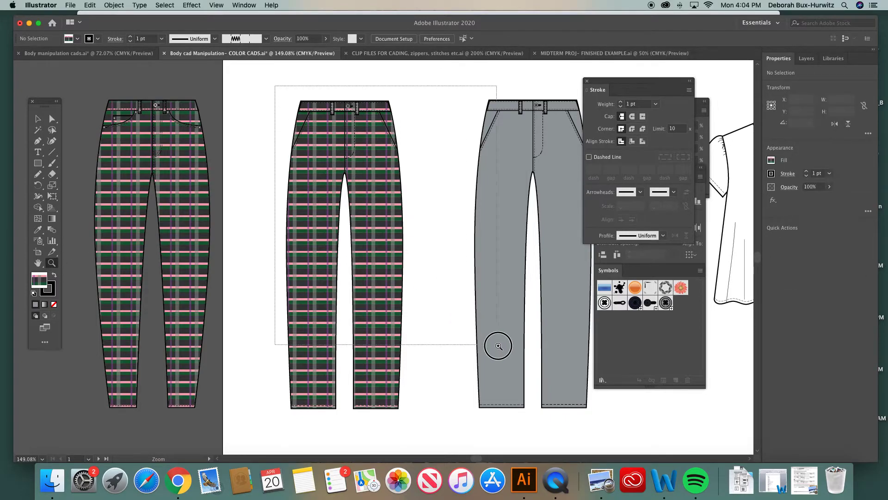
scroll(326, 195, up, 3)
scroll(326, 194, right, 3)
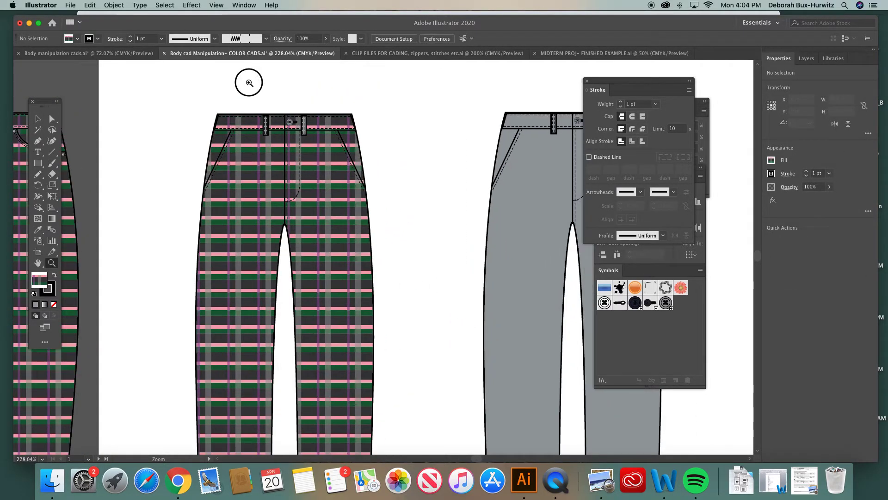
drag(248, 79, 402, 204)
click(55, 123)
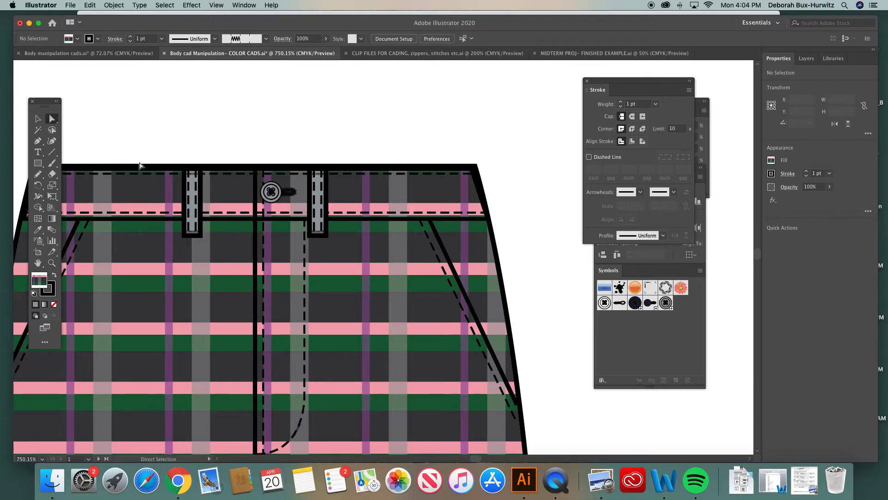
click(198, 198)
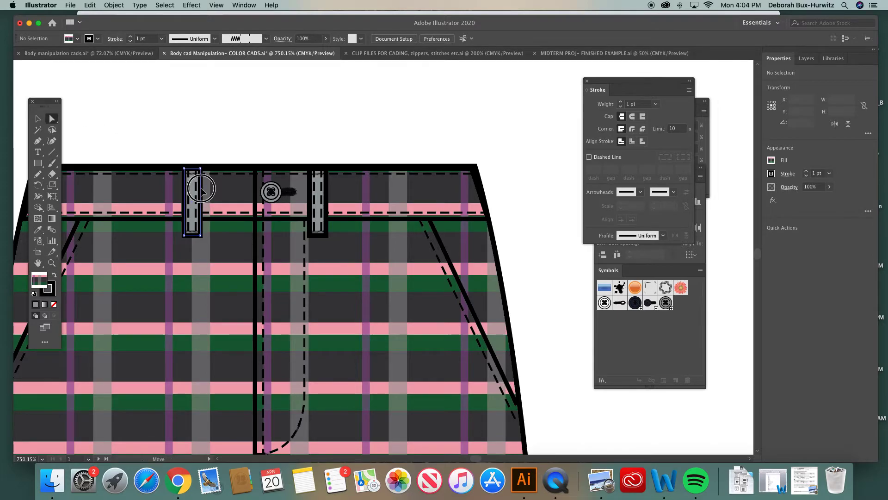
shift+click(326, 191)
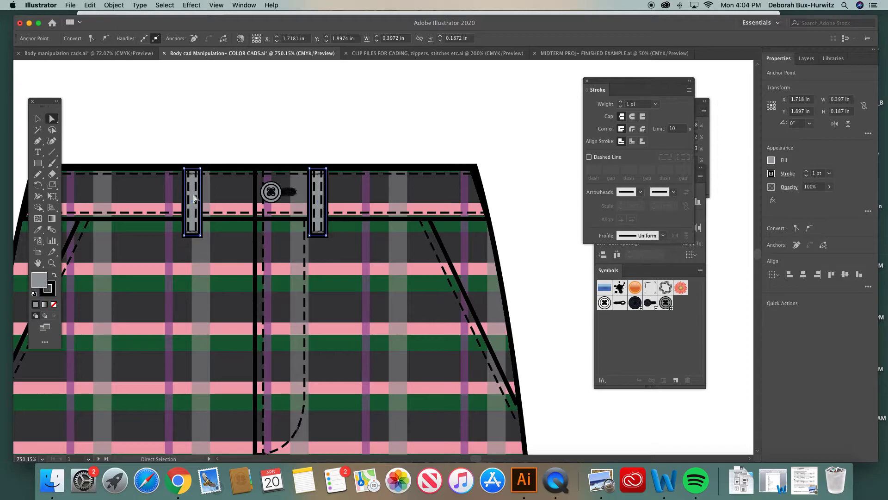
click(39, 230)
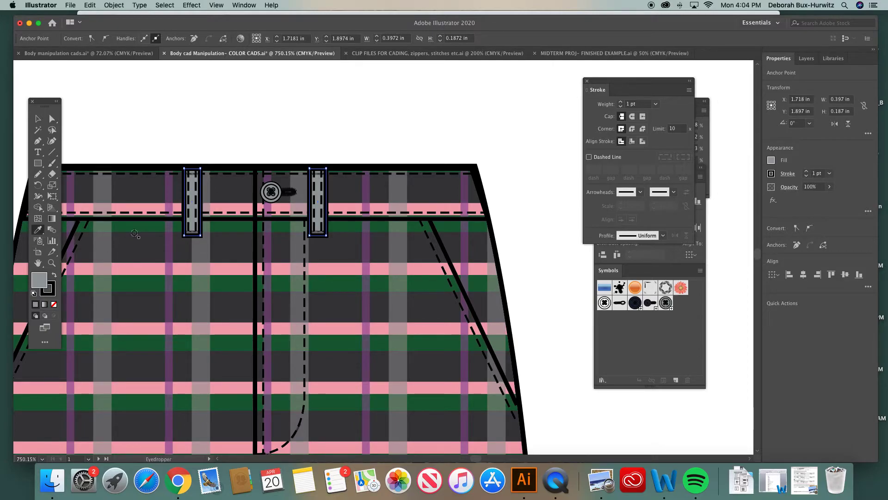
click(150, 235)
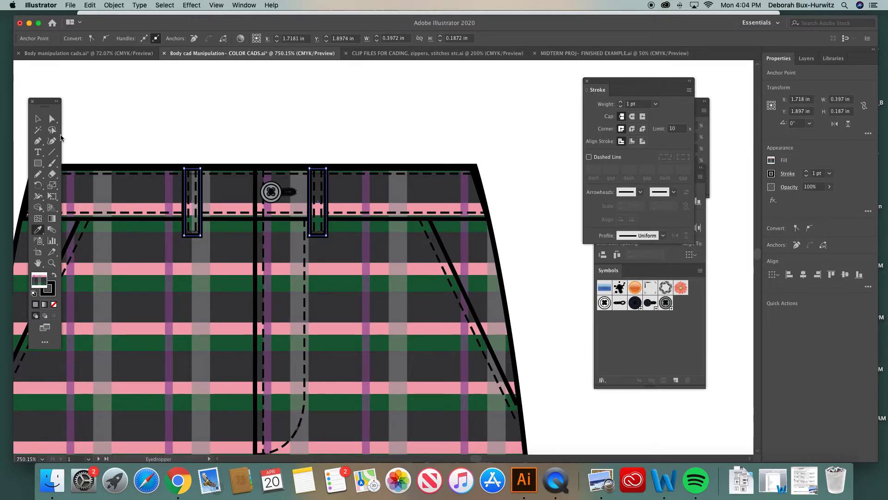
click(51, 119)
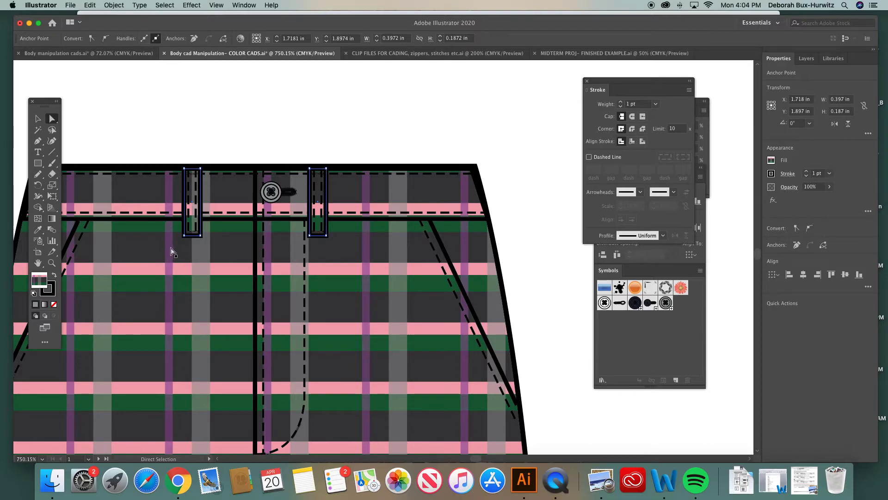
Delete the pasted reference plaid pants lying outside the artboard beside the finished plaid pants.
click(273, 139)
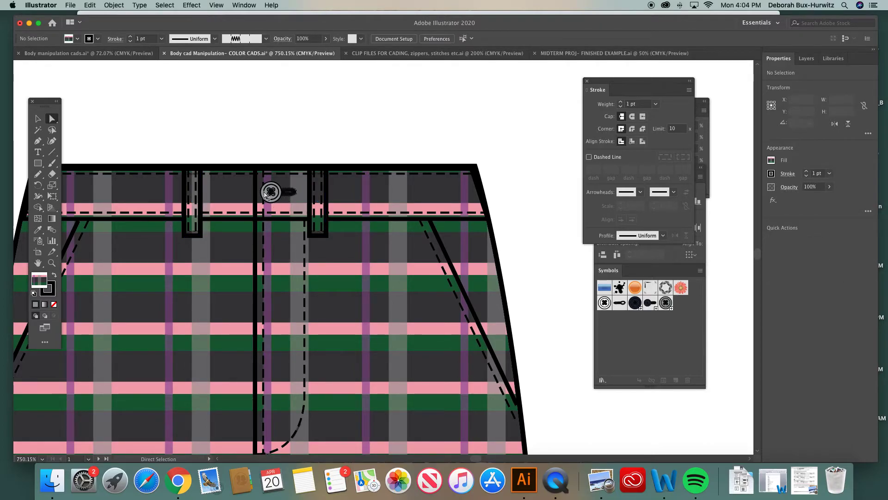
scroll(269, 201, right, 1)
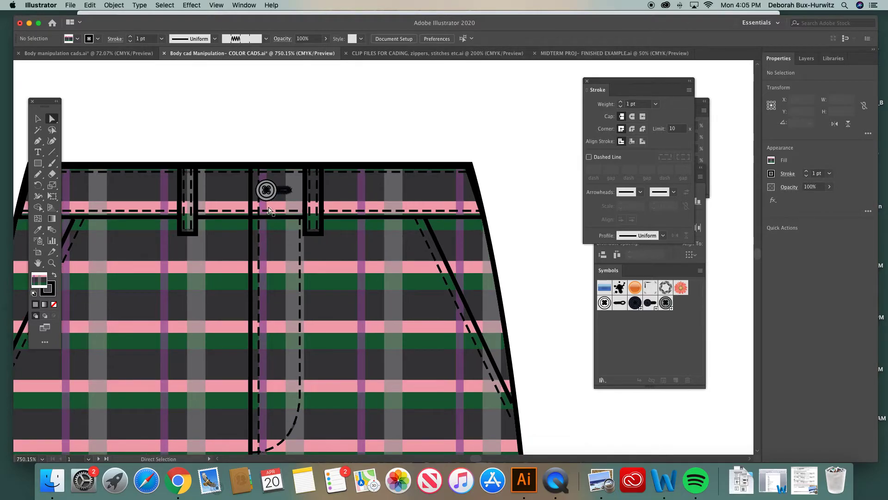
key(super+minus)
key(super+minus)
key(super+minus)
scroll(347, 235, right, 3)
key(super+minus)
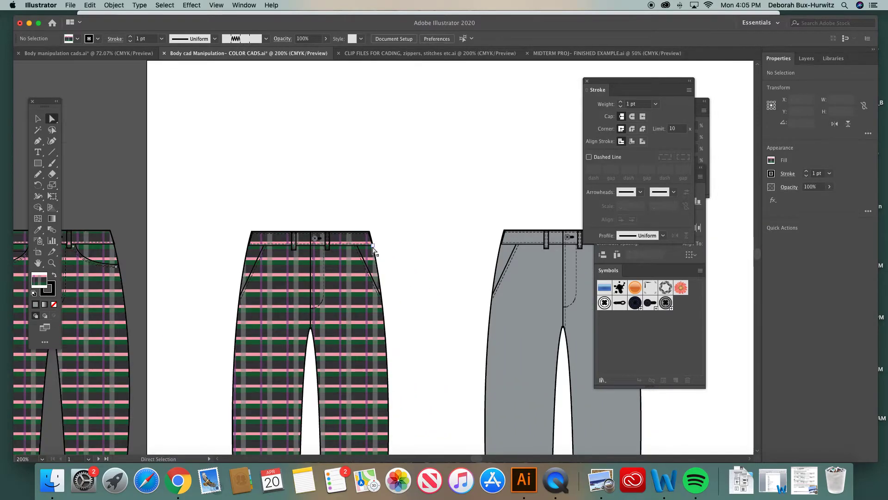
scroll(373, 251, right, 5)
scroll(374, 251, down, 2)
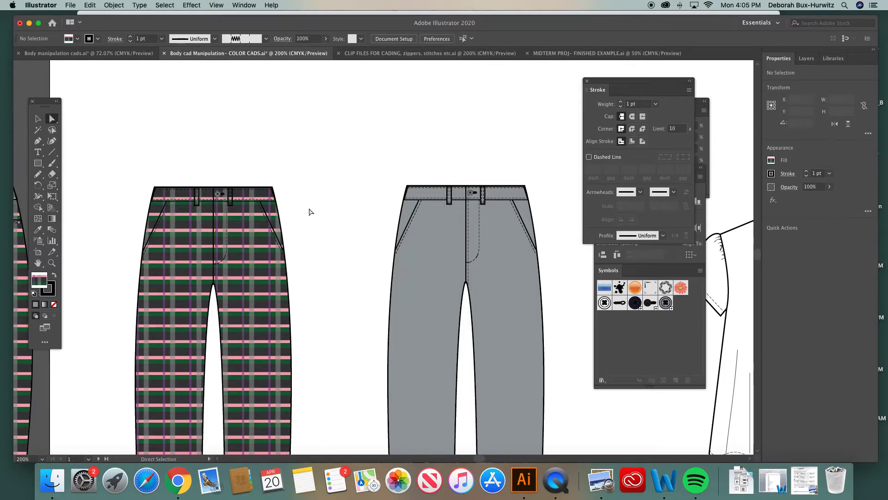
scroll(309, 212, down, 1)
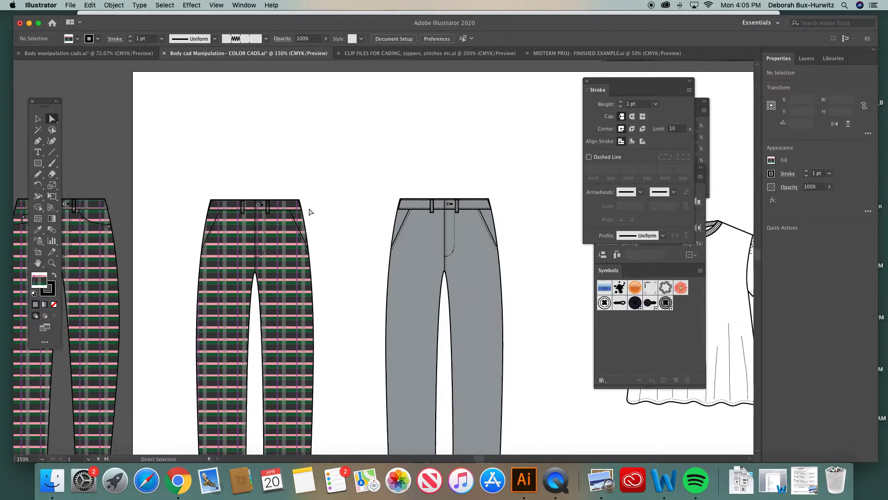
scroll(309, 212, down, 3)
scroll(310, 212, down, 1)
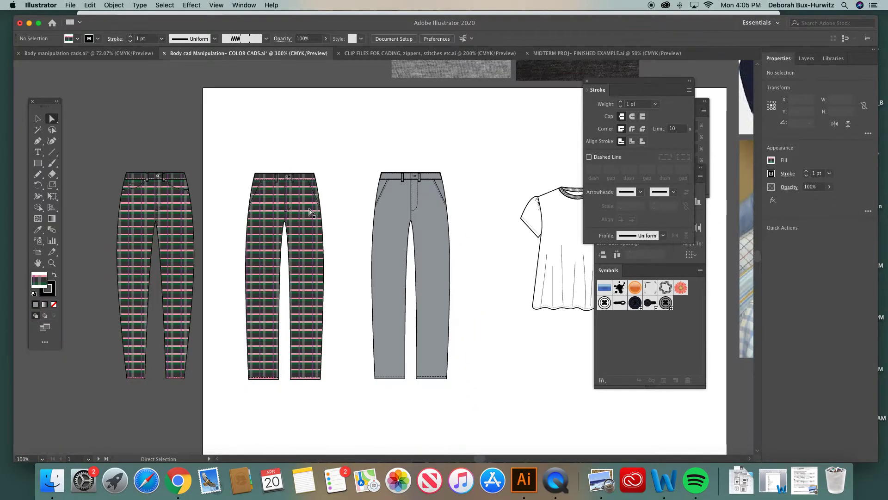
click(38, 119)
drag(106, 167, 222, 394)
key(Delete)
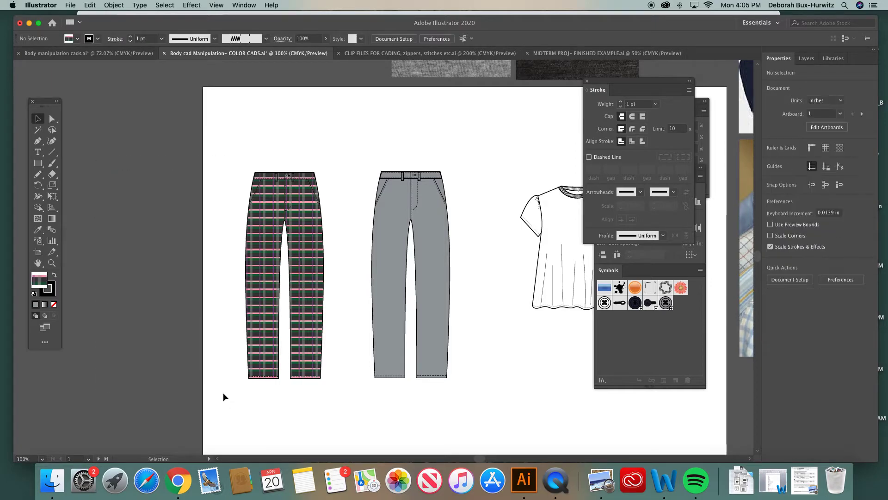
Group all parts of the plaid pants on the artboard and move them close beside the gray pants.
scroll(211, 299, down, 1)
drag(215, 144, 310, 389)
drag(289, 247, 317, 248)
click(120, 5)
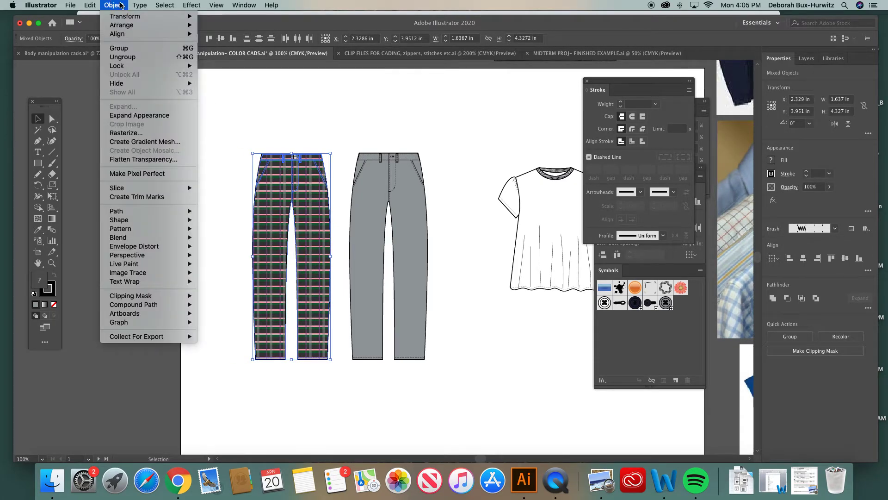
click(129, 51)
drag(301, 187, 310, 184)
click(330, 113)
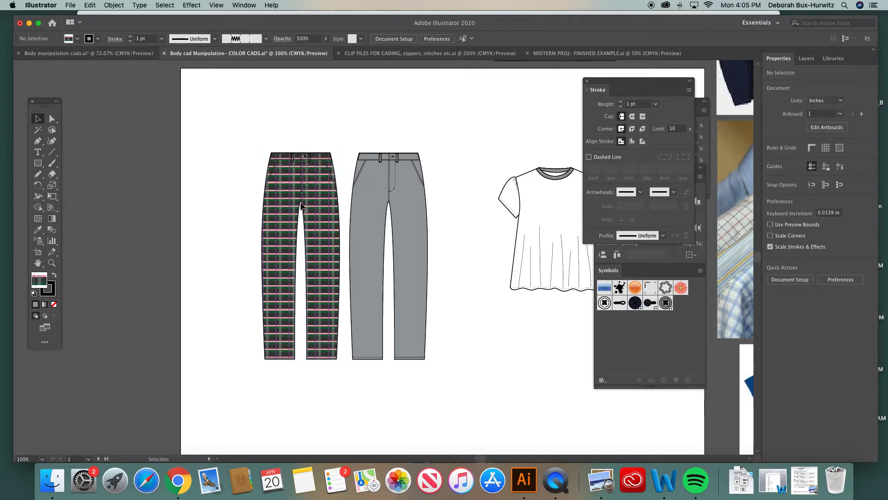
Examine the denim fabric fill and trims on the finished denim pants outside the artboard.
scroll(287, 204, left, 10)
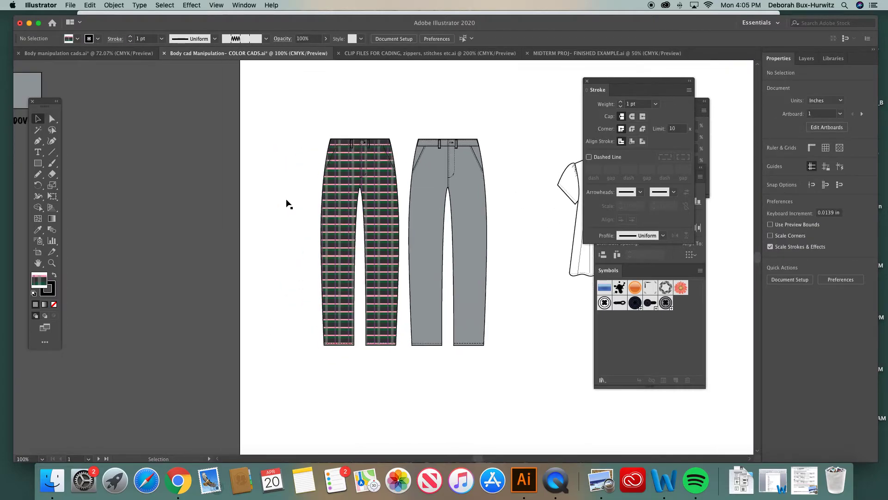
scroll(286, 200, left, 10)
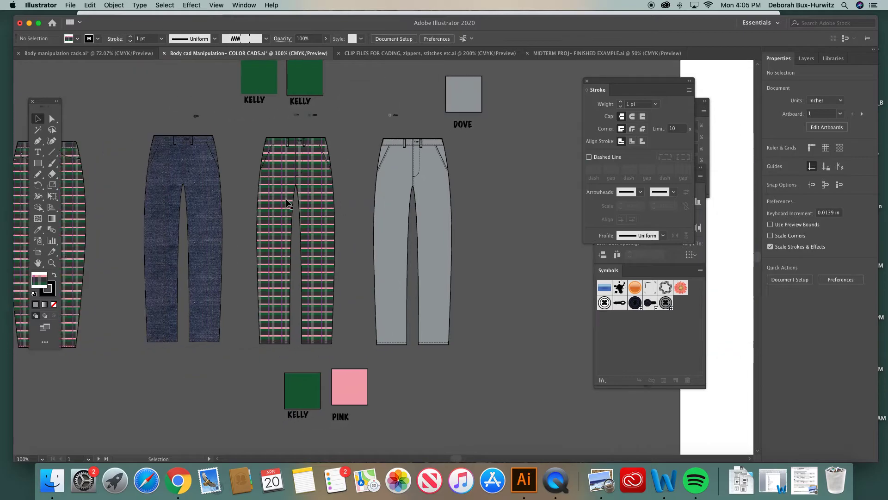
click(52, 262)
drag(164, 132, 288, 248)
scroll(291, 249, right, 5)
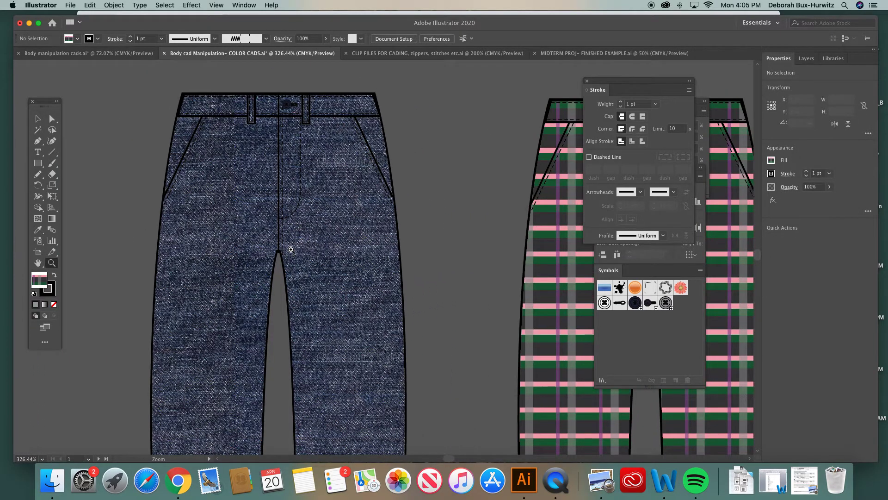
click(359, 234)
click(359, 235)
click(361, 236)
scroll(360, 237, up, 3)
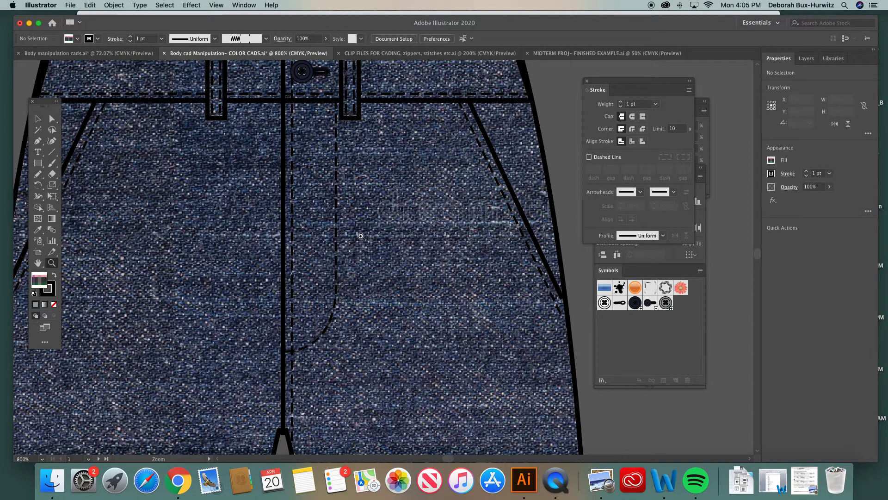
alt+click(361, 237)
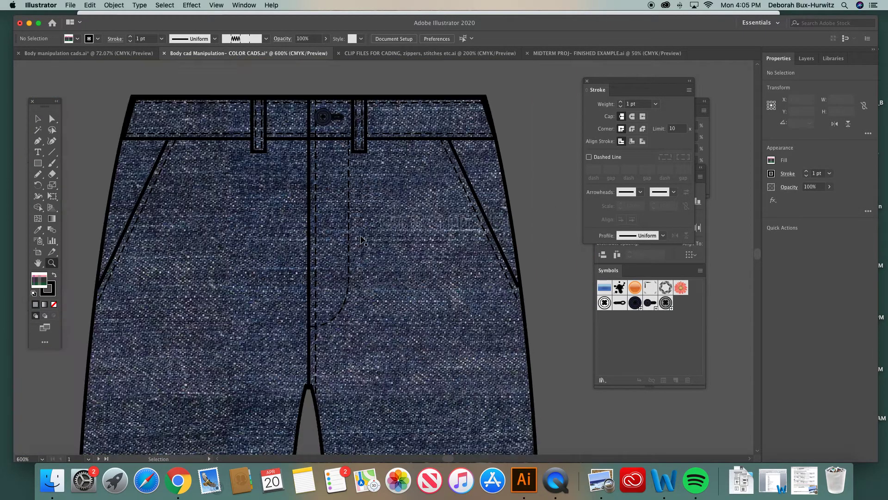
alt+click(327, 132)
alt+click(328, 132)
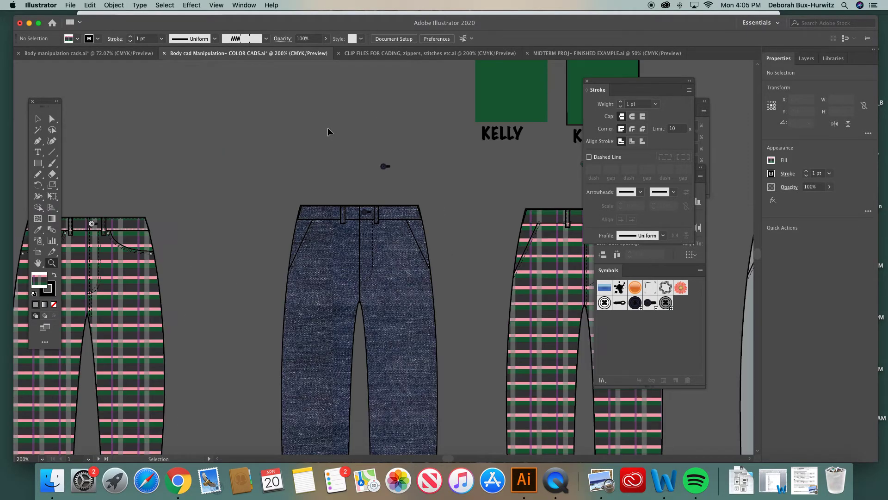
key(super+minus)
key(super+minus)
key(super+minus)
key(super+minus)
scroll(467, 253, right, 5)
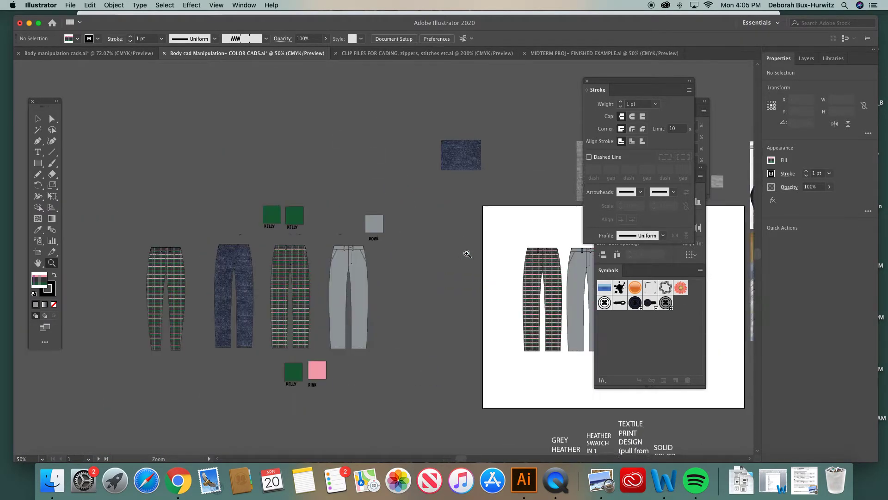
Add a copy of the gray pants on the other side of the plaid pants, lining up all three in a row.
scroll(467, 253, right, 6)
click(38, 119)
drag(337, 224, 347, 273)
click(434, 224)
click(431, 283)
click(346, 233)
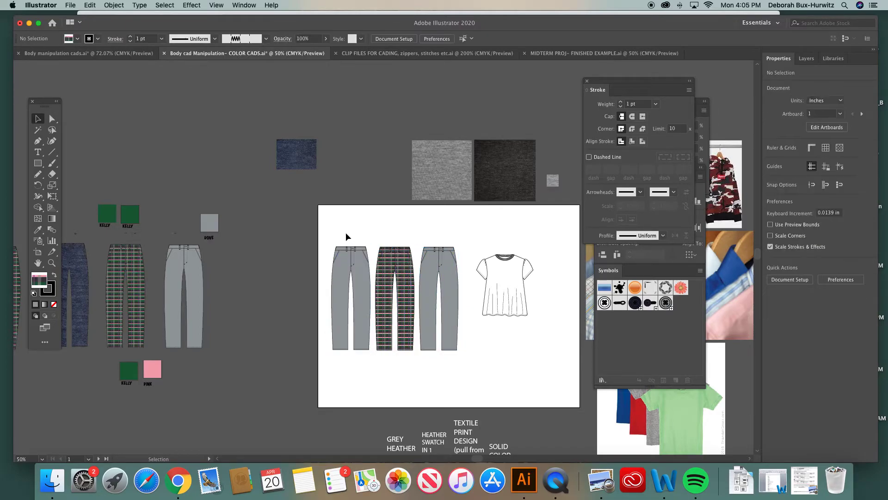
Switch to Chrome and browse the "denim fabric swatch" image results, previewing several swatches to compare their textures.
click(52, 262)
drag(319, 228, 532, 392)
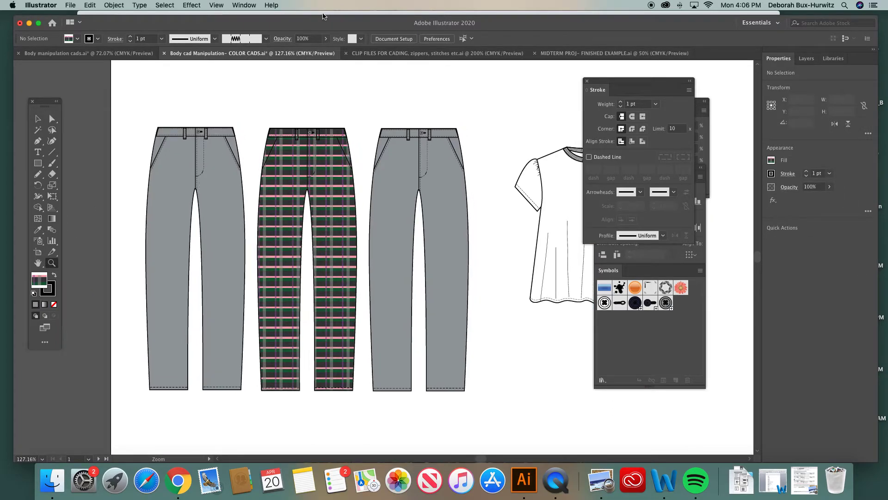
key(super+Tab)
click(301, 21)
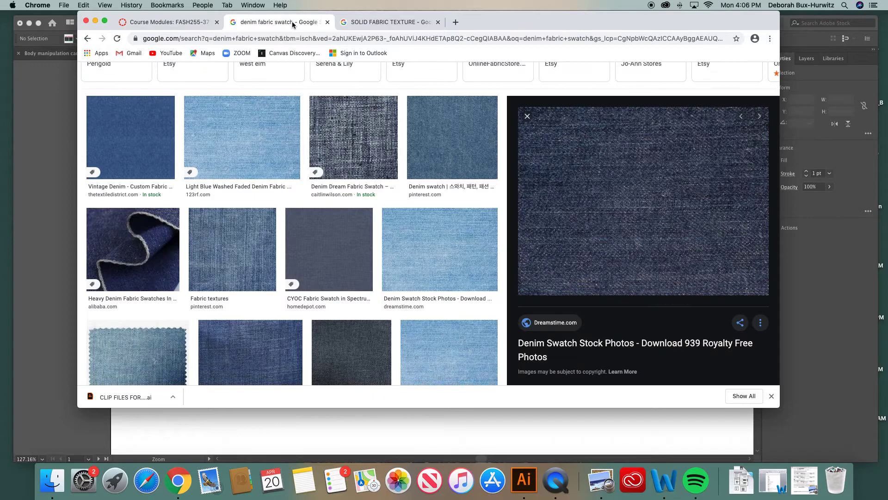
scroll(279, 166, up, 2)
scroll(279, 167, up, 3)
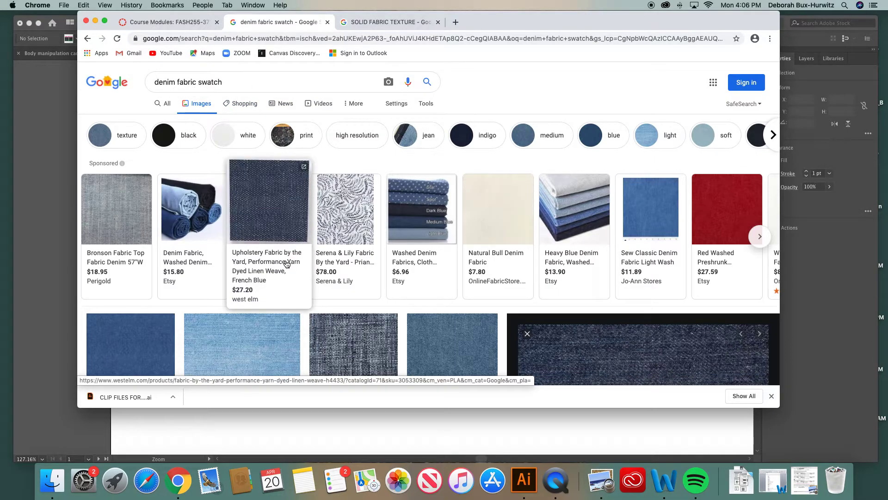
scroll(286, 264, down, 6)
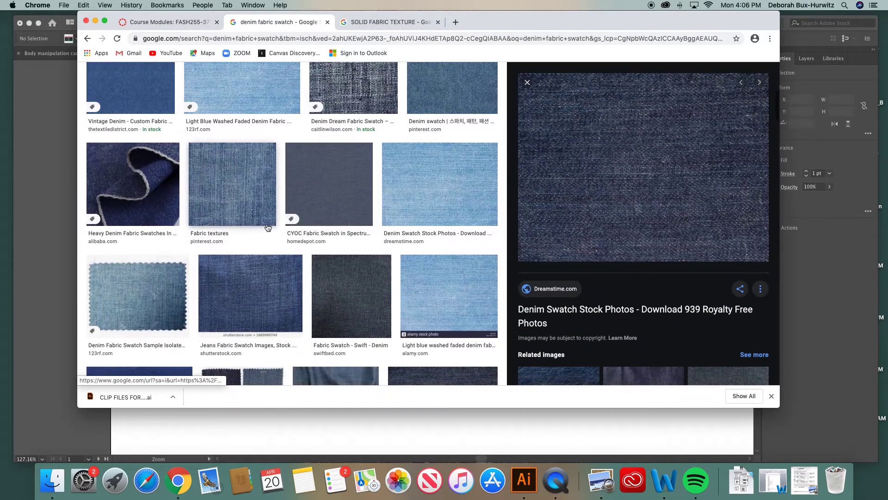
scroll(273, 257, up, 2)
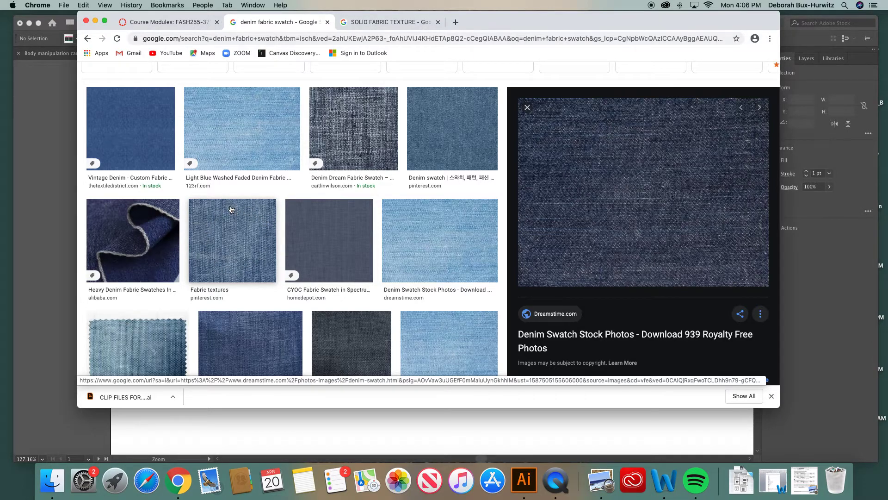
scroll(232, 208, down, 5)
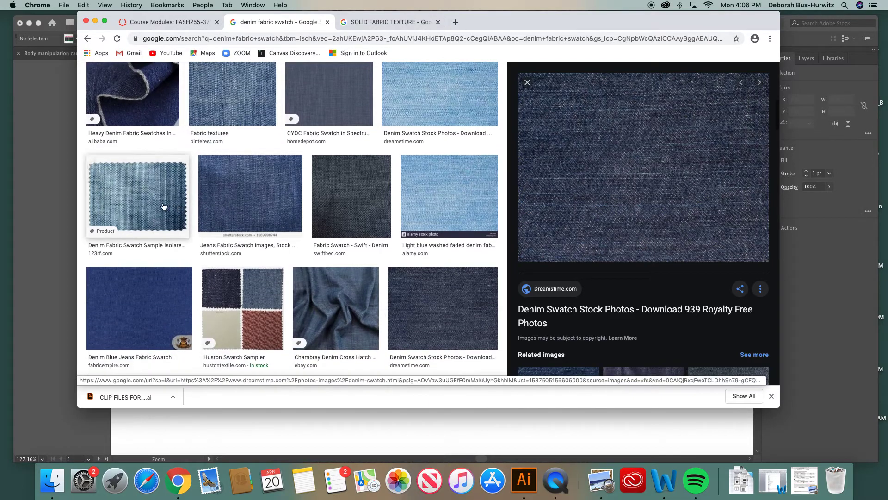
click(164, 206)
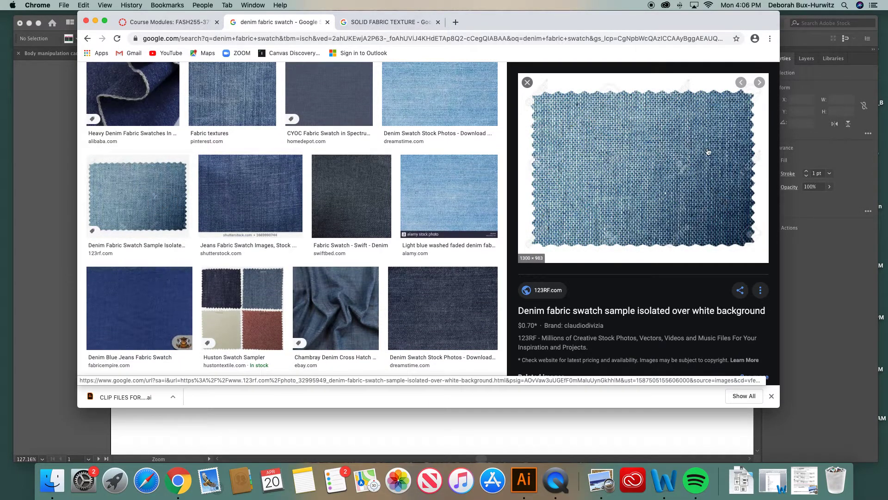
scroll(310, 171, down, 2)
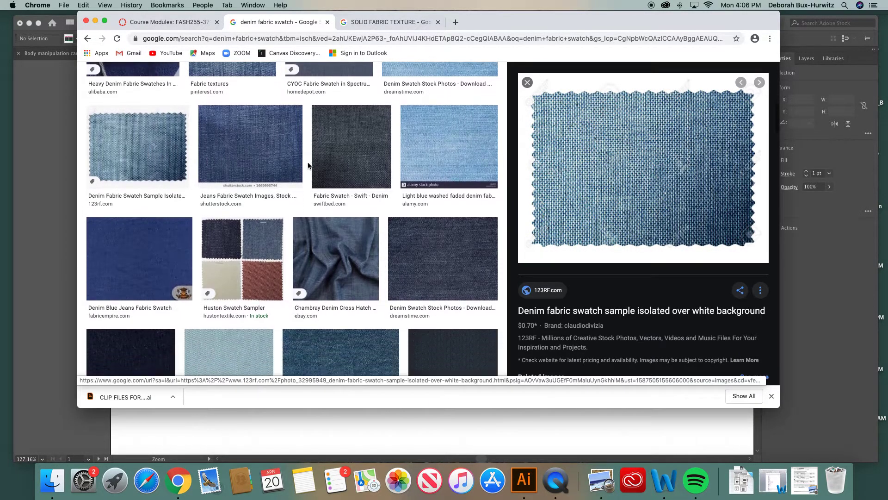
click(301, 261)
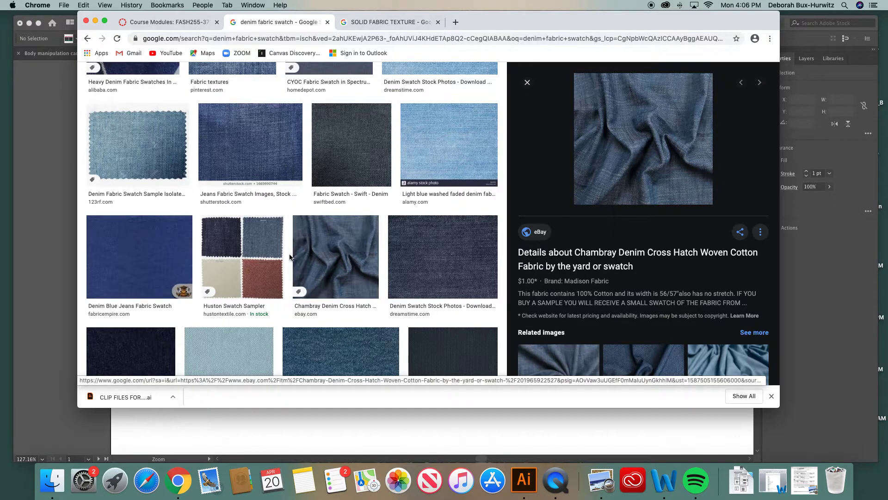
scroll(287, 256, down, 10)
click(260, 254)
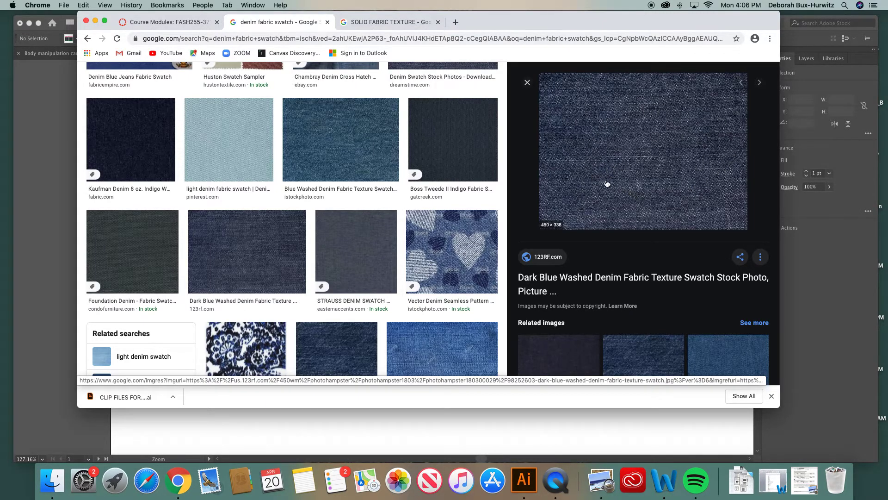
click(463, 248)
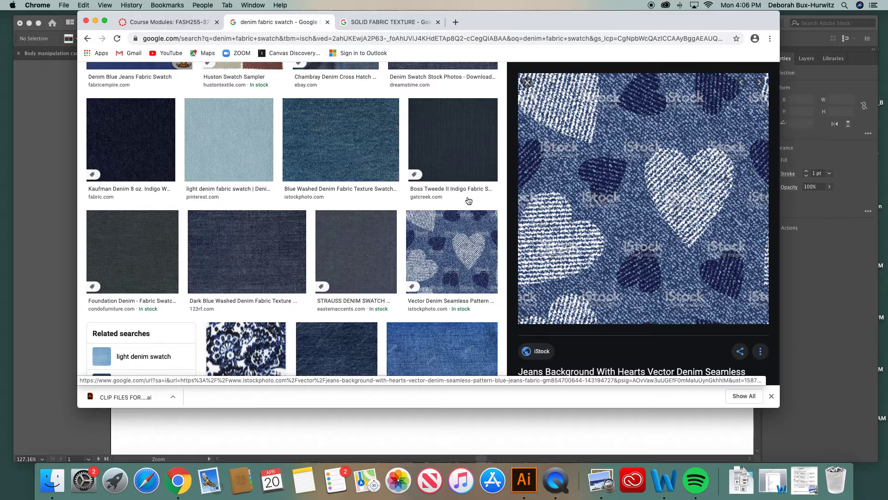
Open the Dark Blue Washed Denim Fabric Texture Swatch preview from 123RF and copy its image.
click(277, 250)
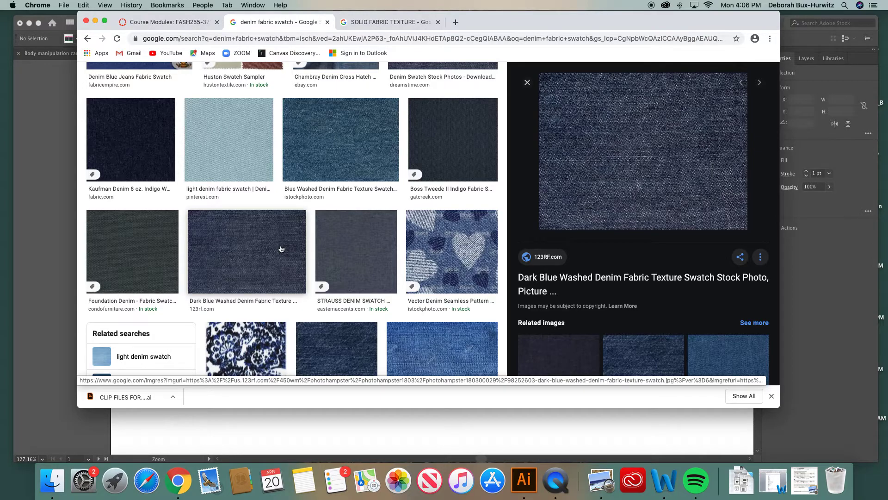
scroll(281, 249, down, 3)
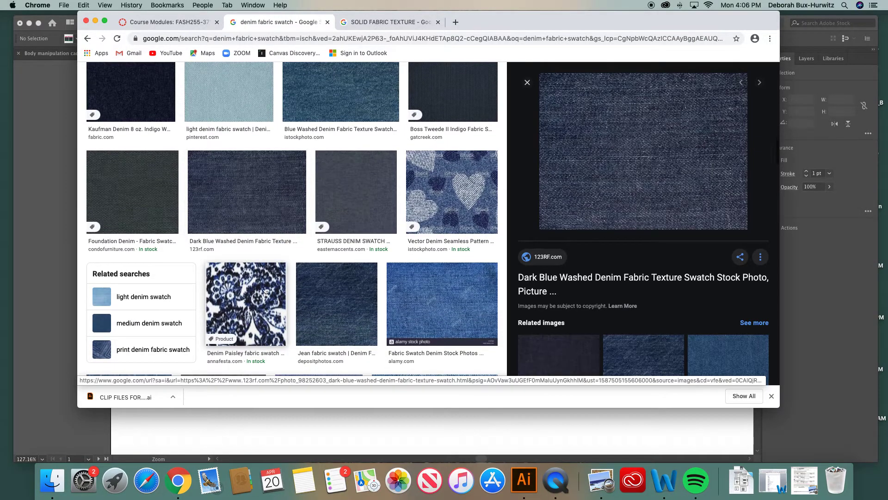
scroll(278, 194, up, 4)
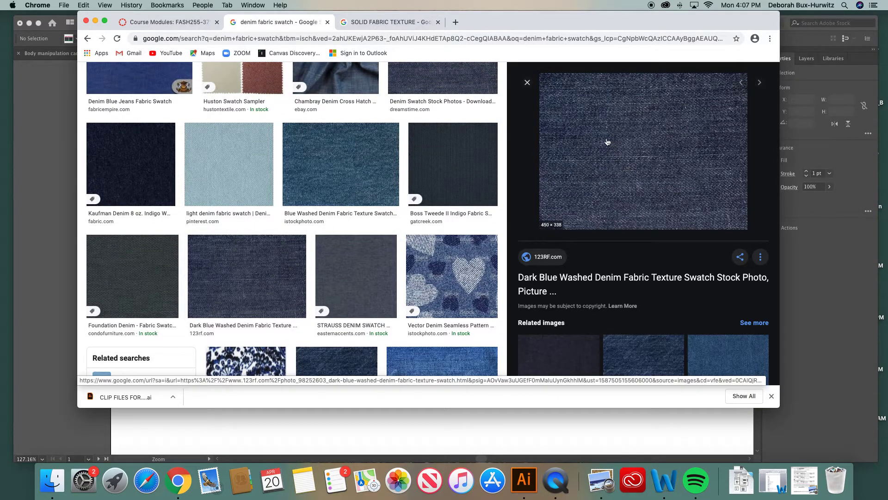
right_click(635, 175)
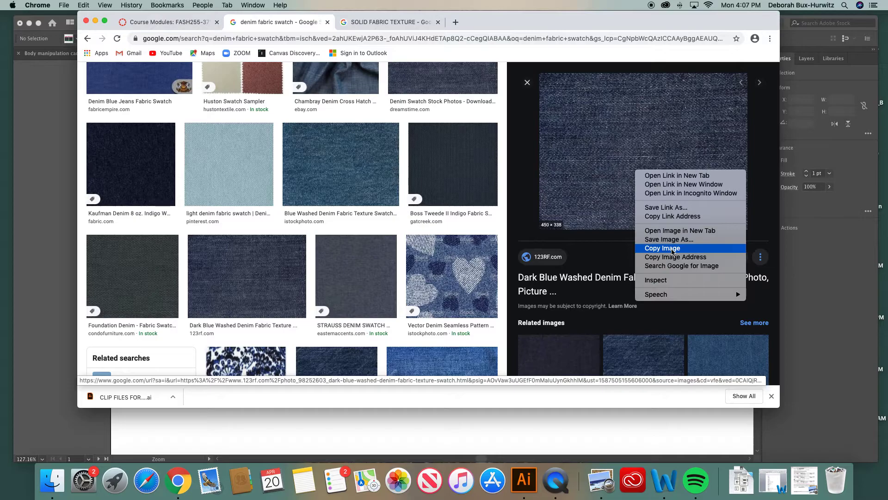
click(672, 251)
Switch to Illustrator and paste the copied denim image into the COLOR CADS document, moving it over the artboard's edge near the gray pants.
click(443, 429)
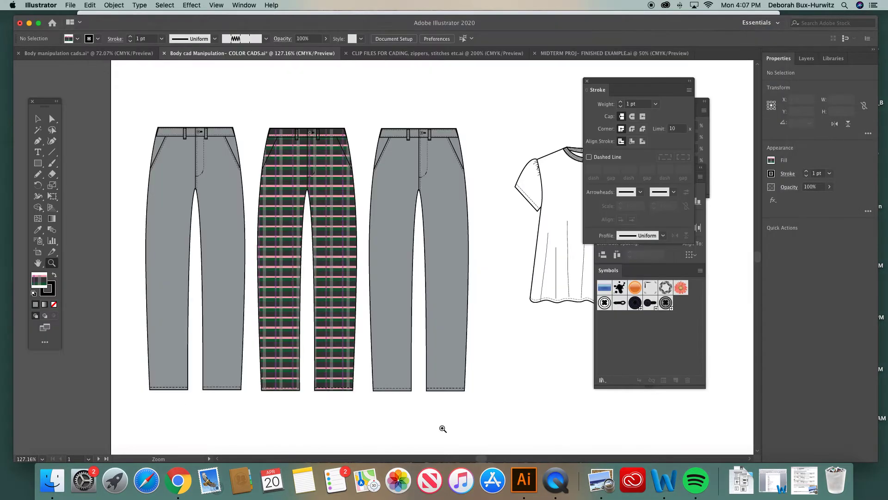
key(super+minus)
key(super+minus)
key(super+minus)
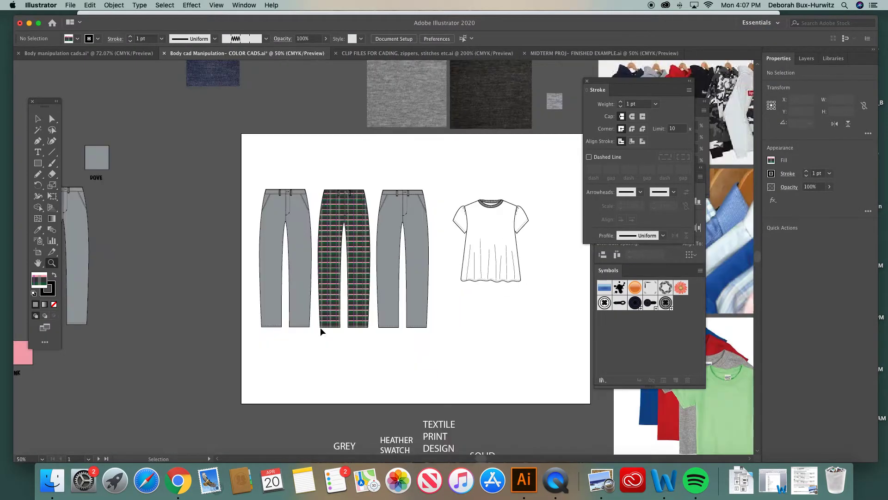
scroll(321, 329, down, 2)
scroll(321, 328, right, 2)
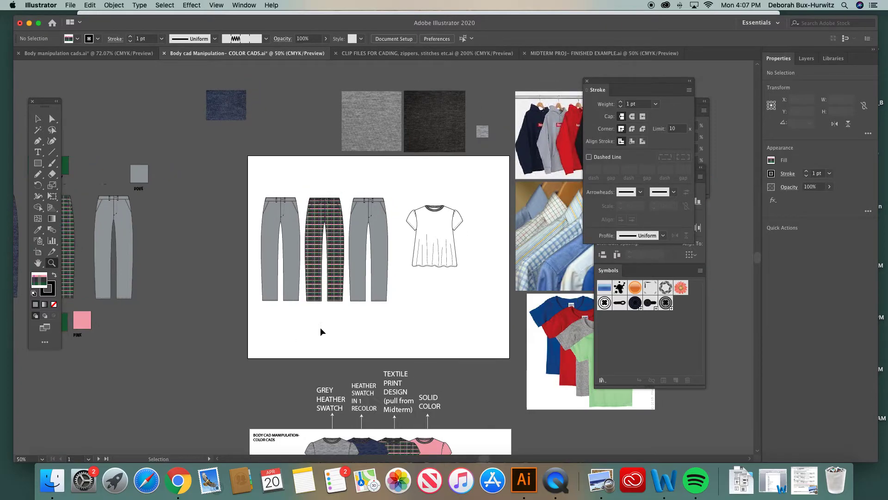
key(super+v)
click(38, 119)
drag(374, 239, 212, 285)
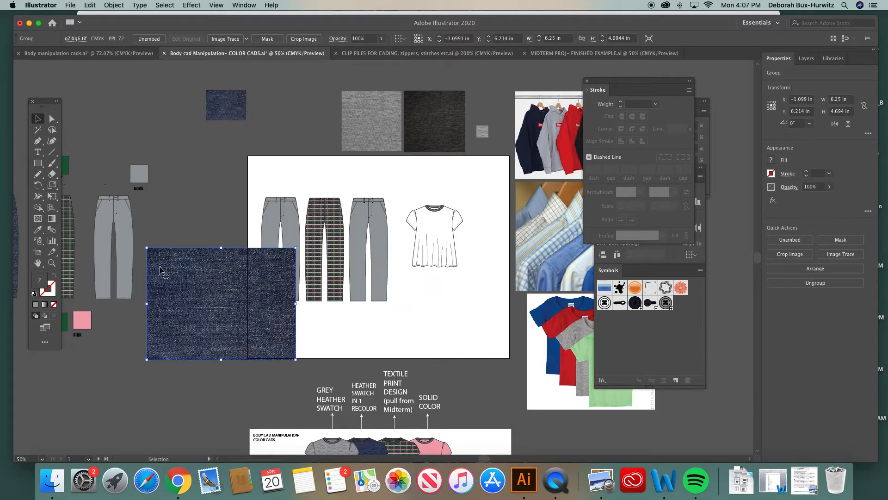
Scale the denim image down proportionally to about 2.06 by 1.55 in and move it beside the first gray pants' waist.
drag(148, 249, 246, 319)
click(52, 263)
drag(231, 168, 456, 390)
click(38, 119)
drag(272, 367, 198, 141)
Shrink the denim image further to about 0.93 by 0.70 in, place it close to the first gray pants and deselect it.
click(52, 262)
drag(120, 93, 384, 222)
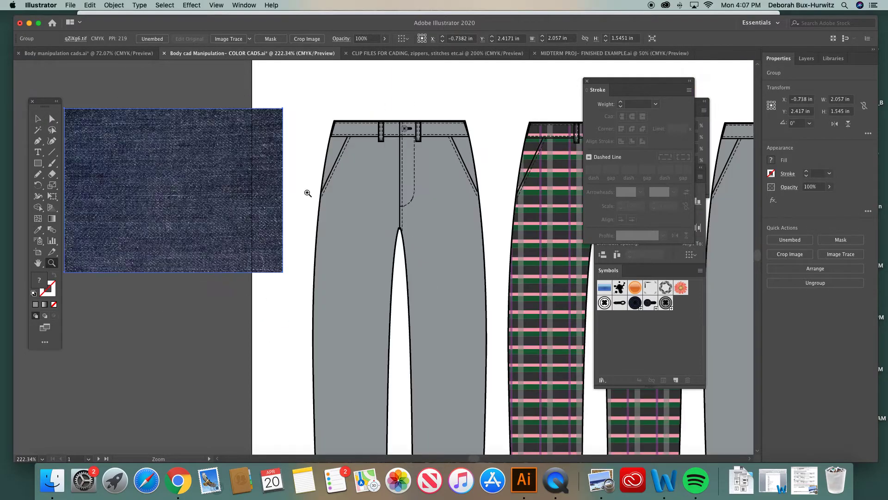
click(38, 119)
drag(64, 108, 184, 197)
drag(258, 230, 294, 190)
click(53, 264)
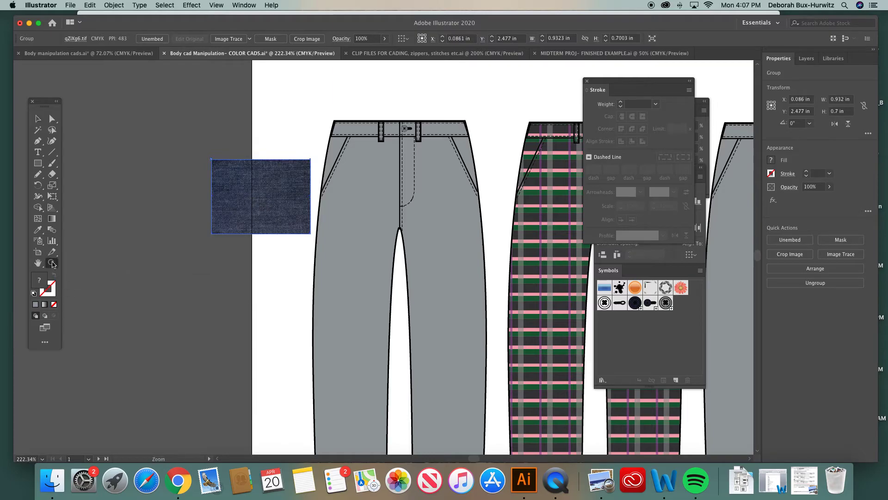
click(423, 277)
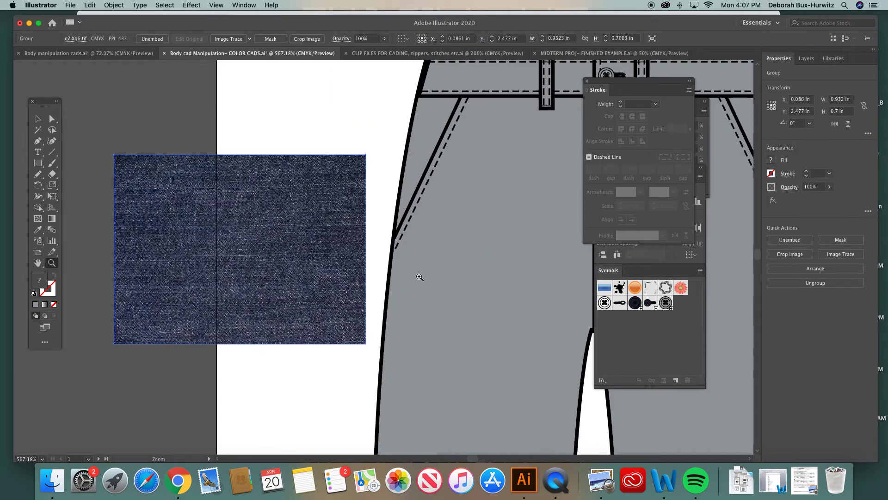
click(38, 118)
click(186, 116)
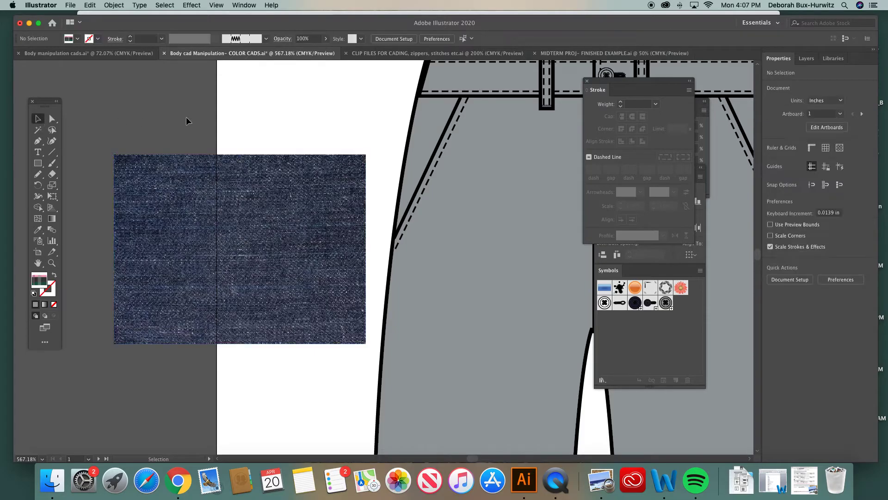
Switch to Chrome and browse the "SOLID FABRIC TEXTURE" shopping results for flat fabric textures, previewing the 4C22 100% Linen fabric MIX NATURAL.
click(283, 14)
click(390, 22)
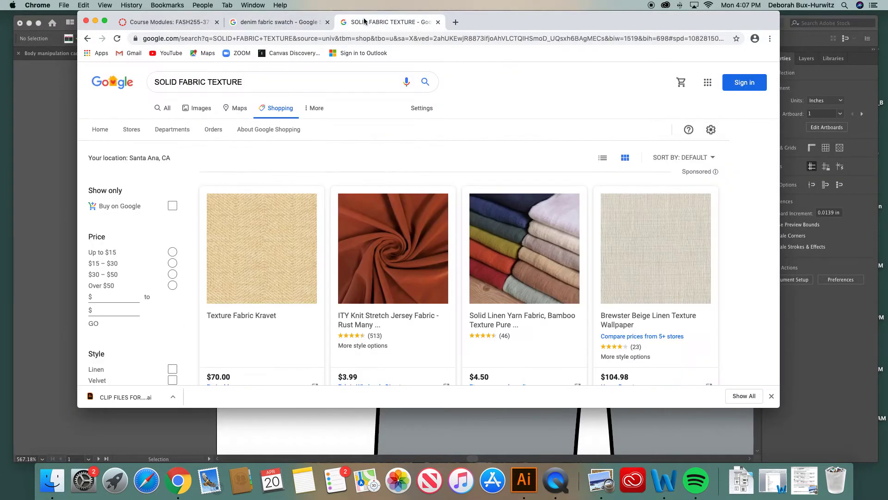
scroll(318, 198, down, 2)
scroll(317, 198, down, 2)
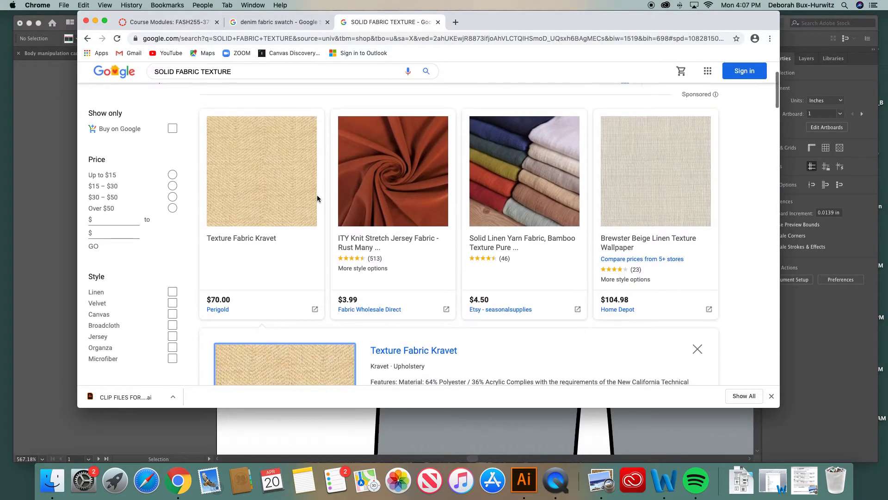
scroll(319, 316, down, 5)
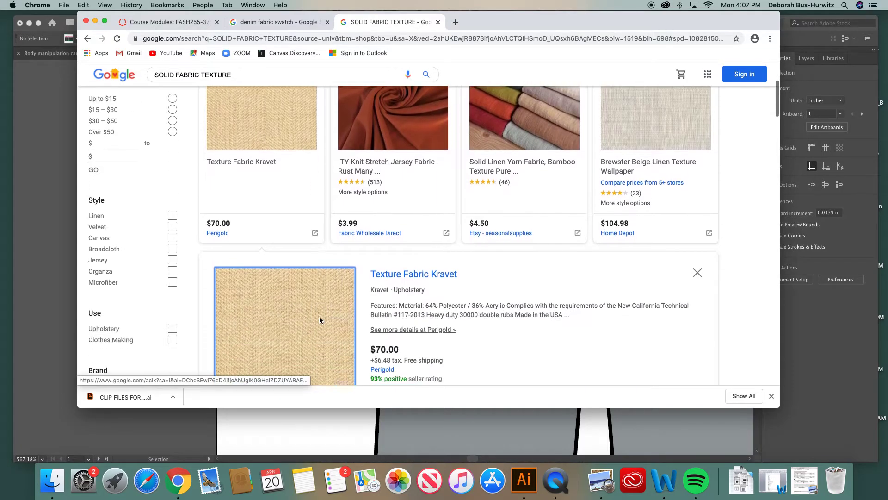
scroll(296, 285, up, 8)
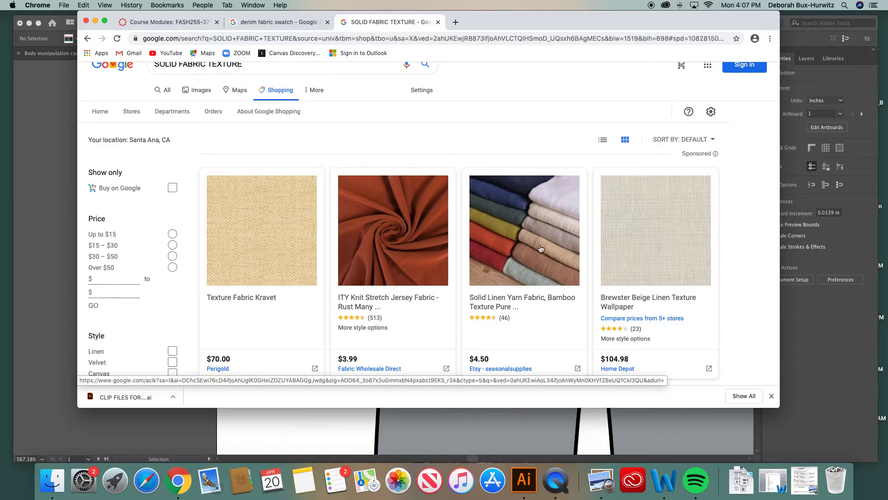
scroll(331, 278, down, 18)
scroll(331, 276, down, 12)
click(281, 237)
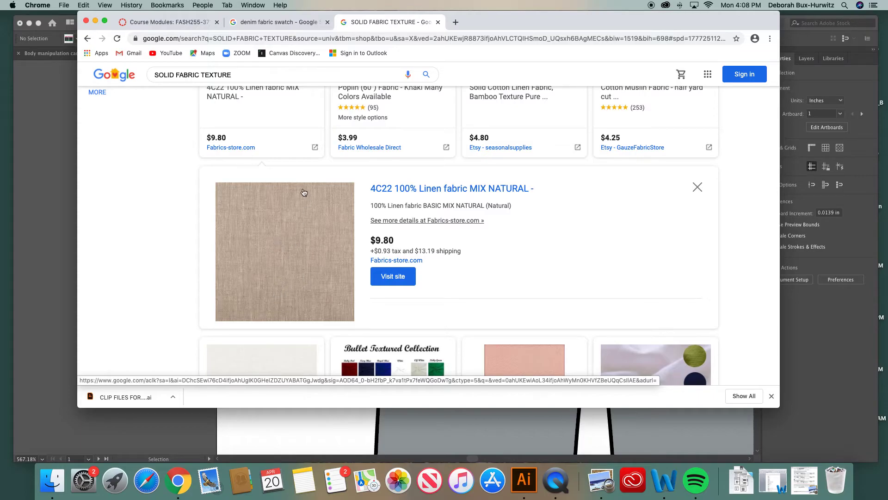
scroll(528, 267, down, 12)
scroll(530, 270, down, 2)
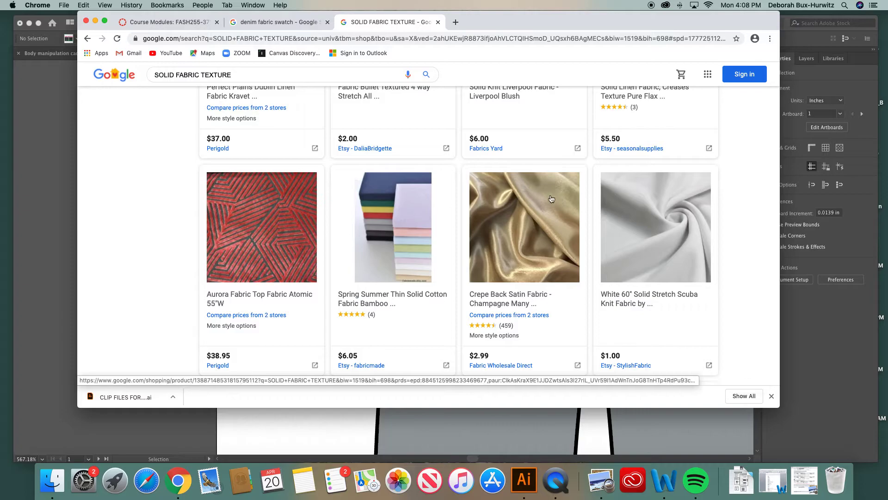
scroll(509, 229, down, 8)
Open the Kennewick Solid Textures Fabric preview and copy its image.
click(519, 238)
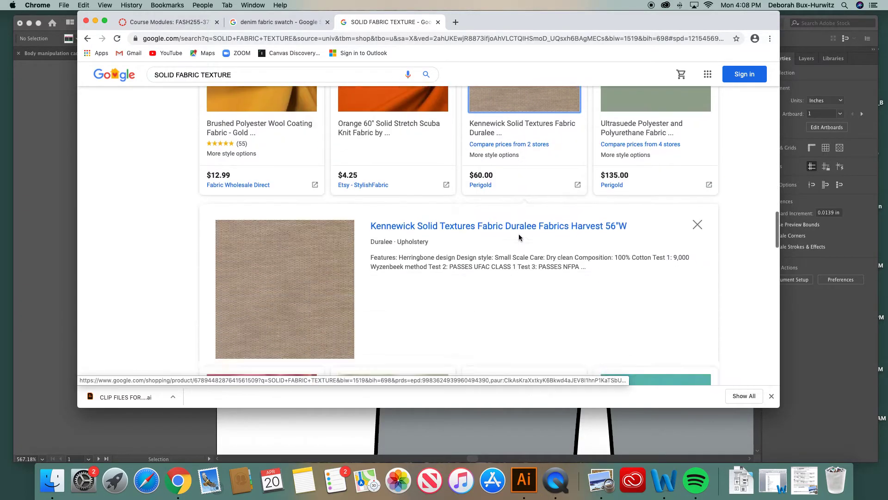
right_click(290, 296)
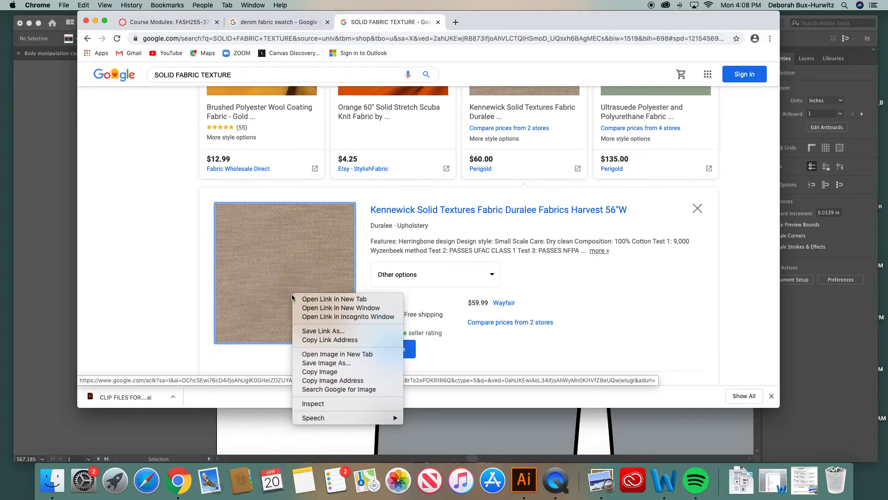
click(318, 373)
Switch back to Illustrator and display the Swatches with all three pants in view.
click(56, 176)
key(super+minus)
key(super+minus)
key(super+minus)
key(super+minus)
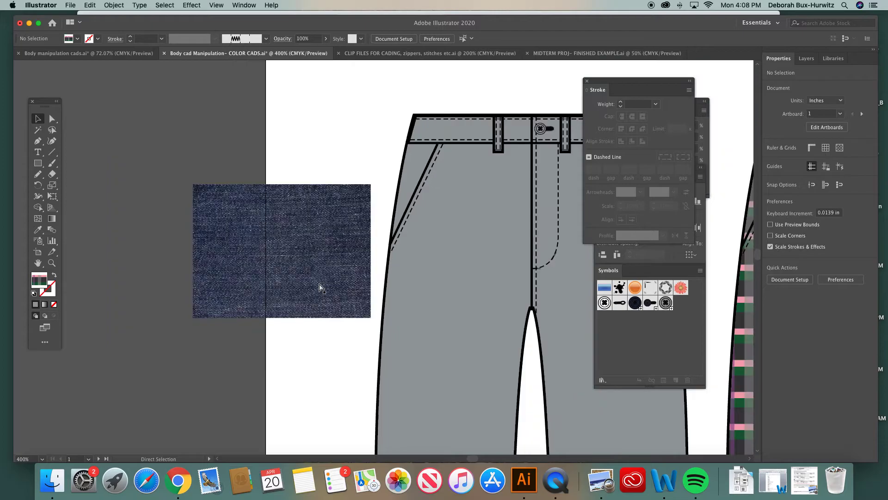
scroll(401, 280, right, 8)
scroll(401, 279, down, 2)
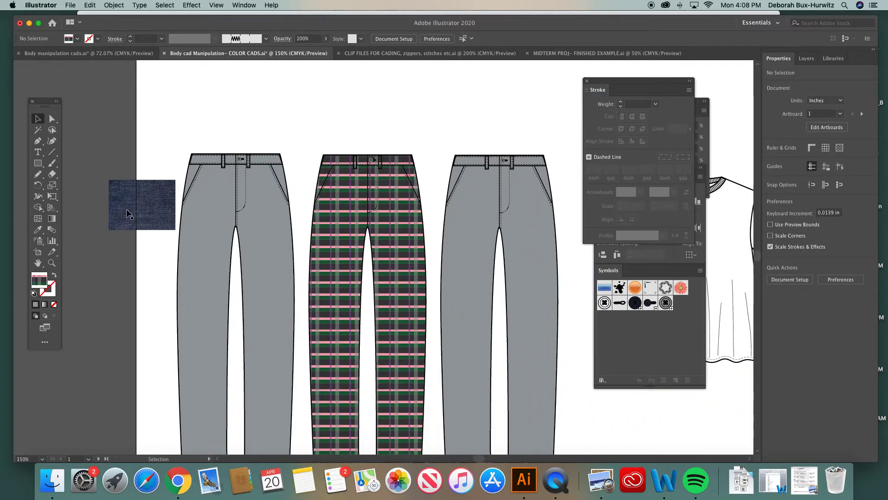
drag(607, 82, 524, 69)
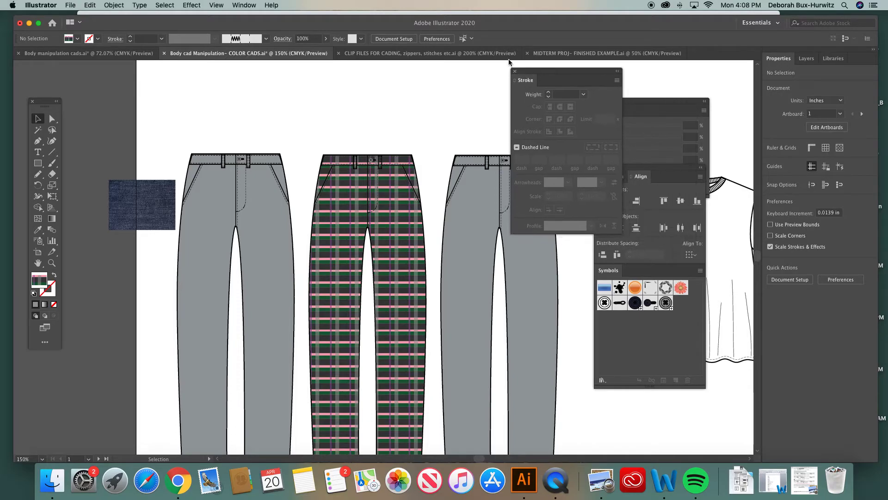
click(244, 5)
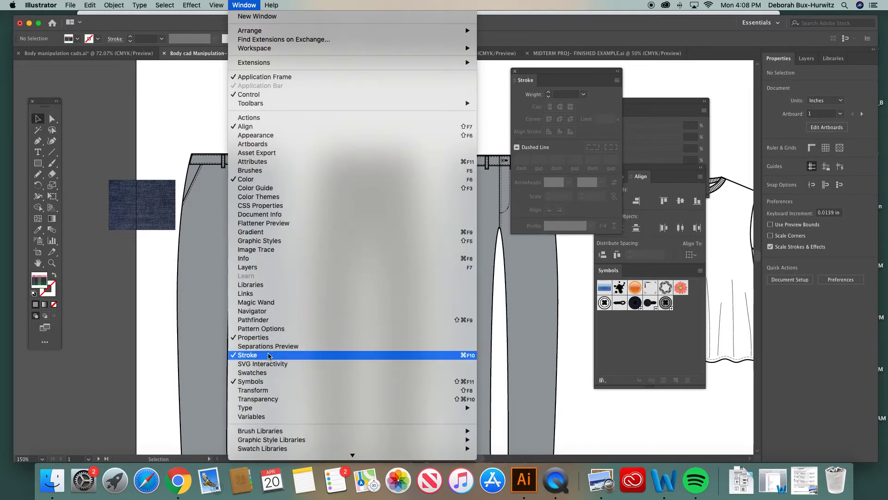
click(269, 376)
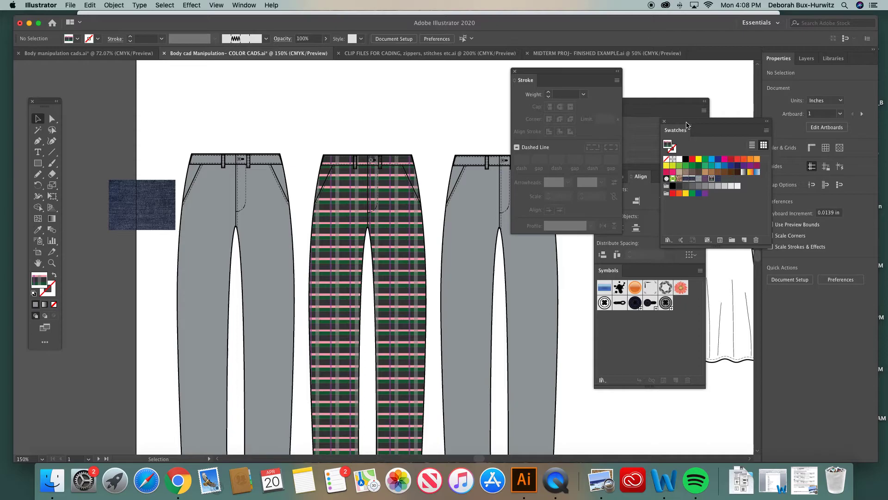
Close the Stroke, Color, Align and Symbols panels and move the Swatches over the third pants.
drag(689, 125, 578, 198)
click(515, 71)
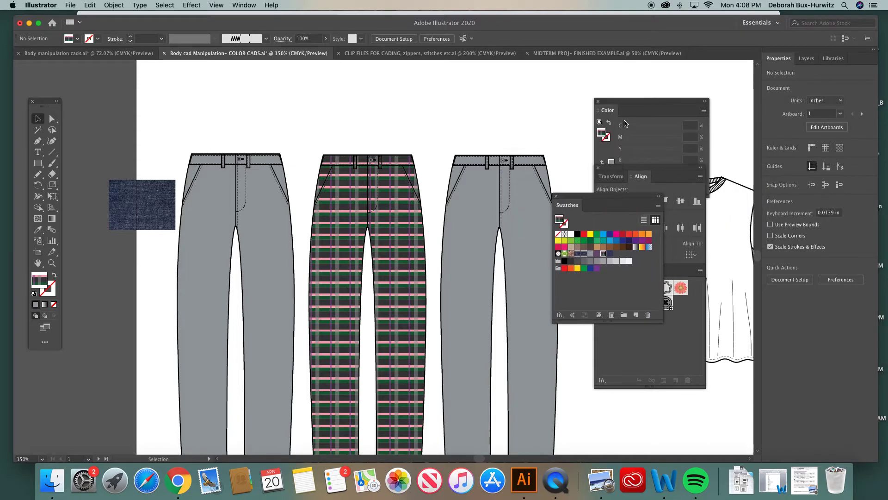
click(597, 101)
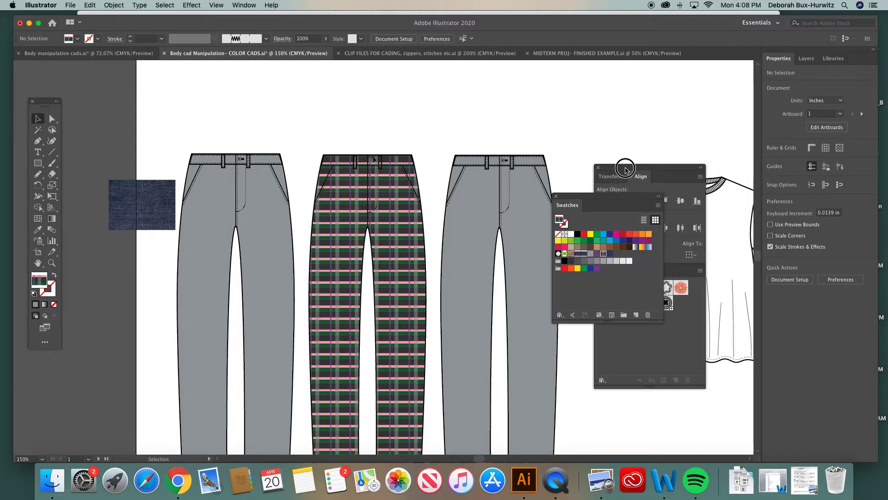
drag(626, 171, 682, 156)
click(655, 153)
drag(591, 196, 456, 125)
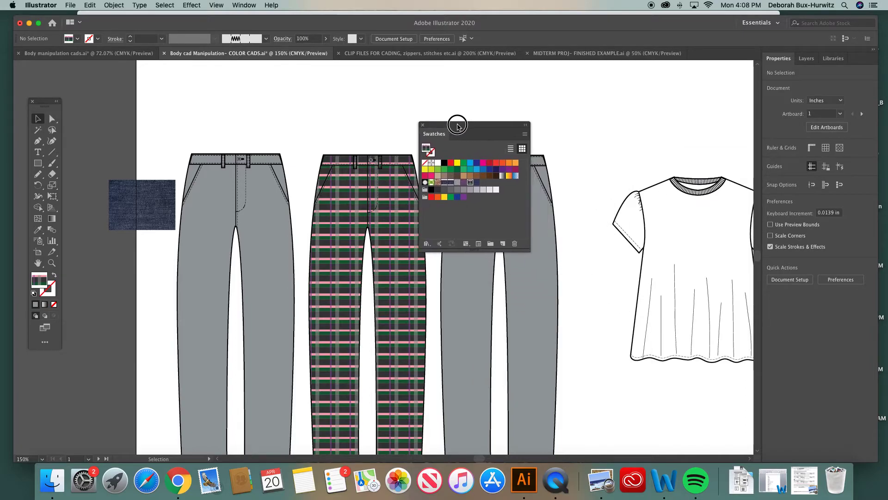
Add the scaled denim image to the Swatches as a pattern and move the original image away from the pants.
click(149, 202)
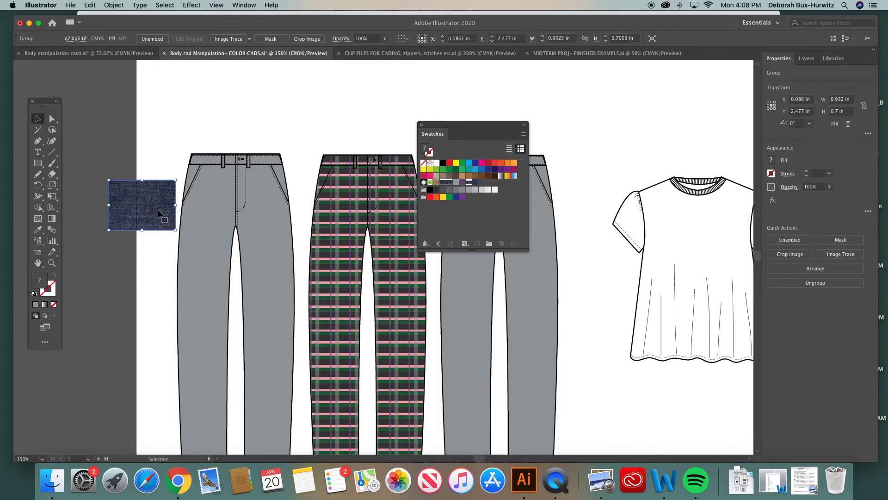
drag(139, 213, 479, 198)
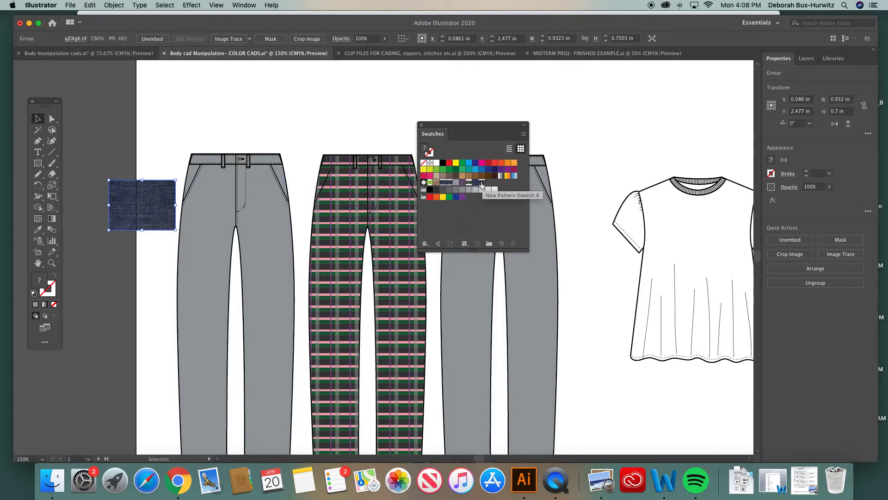
drag(171, 204, 142, 183)
Fill the body of the first gray pants in the row with the new denim pattern swatch.
scroll(249, 220, down, 3)
scroll(249, 220, right, 1)
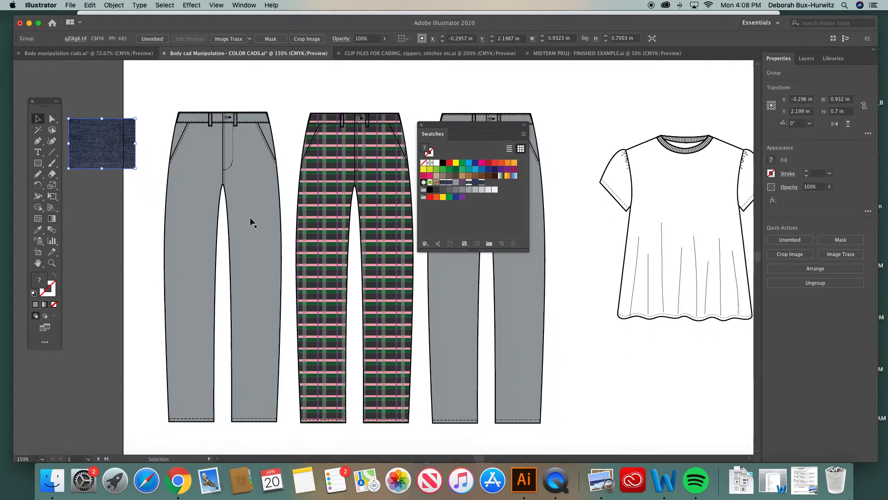
scroll(250, 219, down, 1)
click(52, 119)
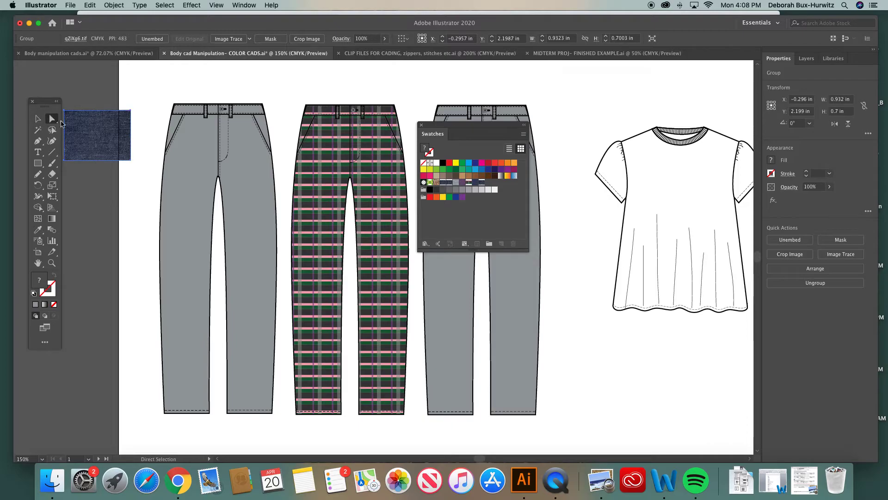
click(194, 174)
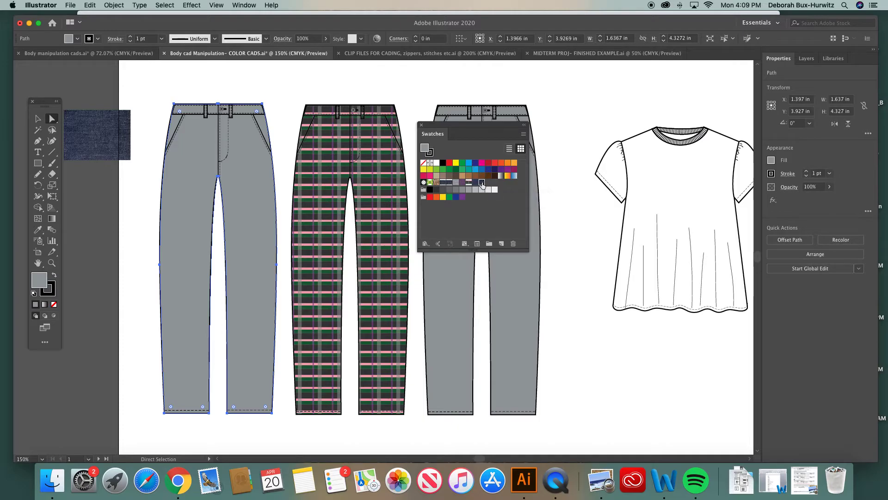
click(482, 183)
Fill both belt loops of the first pants with the new denim pattern swatch.
click(52, 263)
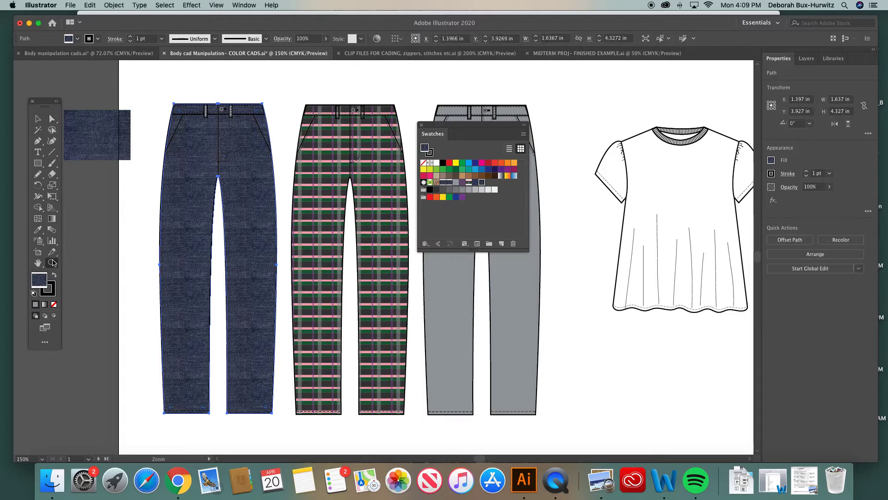
drag(151, 83, 373, 236)
scroll(317, 200, up, 3)
drag(190, 96, 371, 215)
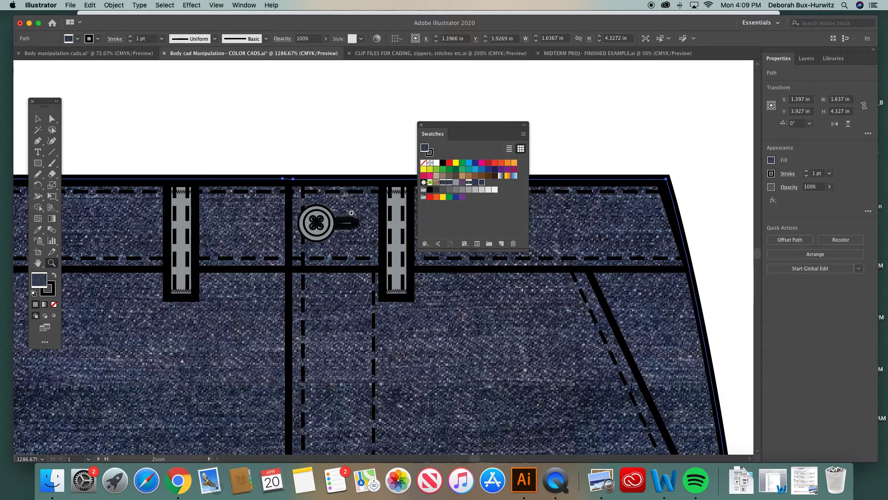
drag(437, 127, 507, 127)
click(52, 118)
click(218, 135)
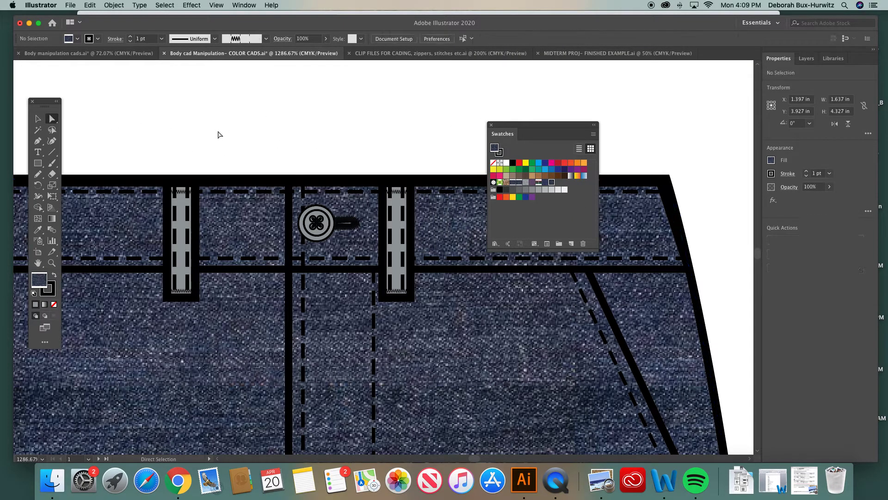
click(183, 211)
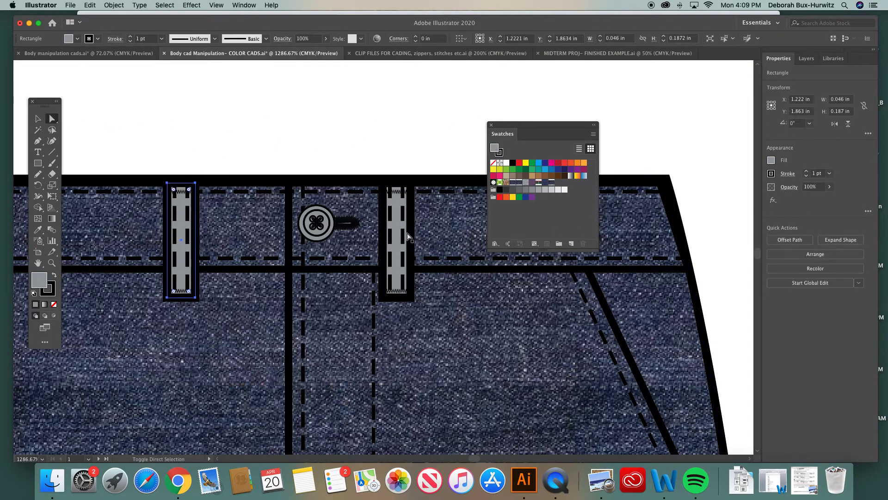
click(390, 160)
click(410, 198)
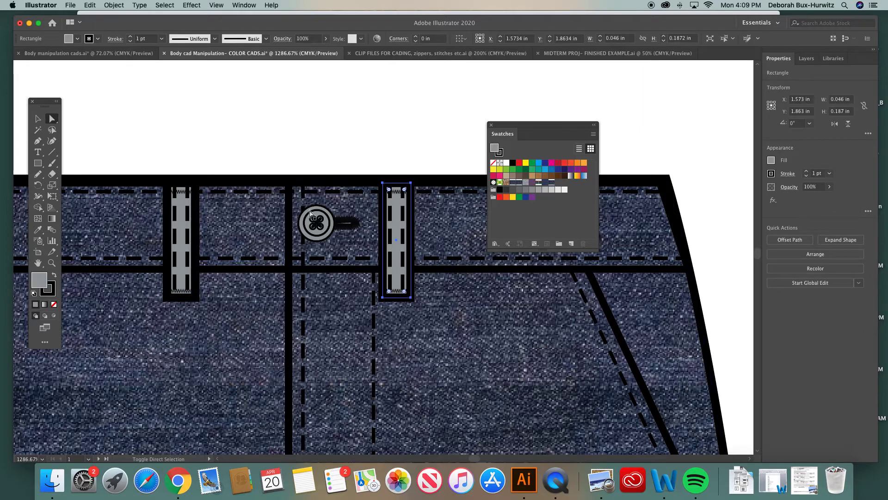
shift+click(195, 216)
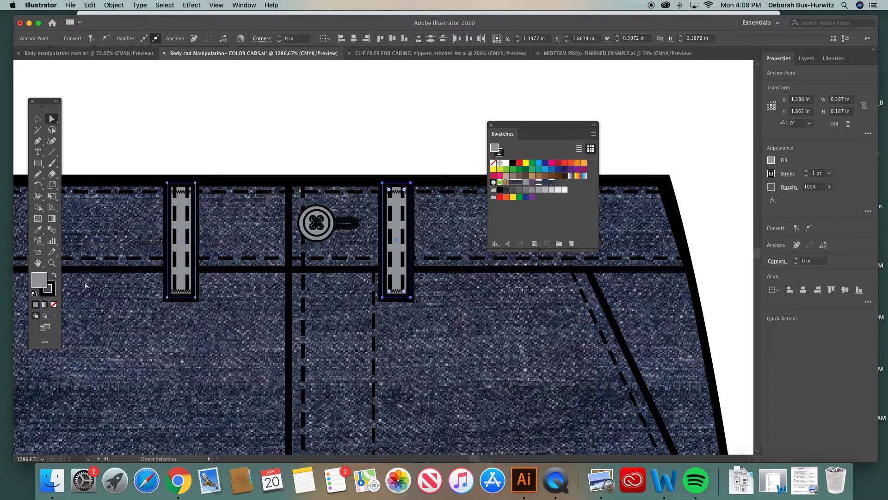
click(552, 185)
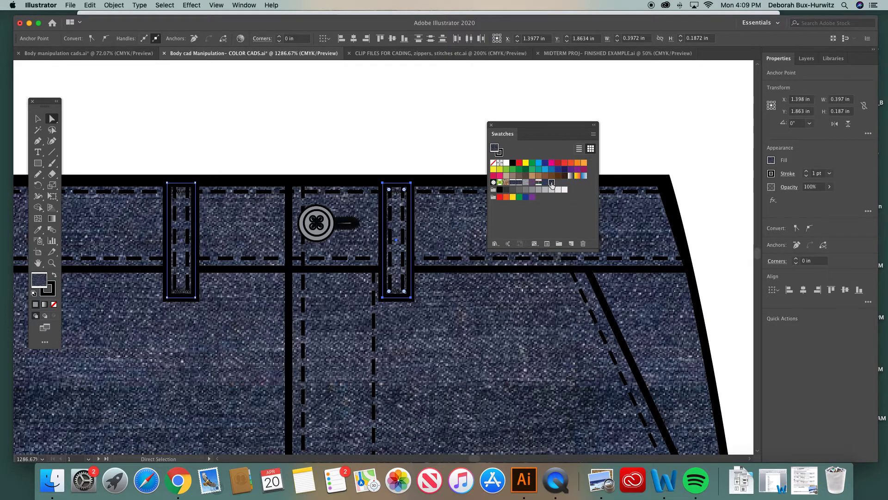
click(367, 137)
Examine the denim fill and belt loops of the first pants beside the plaid and gray versions.
scroll(351, 227, right, 2)
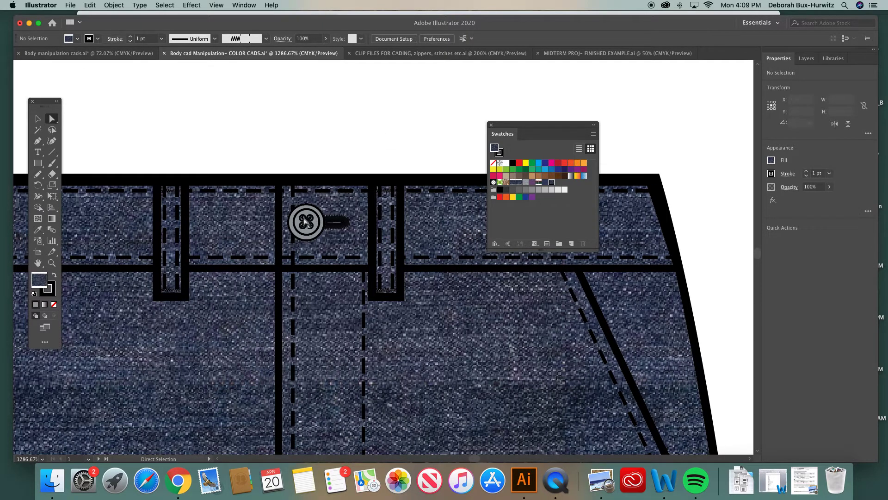
key(super+minus)
key(super+minus)
key(super+minus)
key(super+minus)
key(super+minus)
key(super+minus)
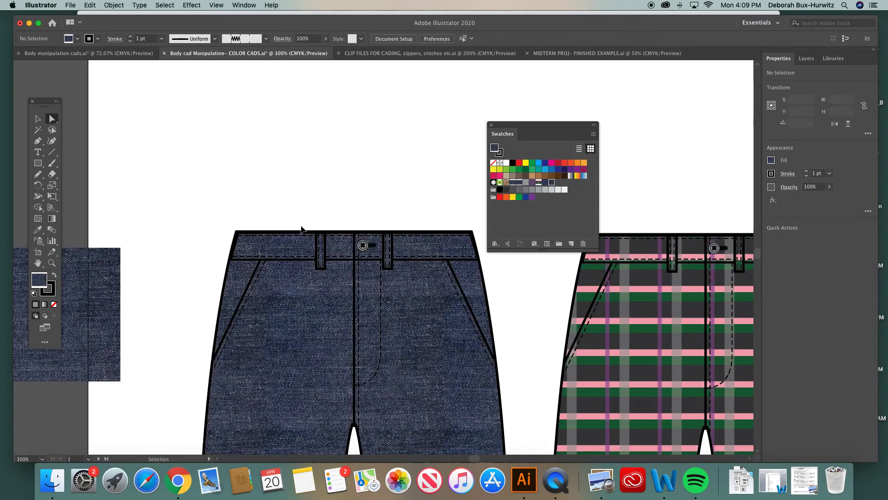
scroll(349, 234, down, 3)
scroll(349, 234, right, 5)
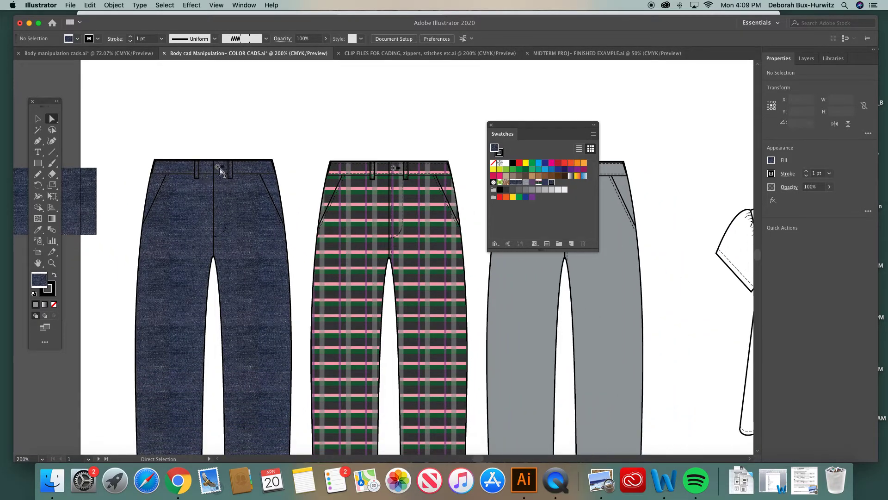
Ungroup the denim pants so the waistband button can be handled separately.
click(52, 263)
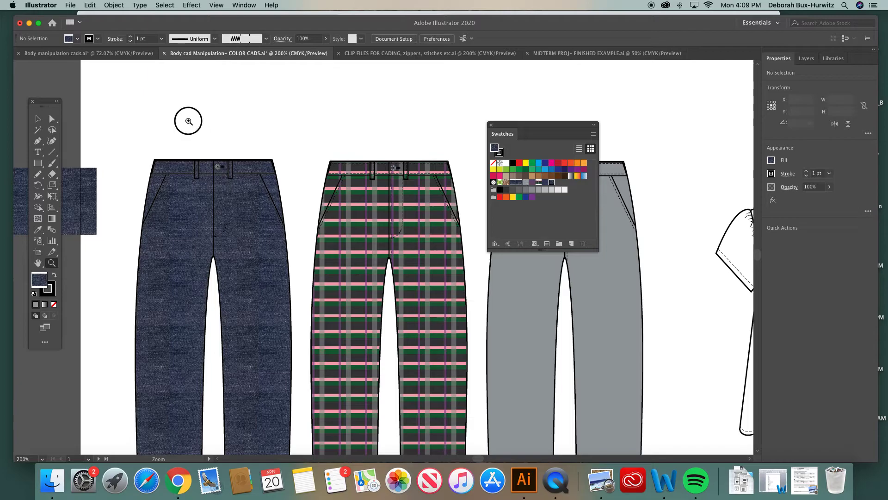
drag(189, 119, 352, 235)
key(v)
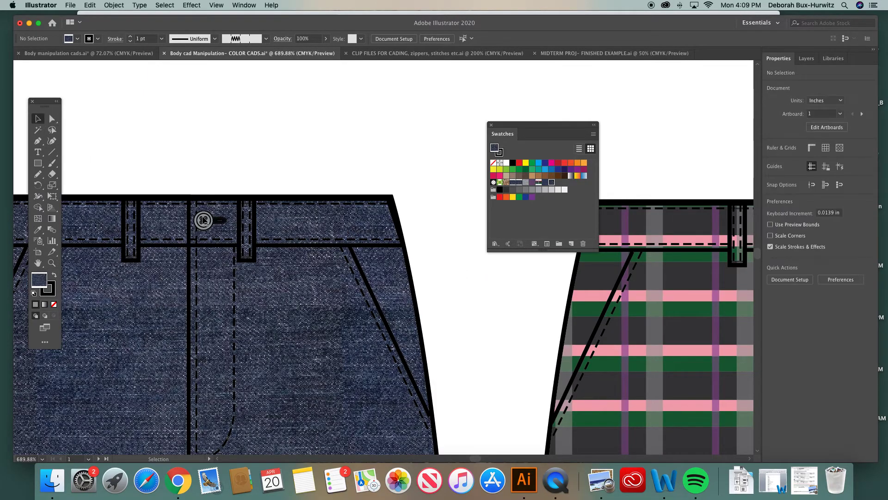
click(206, 222)
click(114, 5)
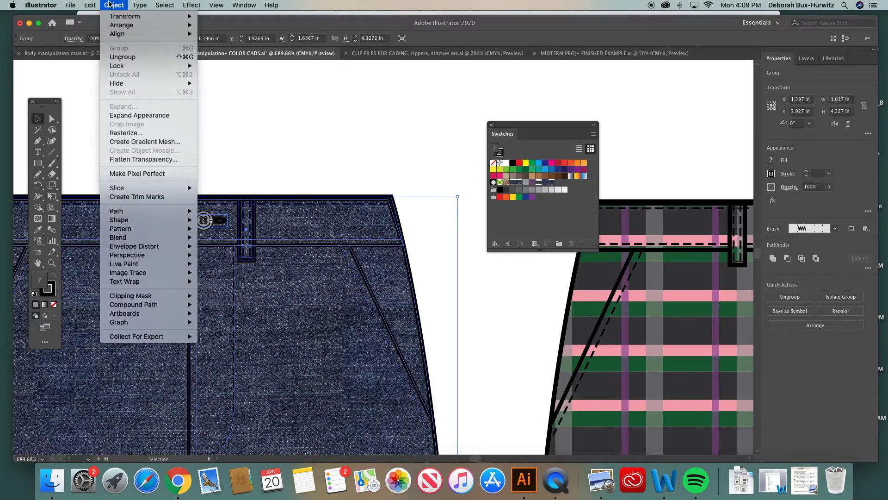
click(123, 57)
click(278, 157)
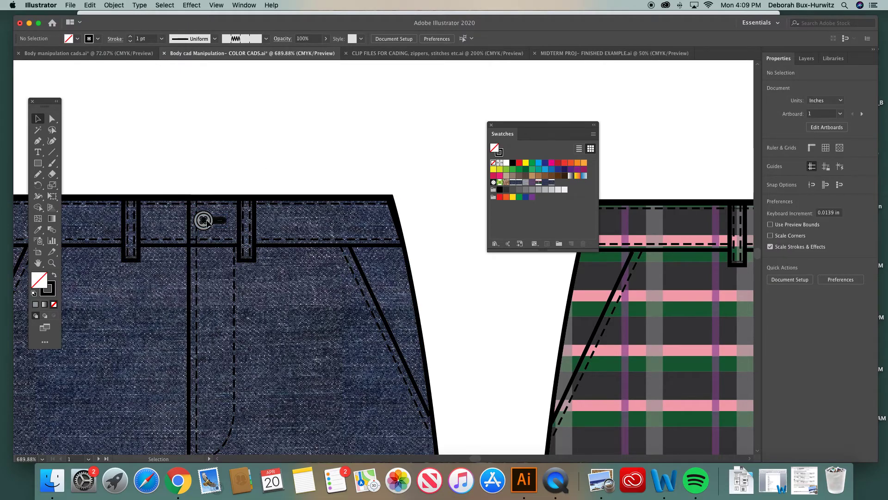
Move the button and buttonhole off the waistband onto the blank area above the denim pants.
click(206, 220)
drag(207, 220, 207, 155)
click(273, 159)
Ungroup the button from its buttonhole above the denim pants.
click(50, 260)
drag(158, 121, 382, 318)
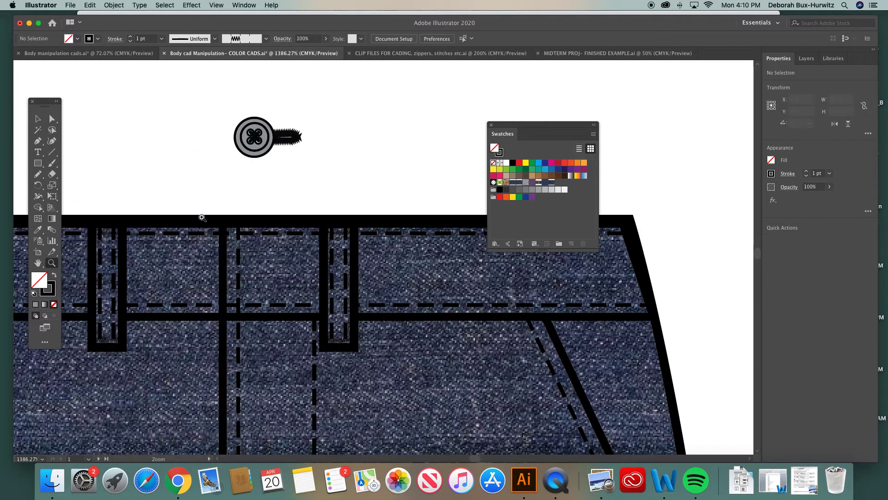
click(51, 118)
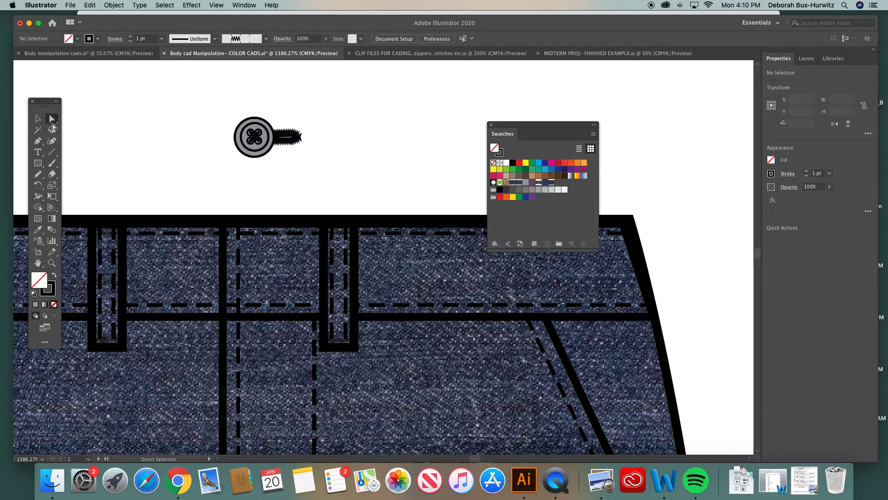
click(39, 119)
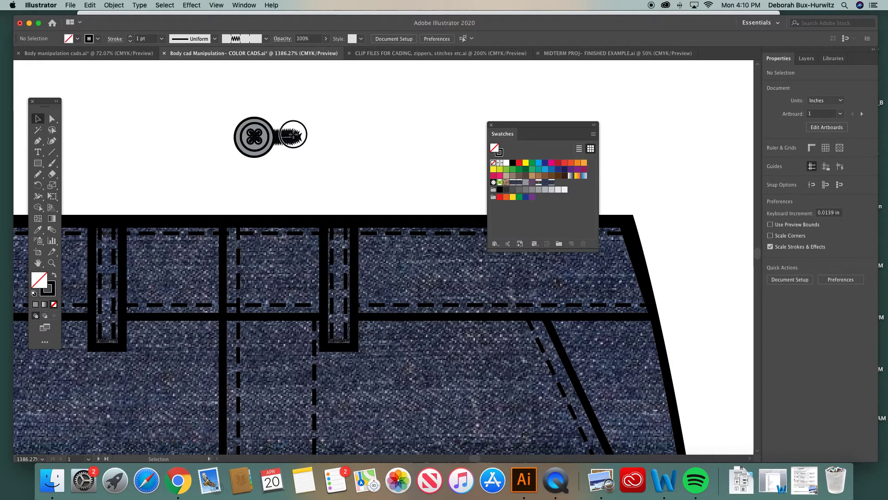
click(292, 136)
click(113, 5)
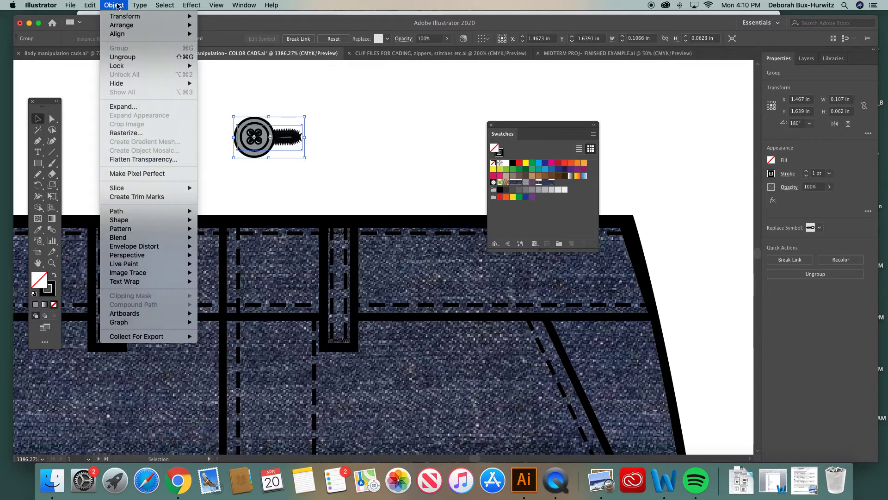
click(129, 59)
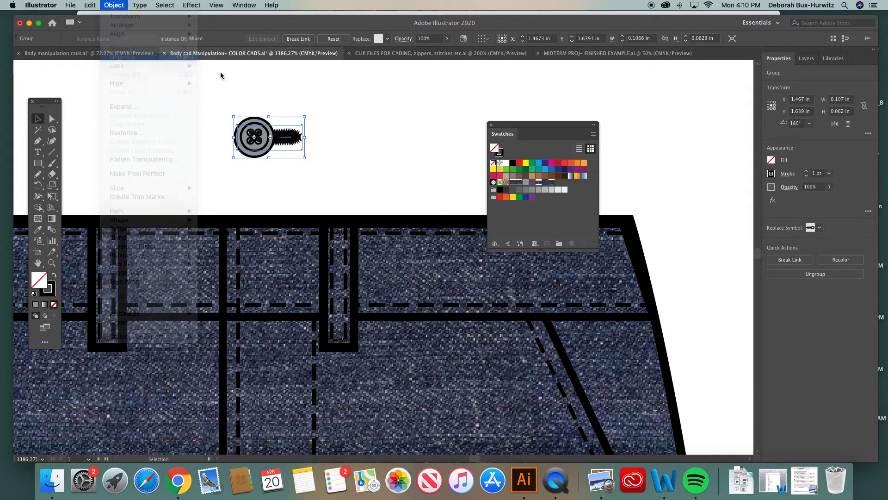
click(343, 111)
Hide the Swatches and display the Symbols close to the loose button and buttonhole.
click(247, 5)
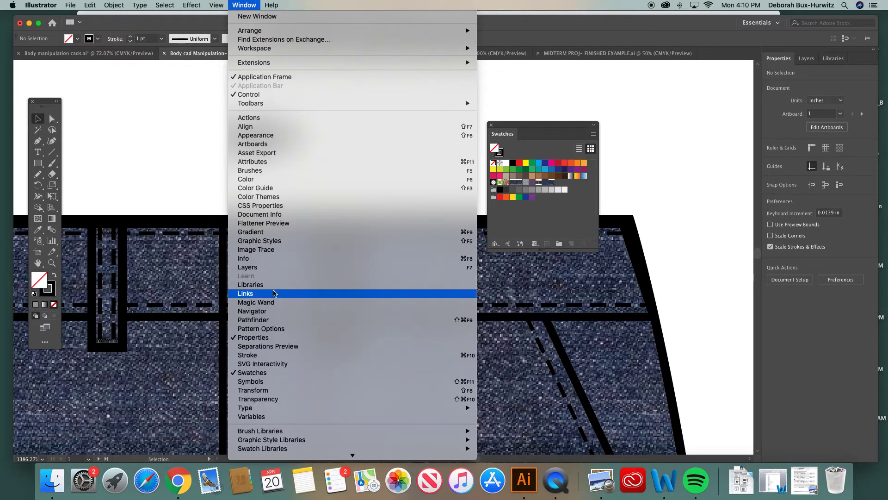
click(261, 373)
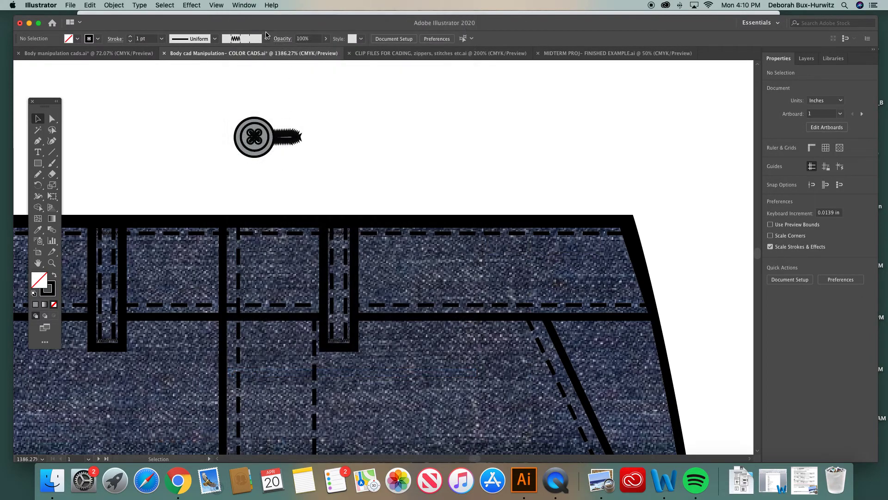
click(245, 5)
click(278, 381)
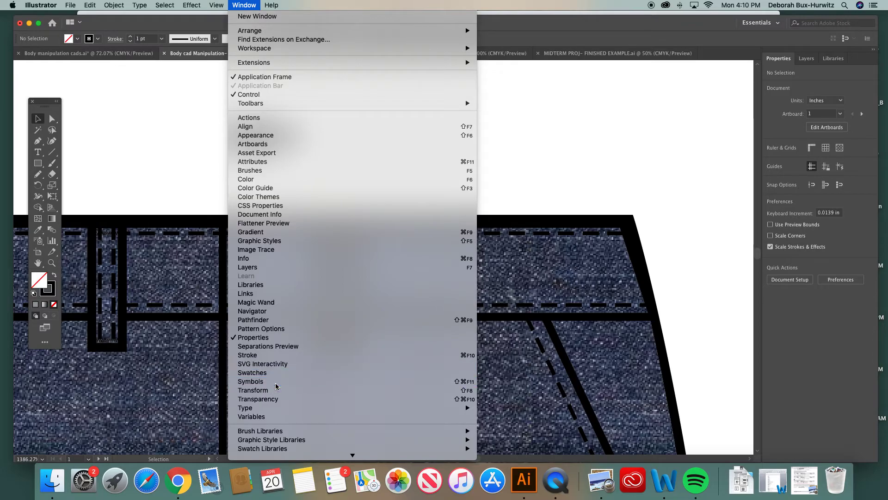
drag(666, 150, 457, 98)
Move the button away from the buttonhole and break its link to the symbol.
click(272, 145)
drag(271, 144, 190, 144)
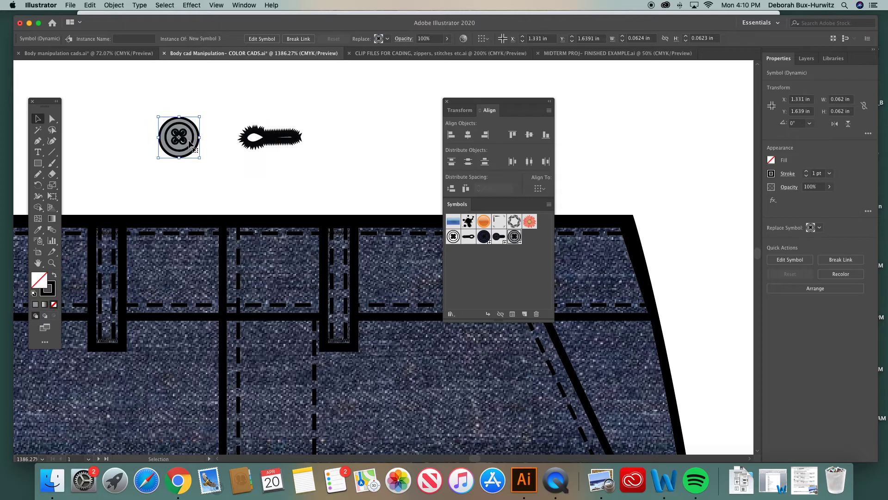
click(501, 314)
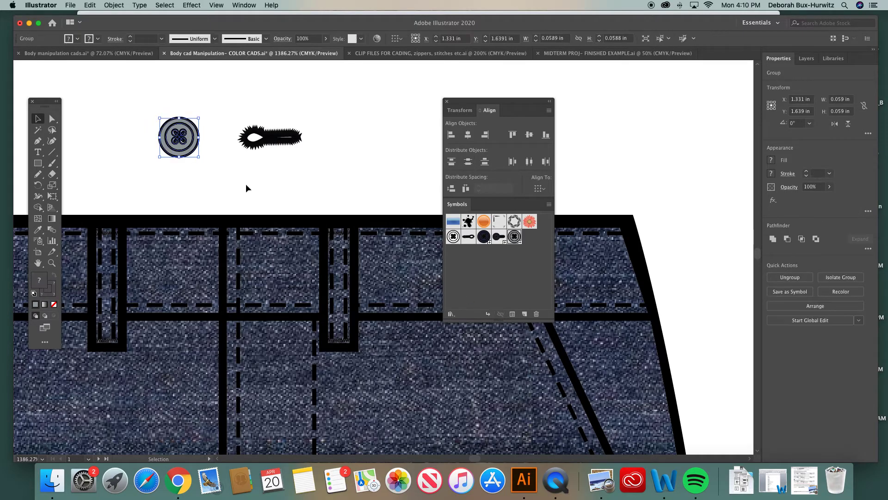
Fill the button's outer and inner circles with dark navy, hex 292F3F.
click(220, 120)
click(52, 118)
click(184, 121)
click(188, 135)
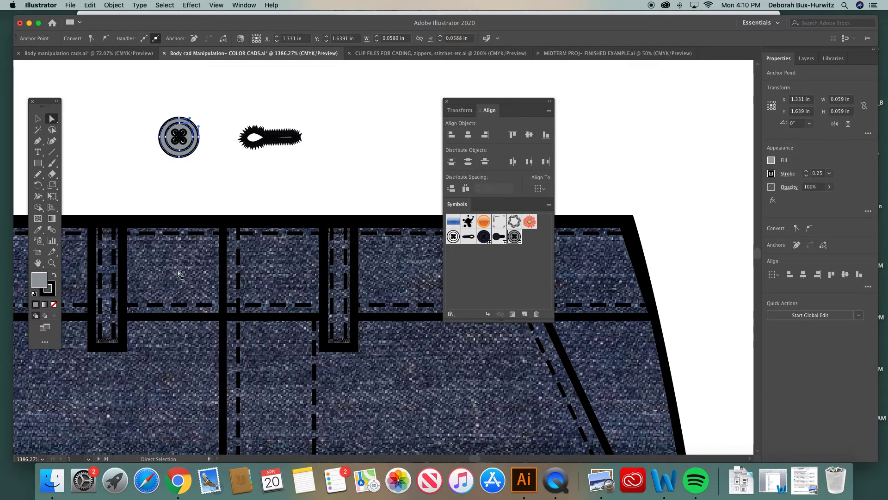
key(super+minus)
key(super+minus)
key(super+minus)
scroll(576, 349, right, 5)
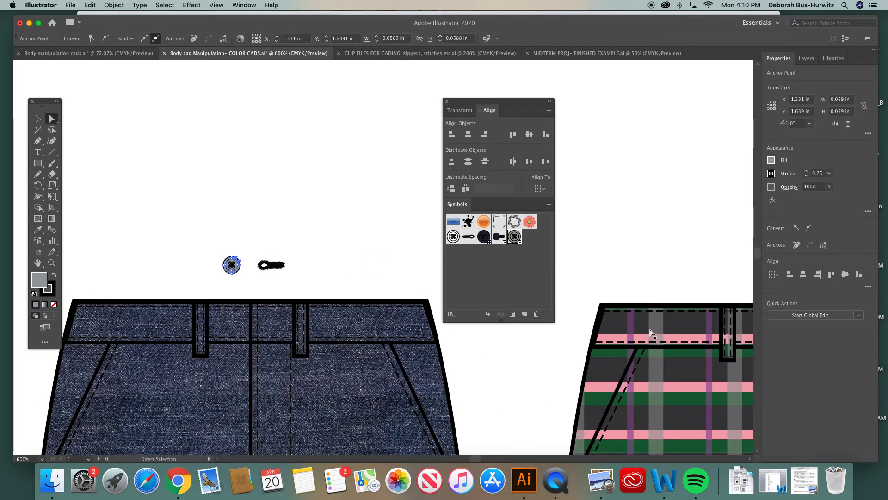
click(51, 263)
drag(190, 236, 340, 304)
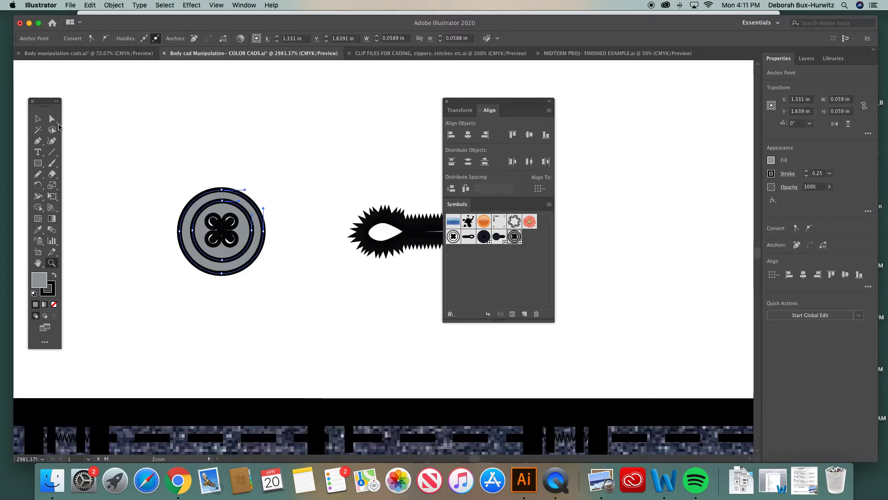
scroll(124, 277, down, 5)
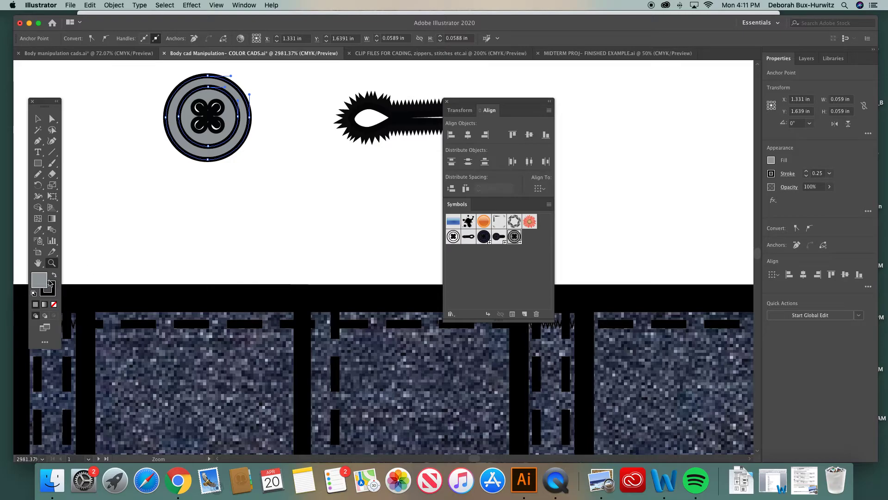
double_click(39, 281)
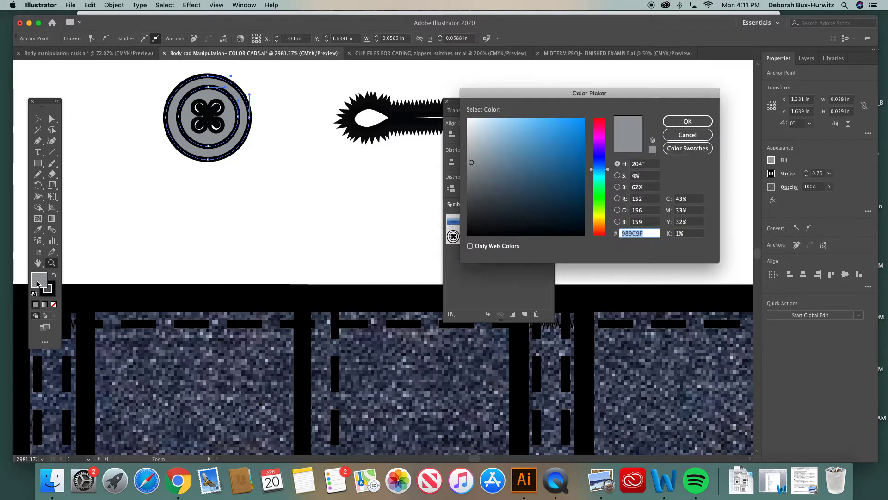
drag(521, 101, 363, 165)
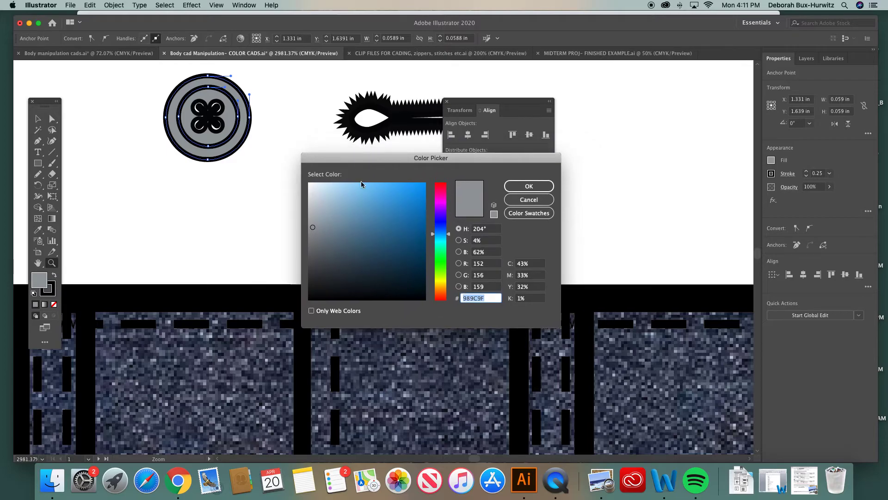
mouse_move(436, 236)
mouse_down()
mouse_move(436, 222)
mouse_move(440, 228)
mouse_up()
click(351, 280)
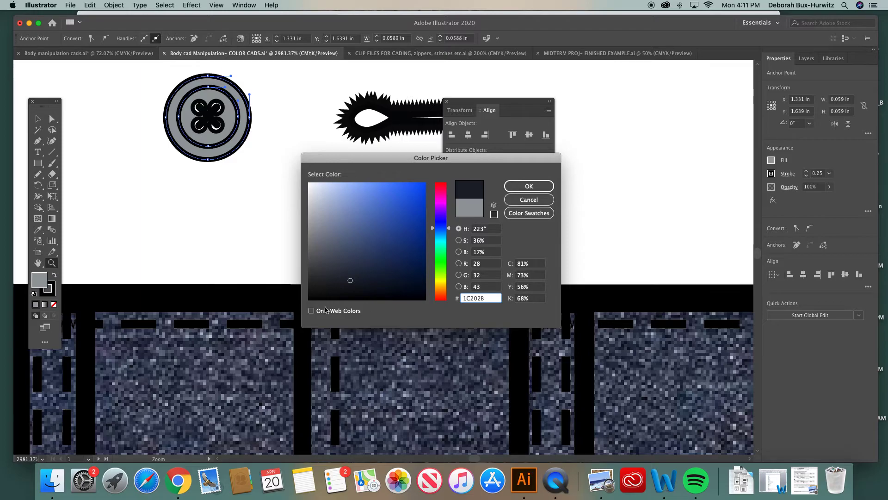
click(351, 270)
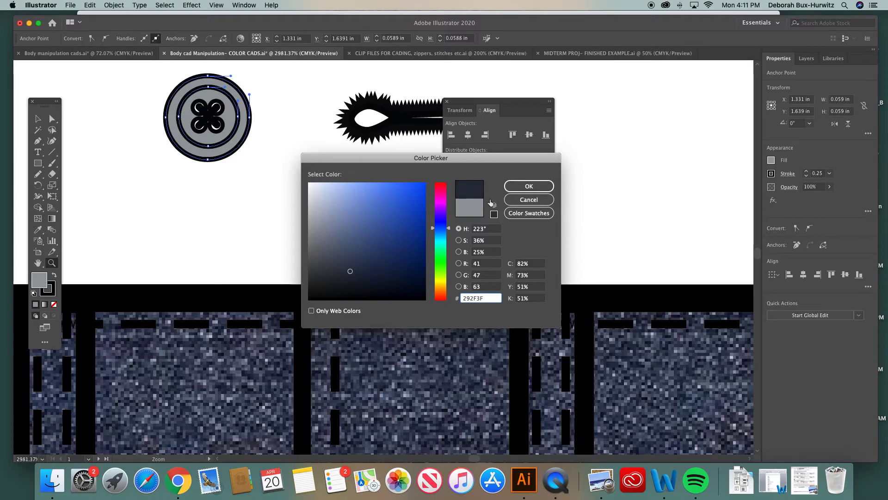
click(531, 186)
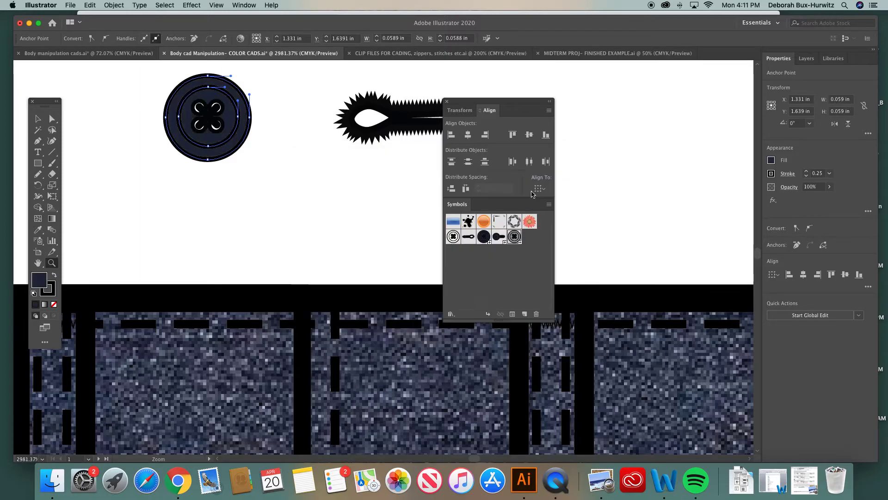
Move the whole navy button onto the denim waistband between the belt loop and the center front line.
click(38, 118)
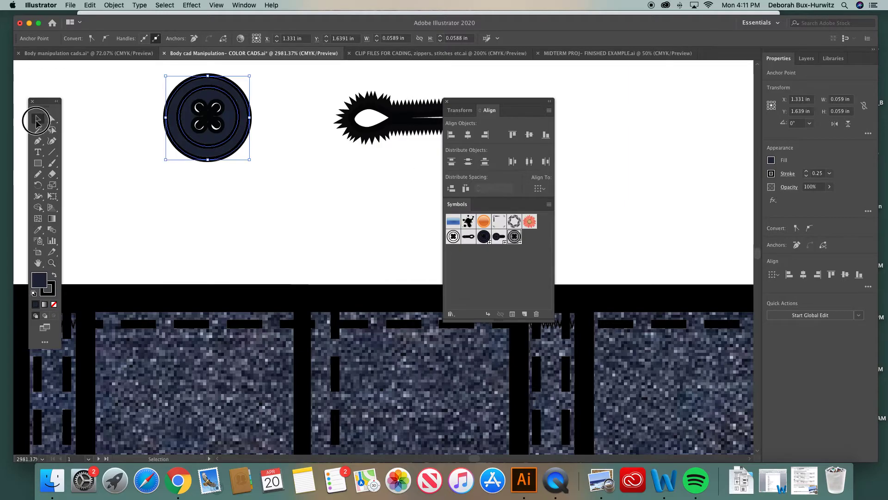
click(267, 155)
click(214, 118)
drag(214, 117, 225, 357)
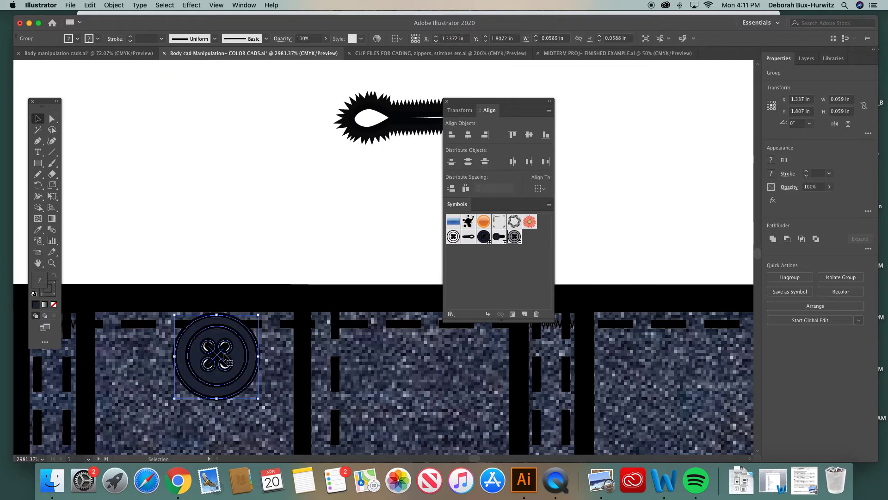
Undo the navy button's move to the waistband and place the buttonhole on the button so the two overlap.
key(super+z)
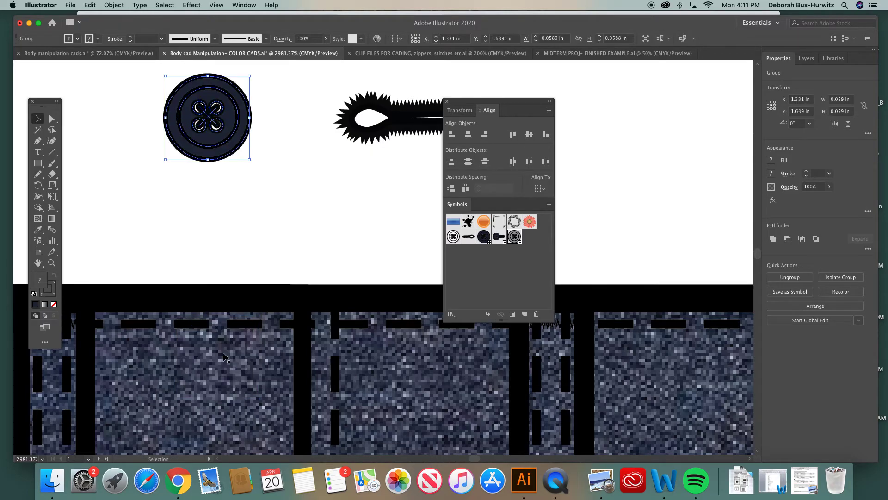
click(303, 234)
drag(363, 108, 217, 108)
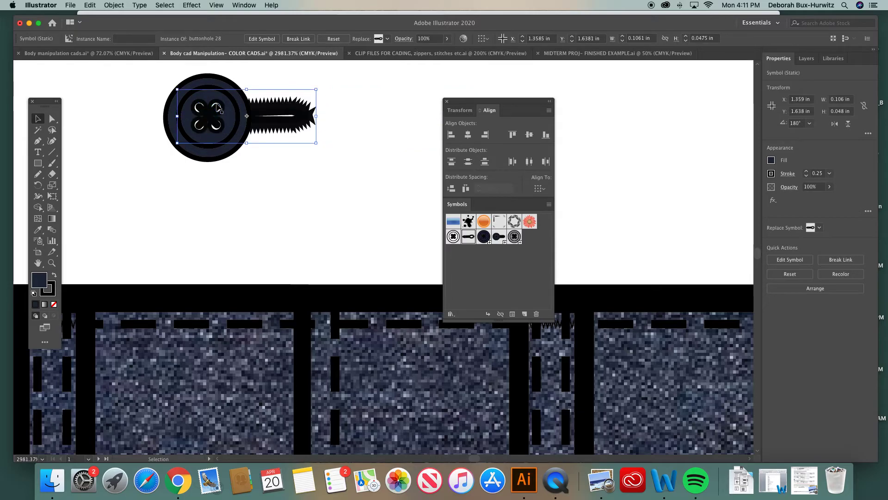
click(342, 91)
Save the navy button as a new dynamic symbol with the Graphic export type.
click(240, 114)
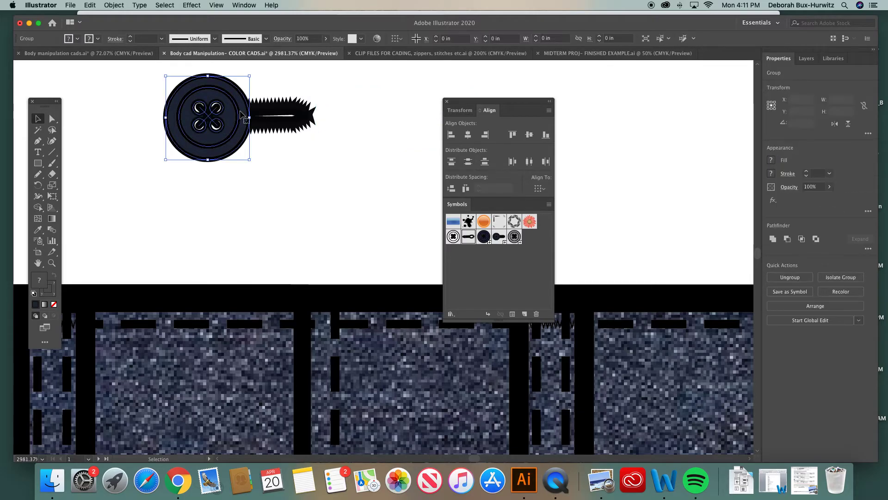
drag(239, 113, 466, 263)
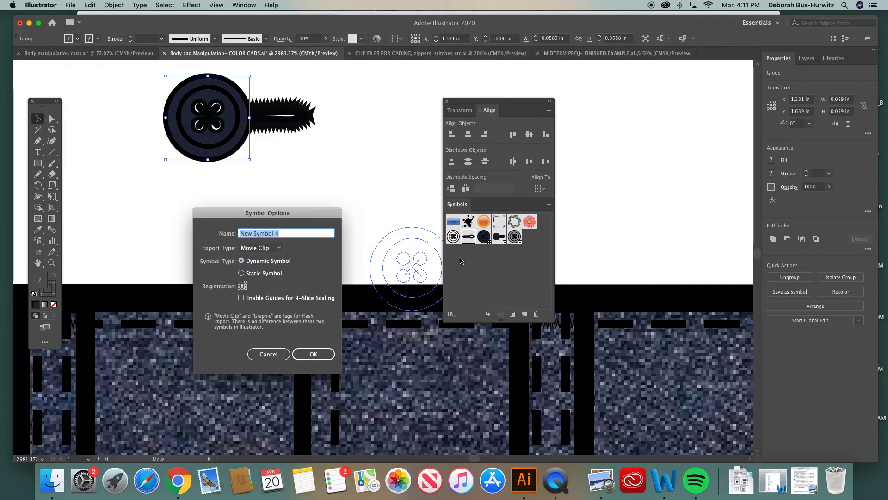
click(279, 249)
click(270, 267)
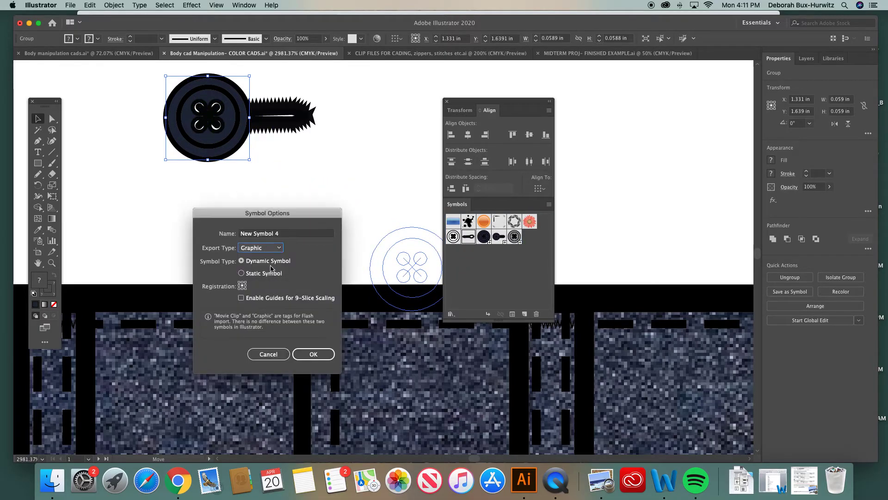
click(311, 353)
drag(226, 105, 180, 167)
key(super+z)
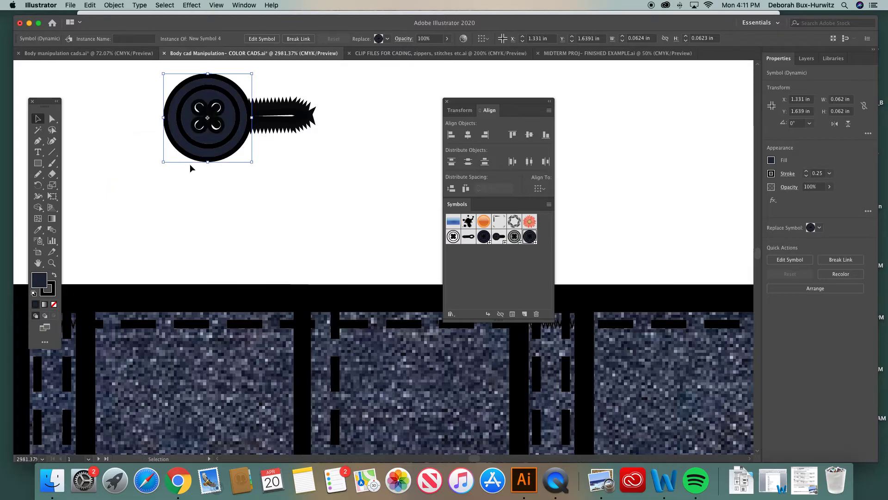
Group the navy button with its buttonhole.
click(314, 138)
key(super+minus)
click(316, 142)
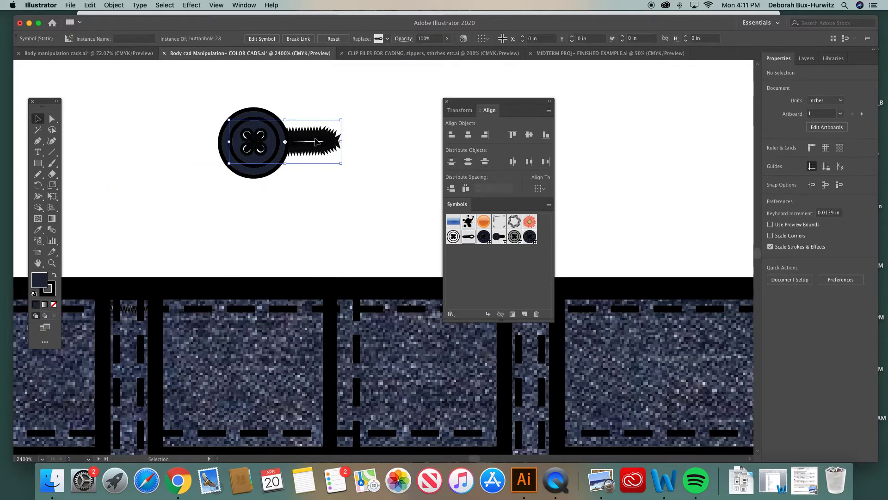
click(288, 104)
drag(201, 93, 381, 198)
click(114, 5)
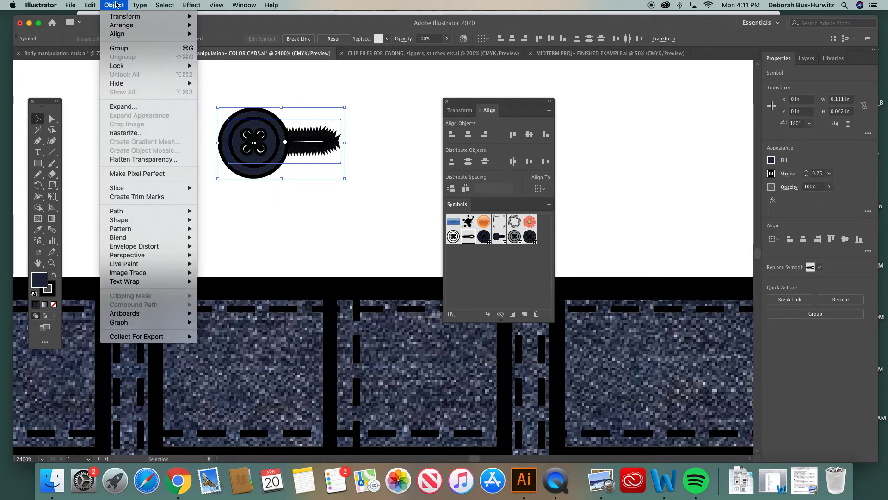
click(119, 48)
click(368, 78)
Move the grouped button and buttonhole onto the denim waistband at the center front, beside the belt loop.
key(super+minus)
key(super+minus)
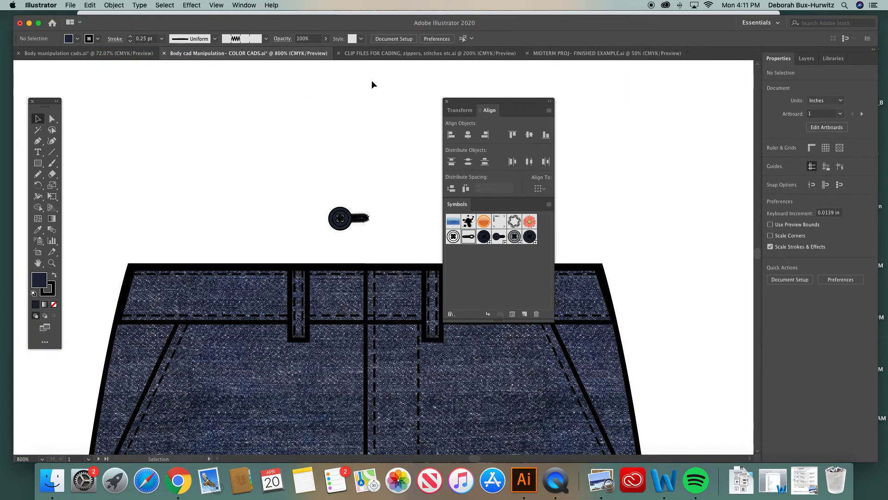
key(super+minus)
drag(254, 203, 297, 277)
click(305, 230)
Move the floating Align and Symbols panels away from the three pairs of pants.
key(super+minus)
key(super+minus)
key(super+minus)
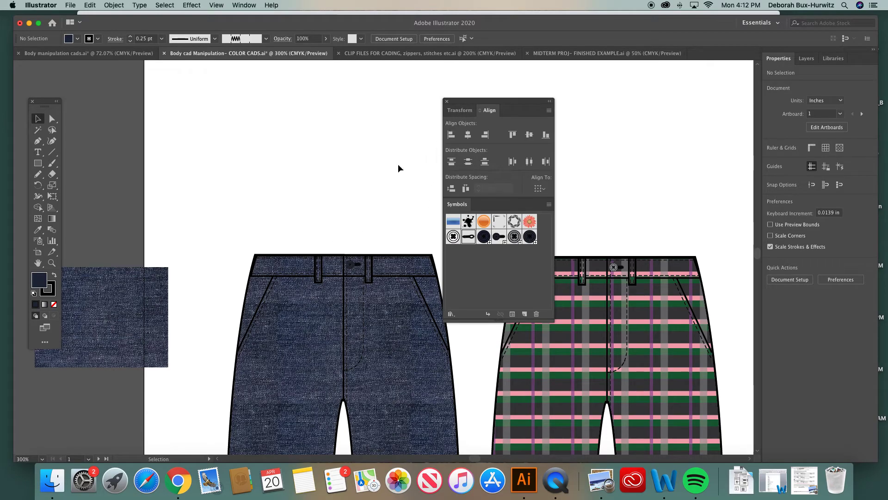
key(super+minus)
key(super+minus)
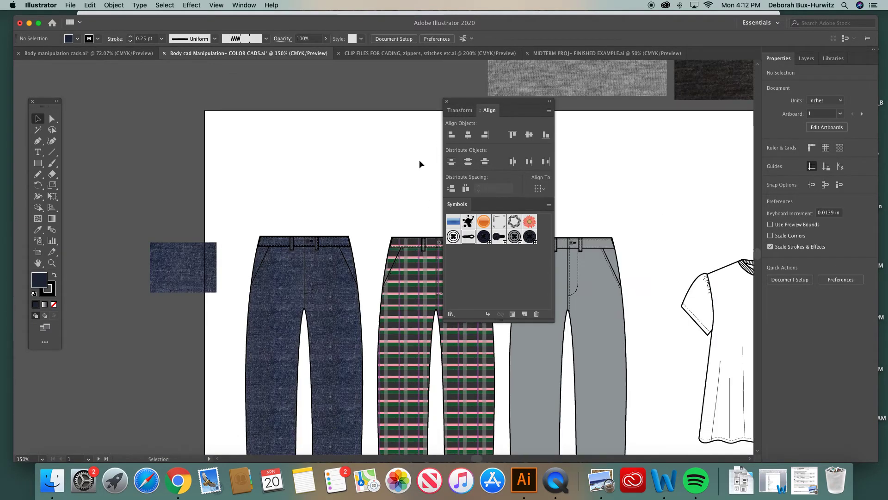
drag(484, 101, 652, 101)
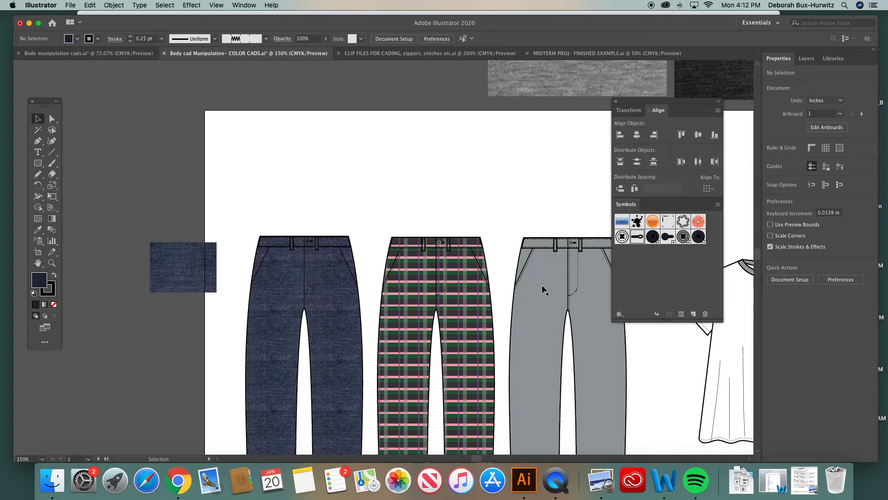
scroll(458, 274, right, 3)
scroll(457, 274, down, 2)
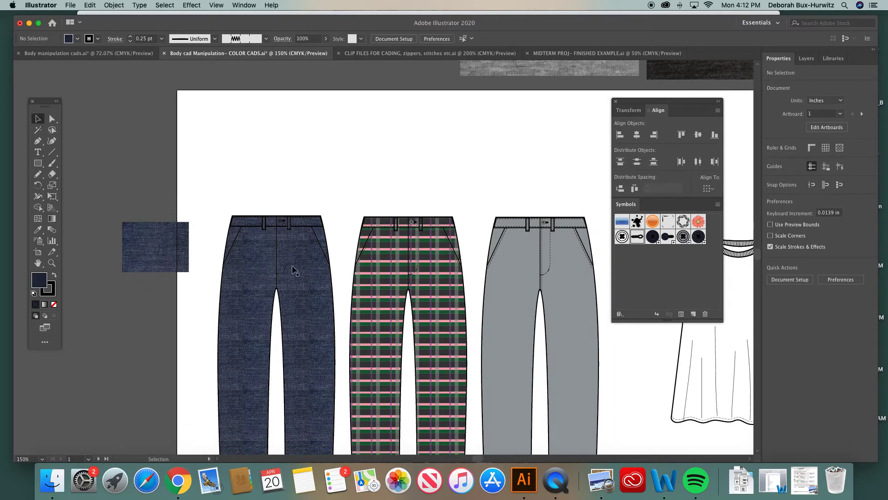
scroll(283, 272, right, 3)
scroll(283, 271, down, 1)
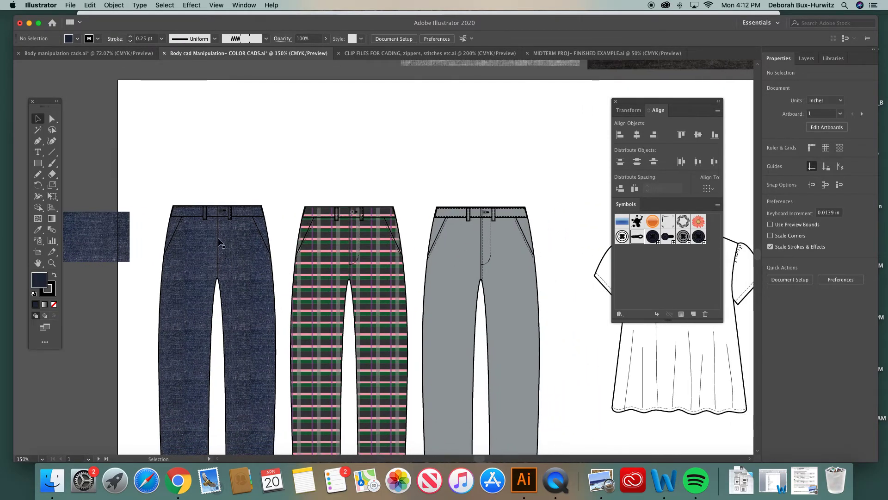
double_click(41, 283)
click(528, 199)
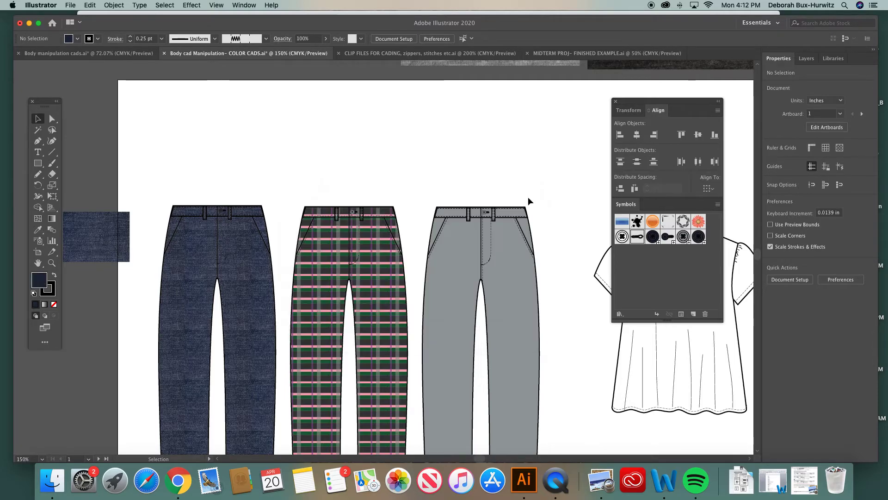
Delete the small denim swatch overlapping the artboard edge next to the denim pants.
key(super+minus)
key(super+minus)
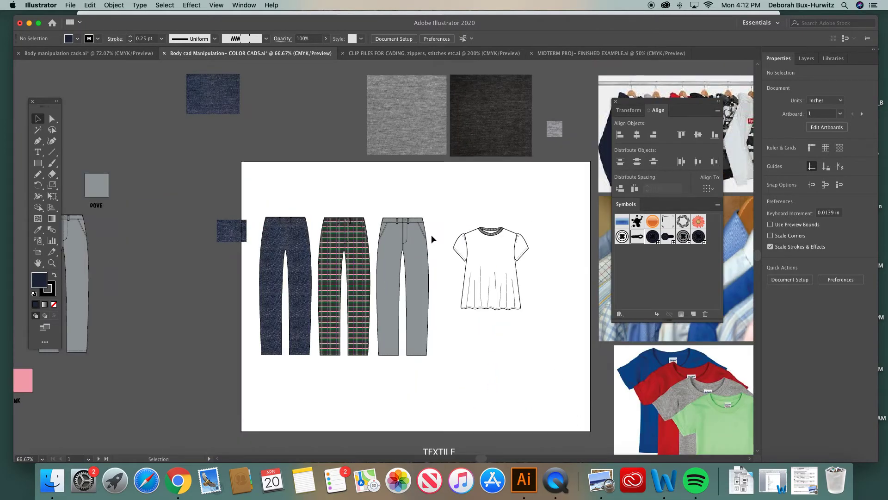
click(242, 228)
key(super+shift+a)
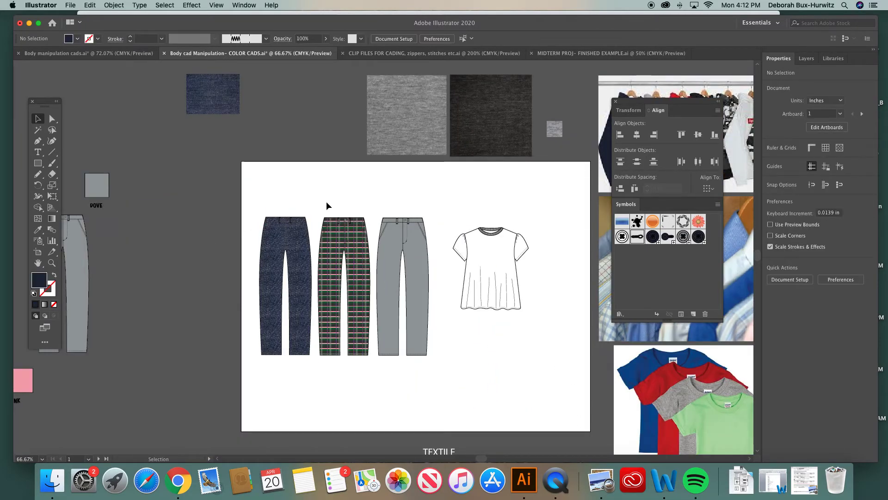
Group all parts of the denim pants, including the button and buttonhole.
drag(248, 201, 316, 364)
click(117, 5)
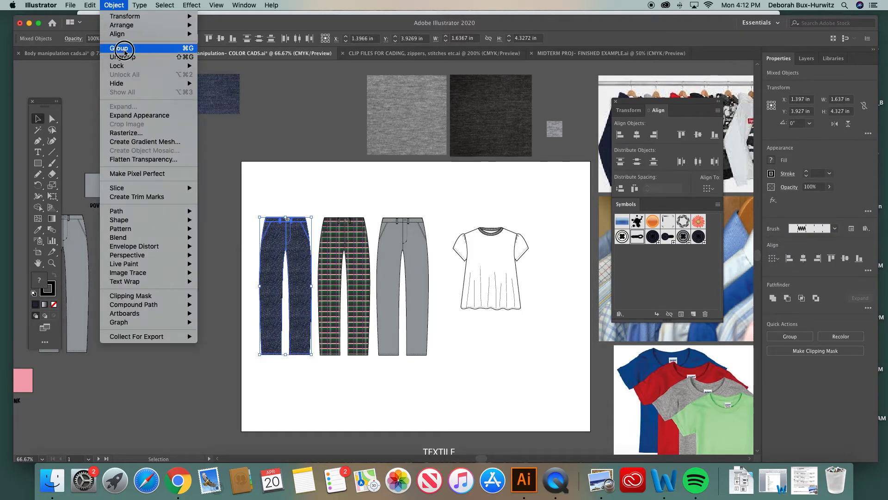
click(121, 48)
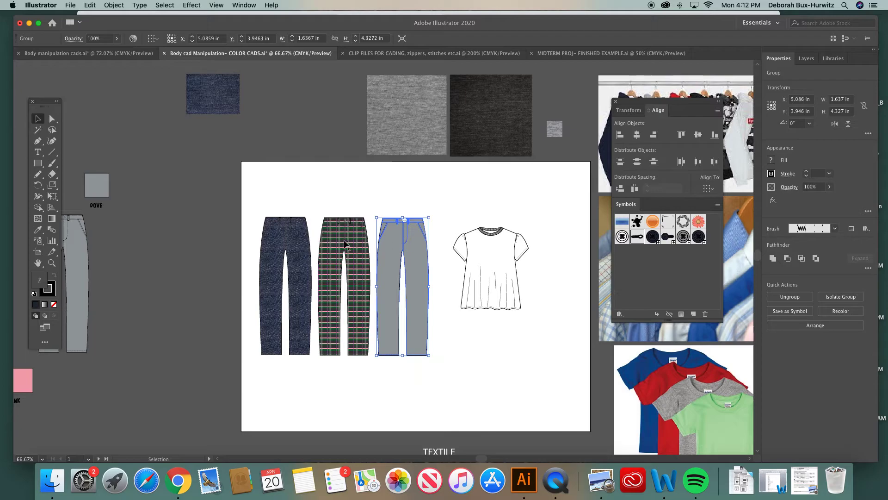
click(327, 179)
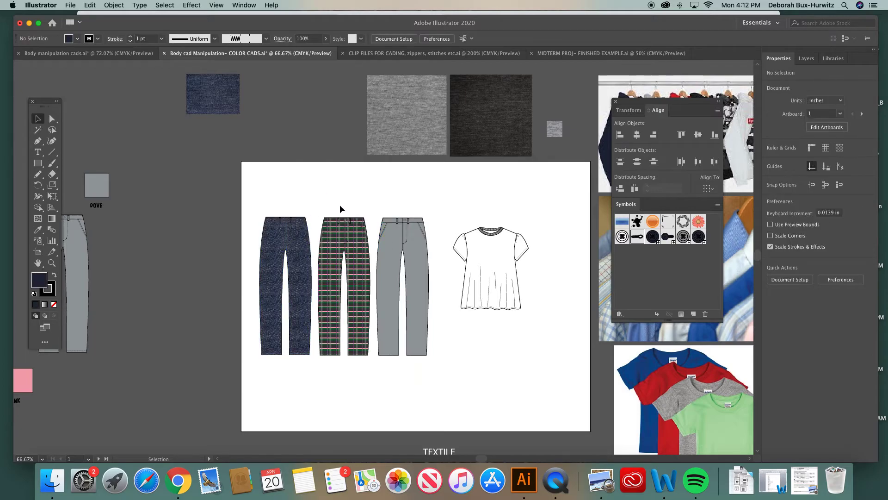
Move all three pairs of pants down together on the artboard.
scroll(340, 204, down, 3)
scroll(339, 204, right, 4)
drag(189, 161, 378, 340)
drag(361, 216, 363, 256)
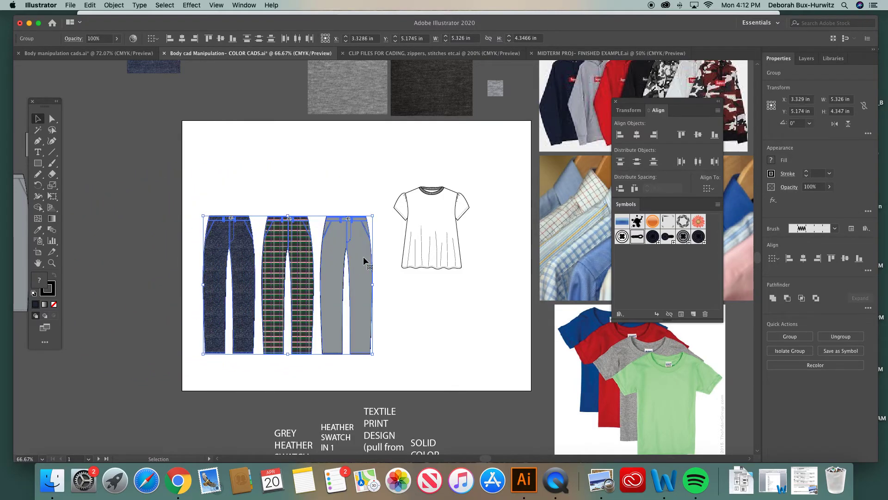
Move the white T-shirt flat off the artboard, beyond the side next to the denim pants.
scroll(363, 256, down, 3)
scroll(363, 257, right, 1)
scroll(362, 256, up, 3)
drag(368, 140, 466, 264)
drag(413, 175, 111, 172)
Move the three pairs of pants together toward the horizontal middle of the artboard.
click(176, 181)
drag(176, 181, 370, 348)
drag(335, 240, 395, 240)
click(445, 221)
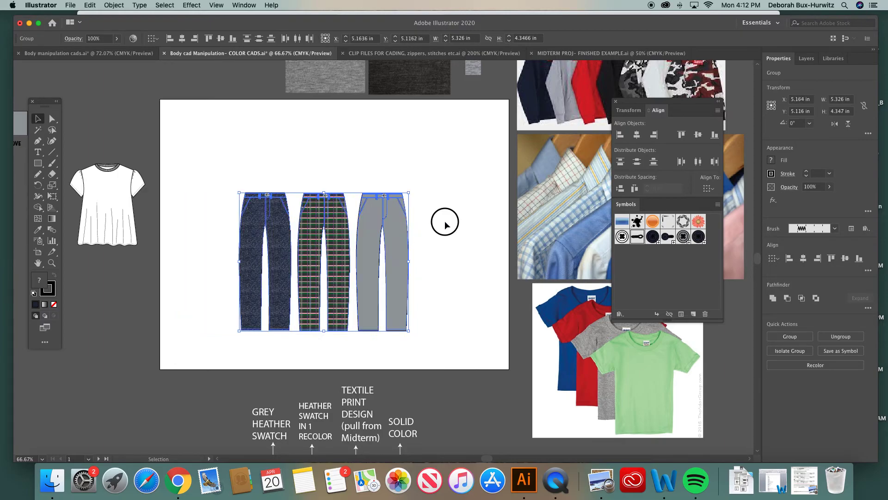
Check that the denim, plaid and grey pants each select as one complete group.
click(52, 262)
drag(202, 163, 507, 366)
click(38, 119)
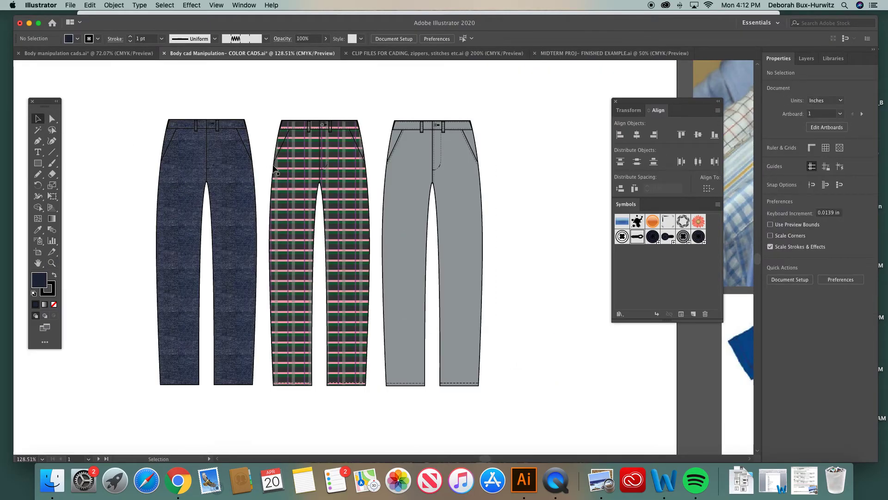
click(250, 171)
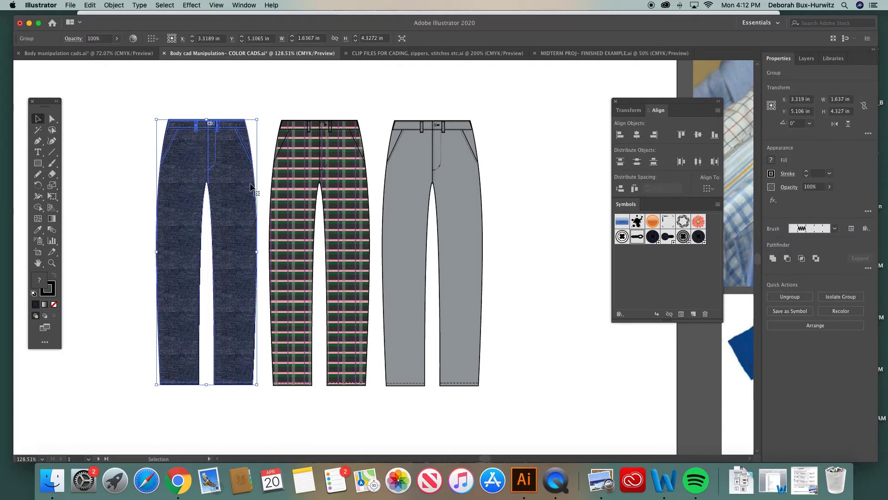
click(265, 113)
click(240, 160)
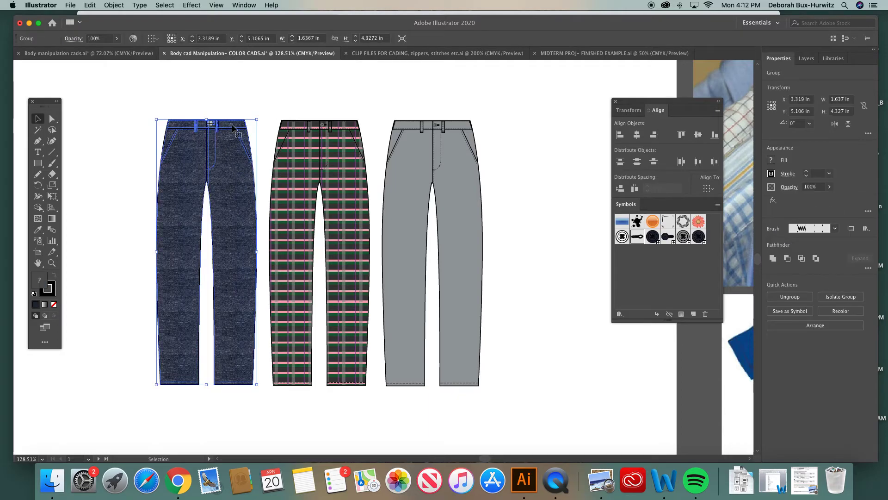
click(246, 99)
click(236, 156)
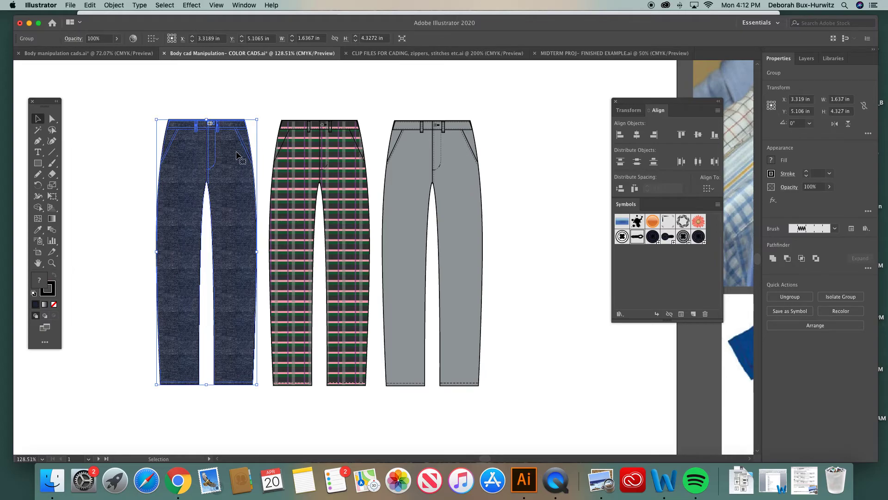
click(324, 154)
click(412, 150)
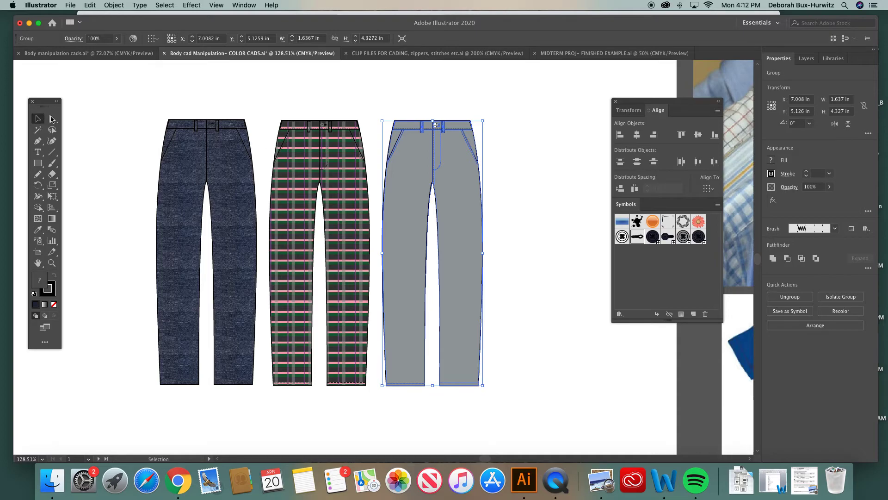
Move the plaid pants to overlap the denim pair and the grey pants to overlap the plaid pair.
click(320, 169)
drag(316, 164, 283, 165)
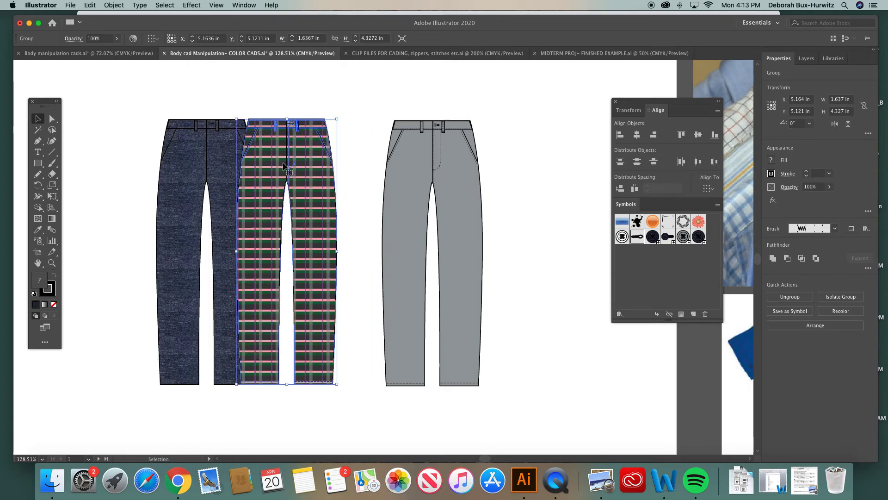
click(396, 150)
drag(394, 150, 352, 147)
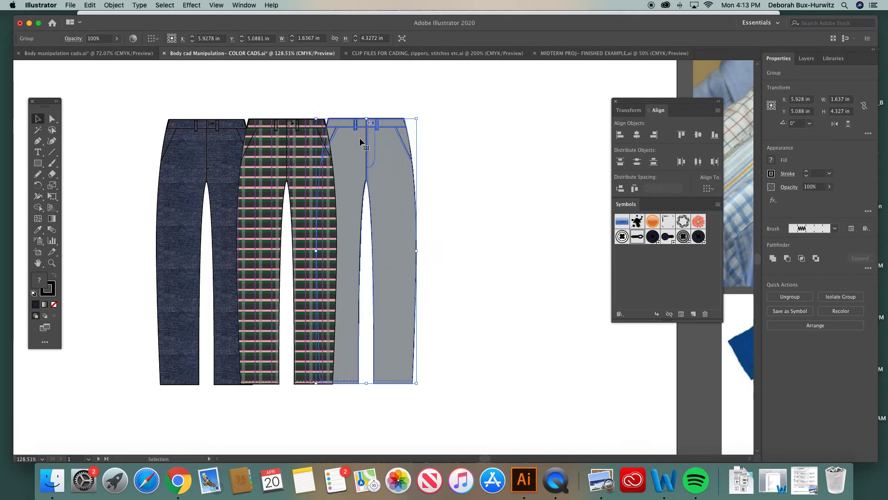
click(367, 91)
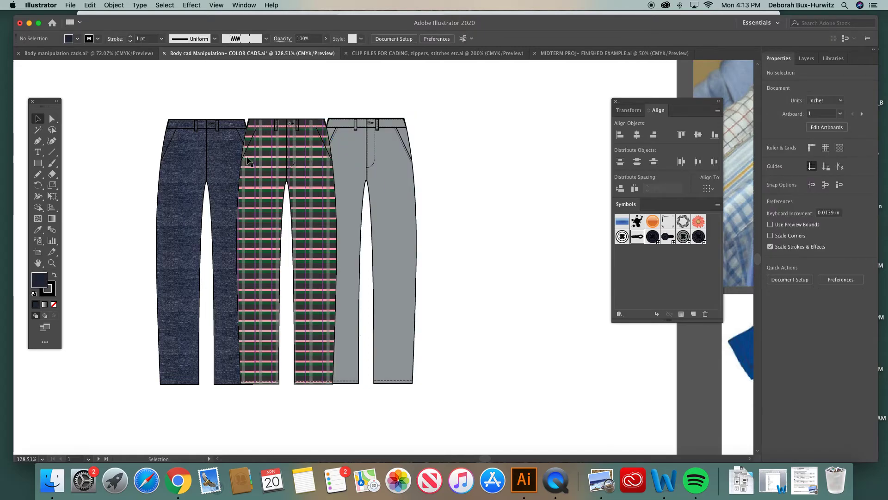
Bring the grey pants to the front so they lie over the plaid pants.
scroll(322, 229, down, 1)
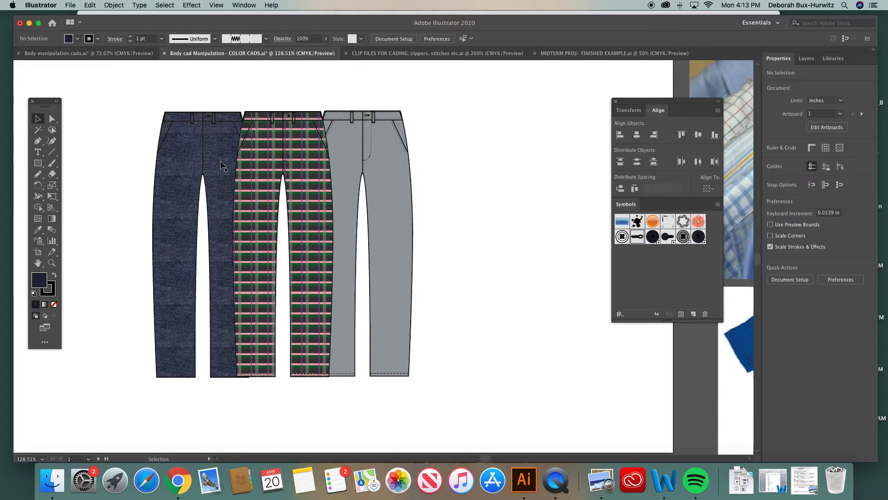
click(347, 163)
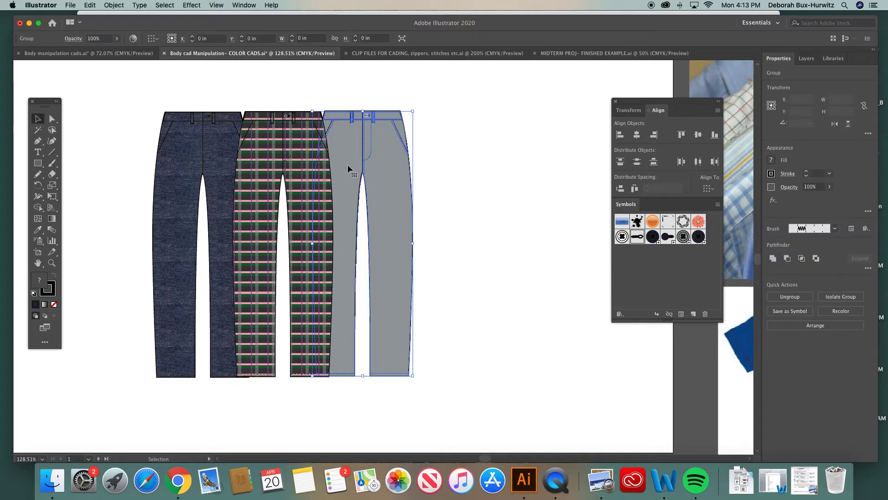
click(113, 5)
mouse_move(133, 30)
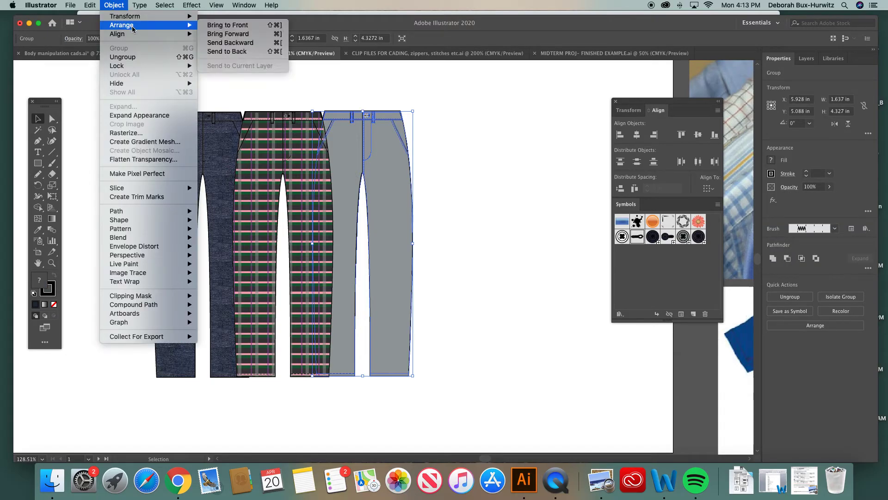
click(227, 25)
click(461, 124)
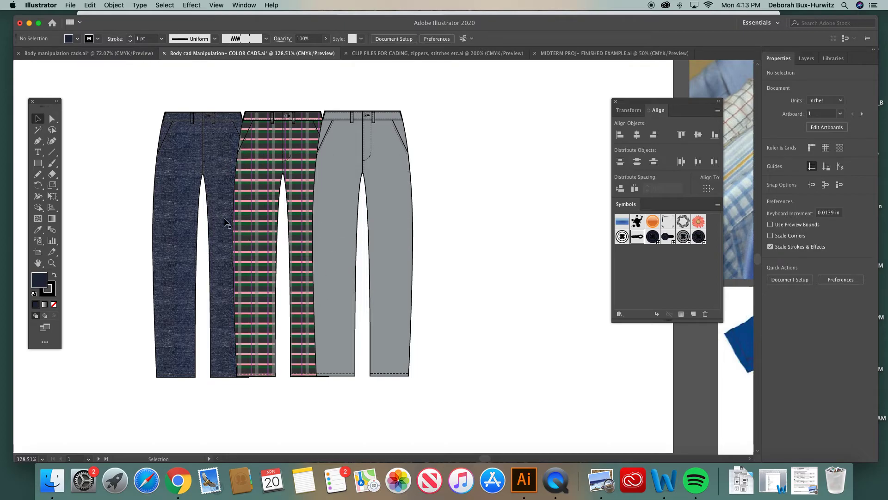
click(357, 180)
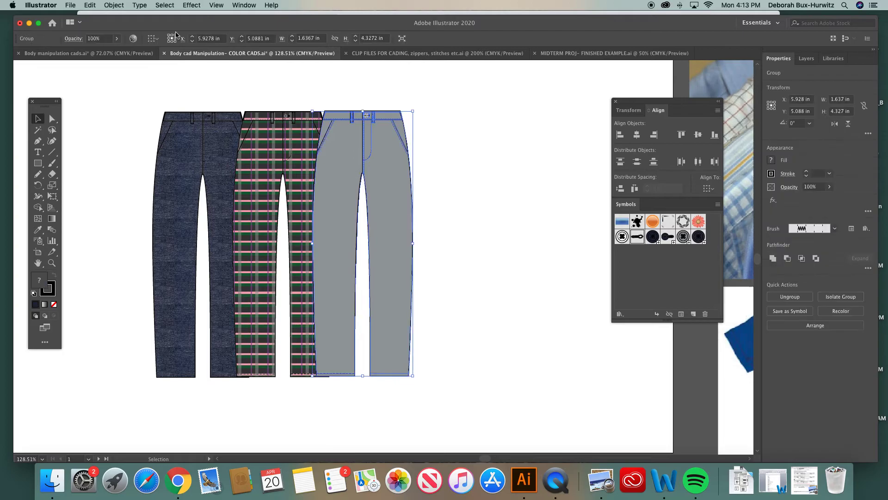
Try sending the grey pants to the back and restore them to the front of the plaid pair.
click(114, 5)
mouse_move(129, 25)
click(230, 52)
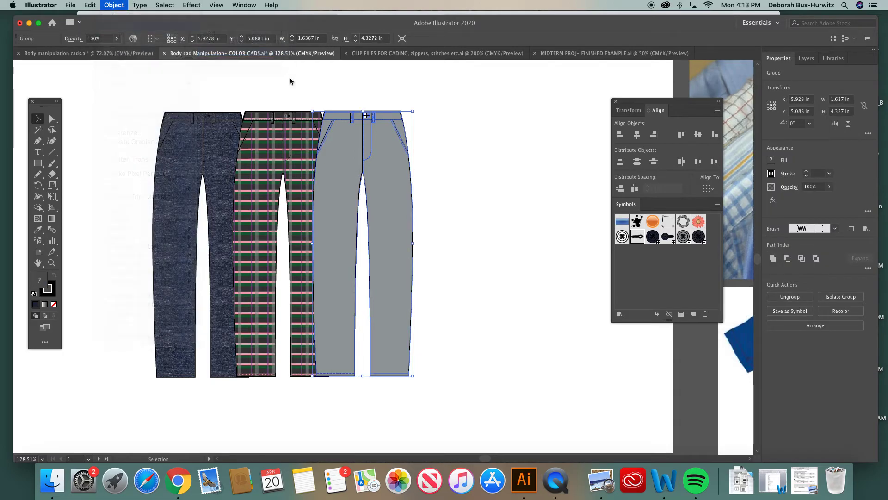
key(super+z)
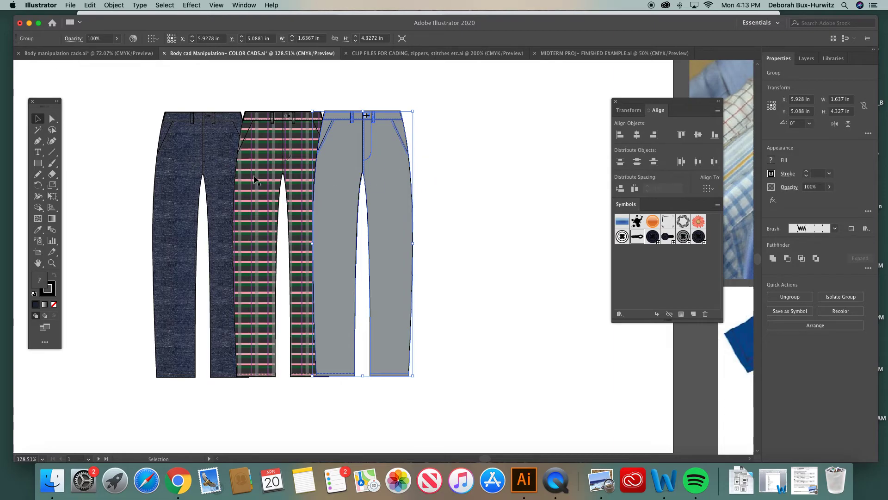
click(455, 113)
click(353, 152)
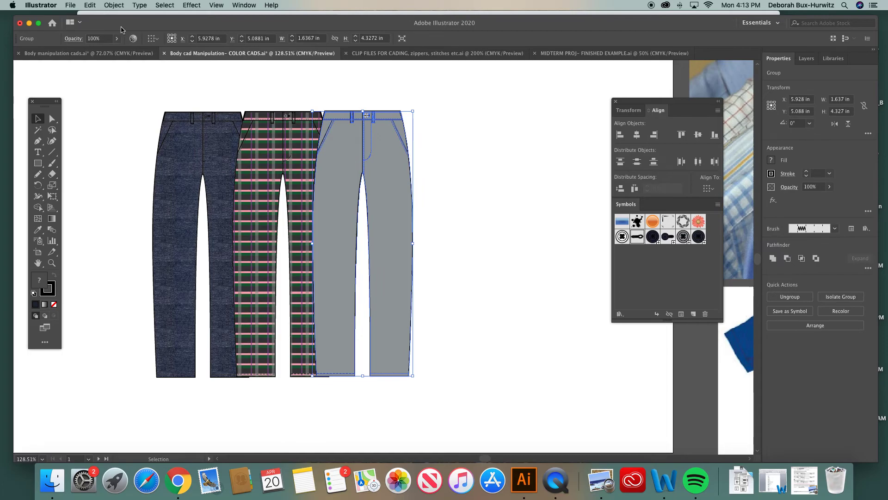
click(114, 5)
mouse_move(125, 26)
click(218, 27)
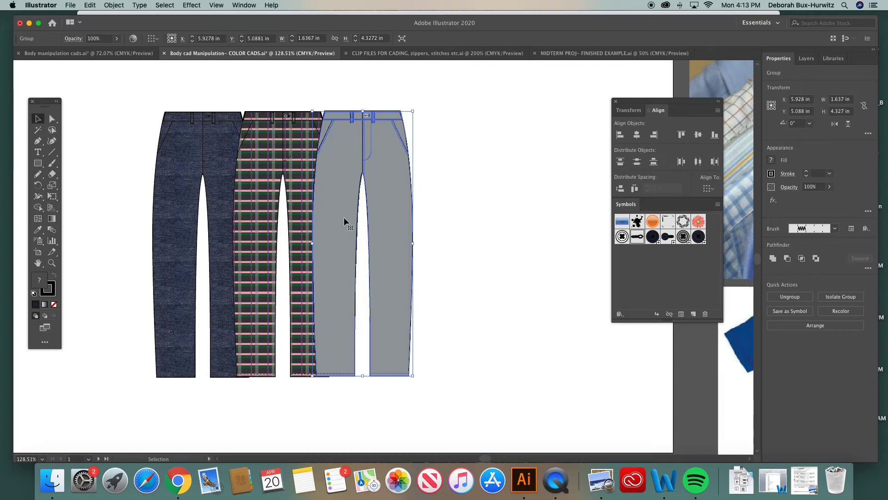
Move the grey pants slightly upward and align all three pairs of pants along their top edges.
drag(348, 177, 348, 165)
click(471, 151)
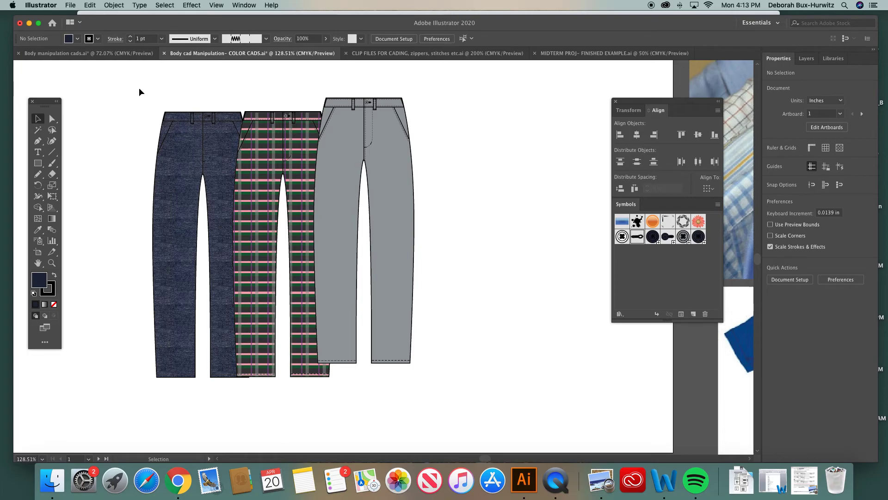
drag(135, 84, 487, 387)
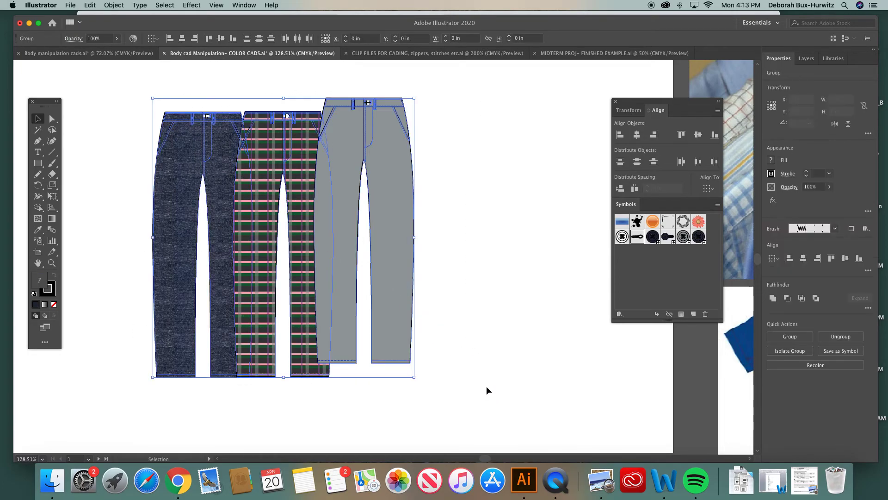
click(254, 5)
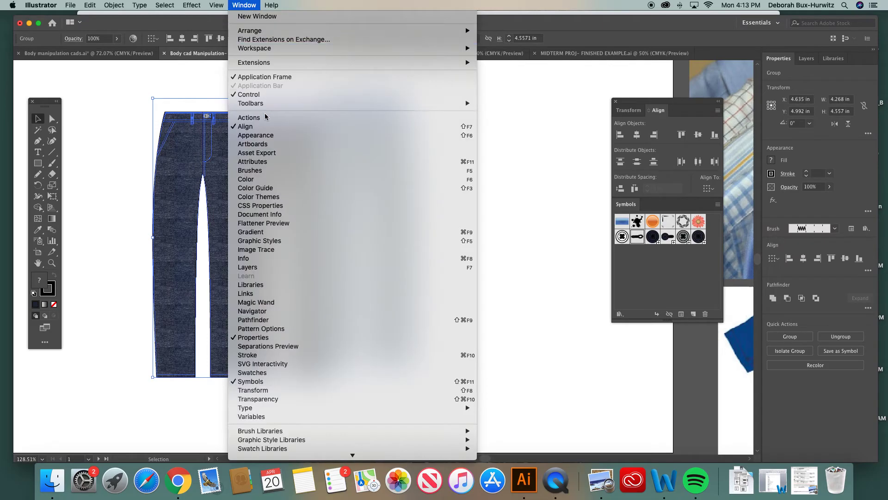
click(256, 7)
drag(628, 102, 471, 143)
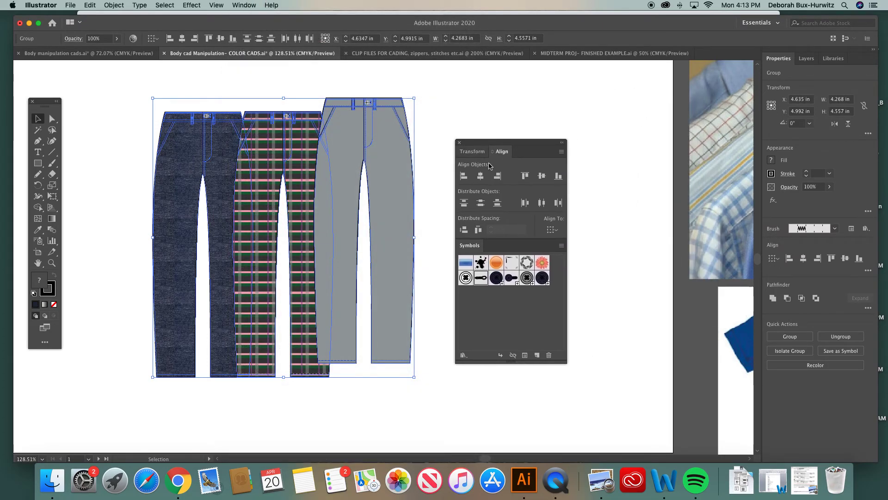
click(526, 175)
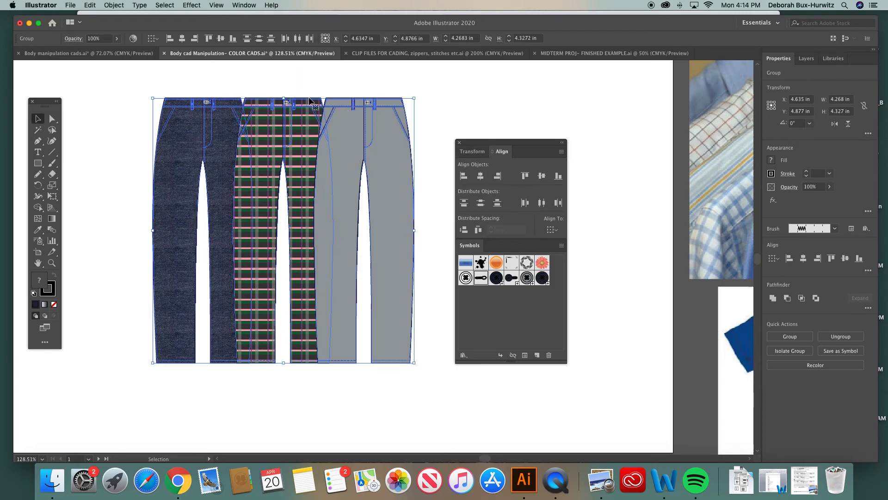
click(437, 100)
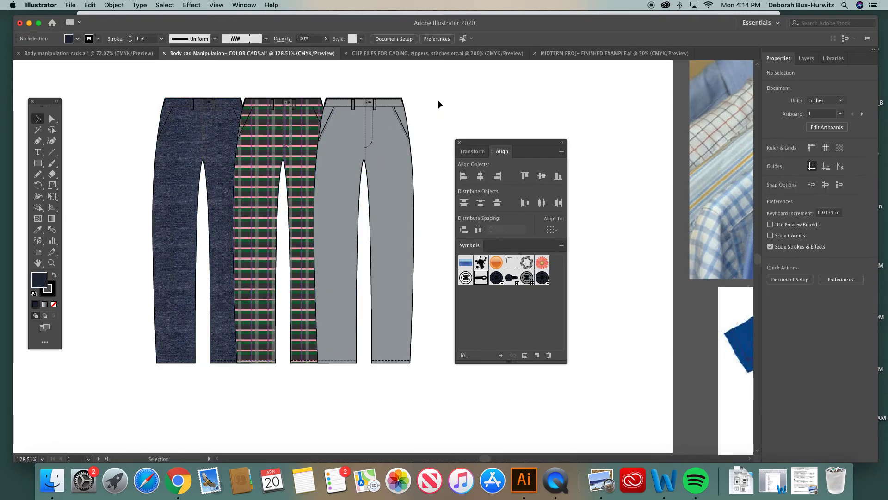
Add the text label "BLUE DENIM" below the hem of the denim pants.
drag(489, 141, 549, 135)
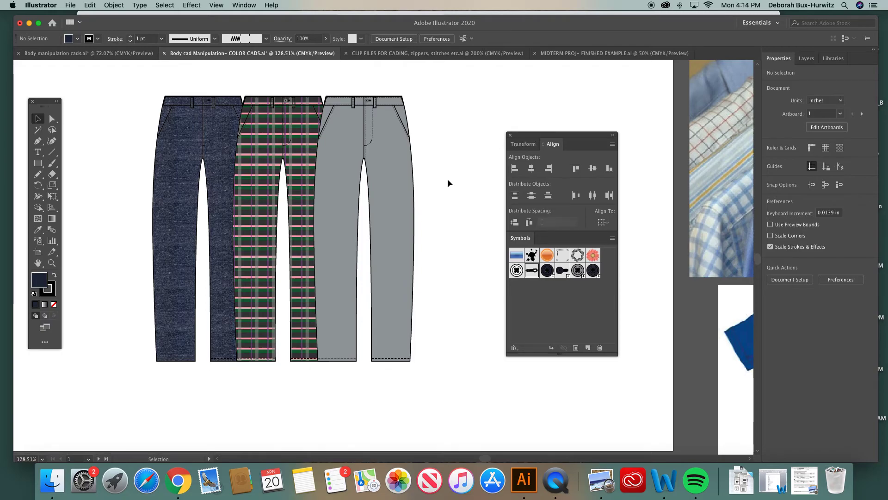
scroll(448, 179, down, 1)
click(40, 154)
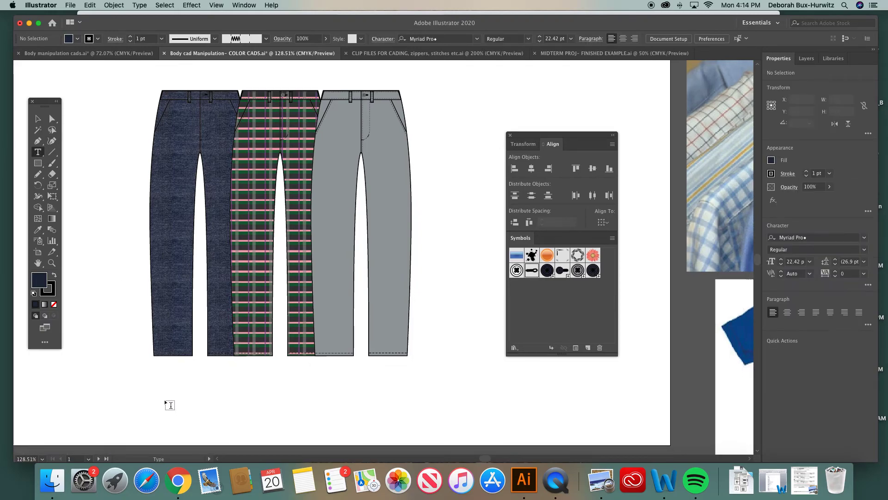
click(159, 373)
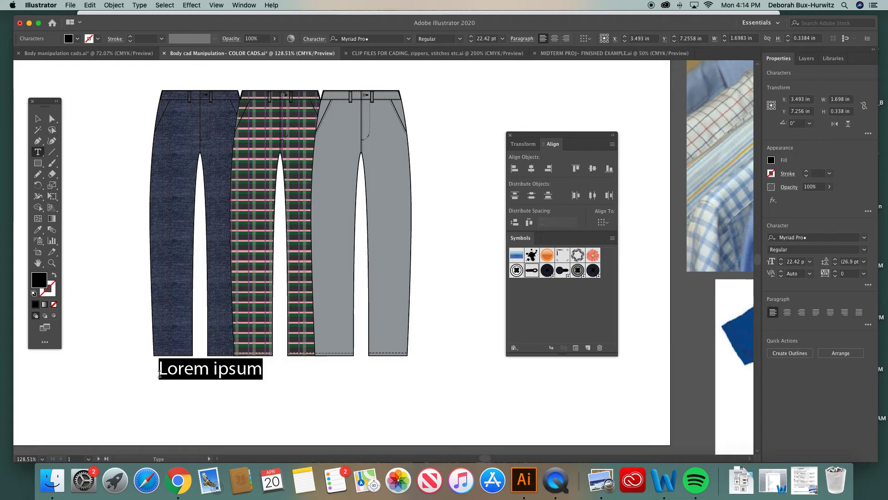
text(B)
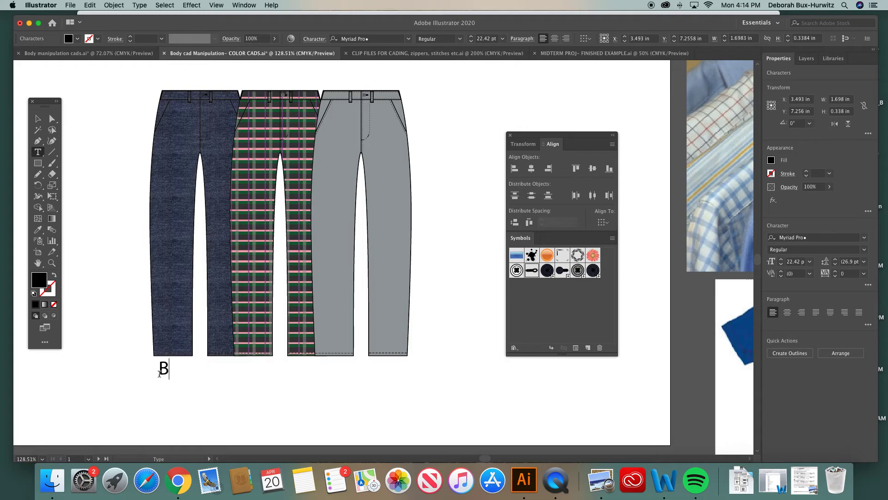
text(LUE DENIM)
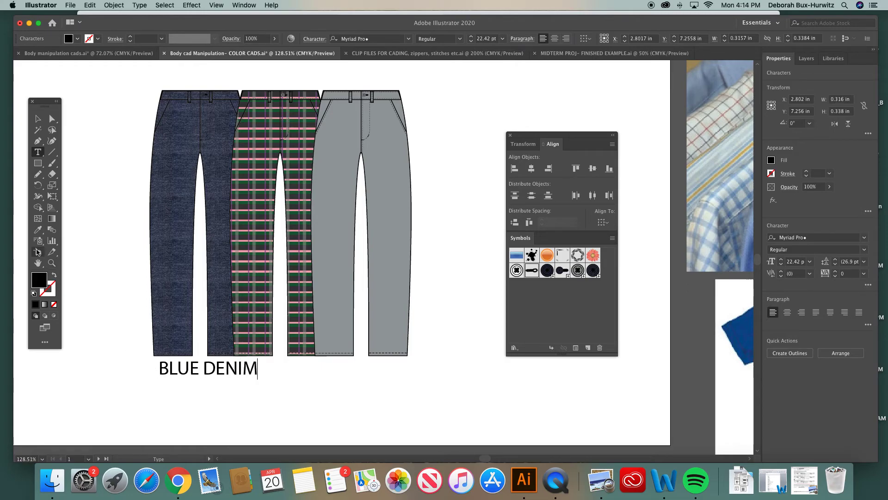
click(38, 118)
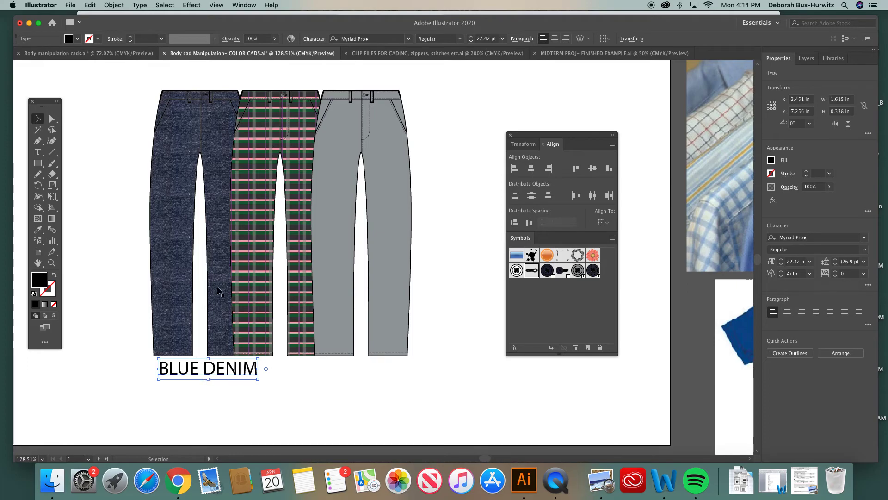
Set the font size of the BLUE DENIM label to 10 pt.
drag(544, 137, 604, 133)
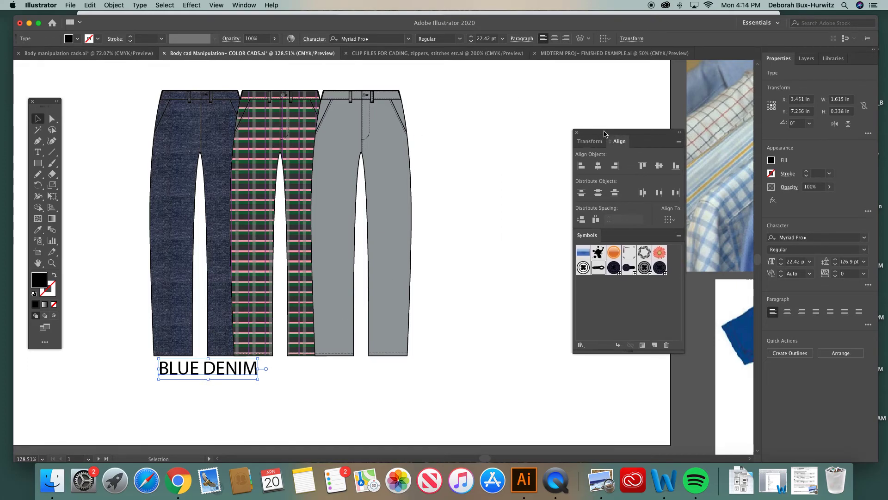
click(503, 39)
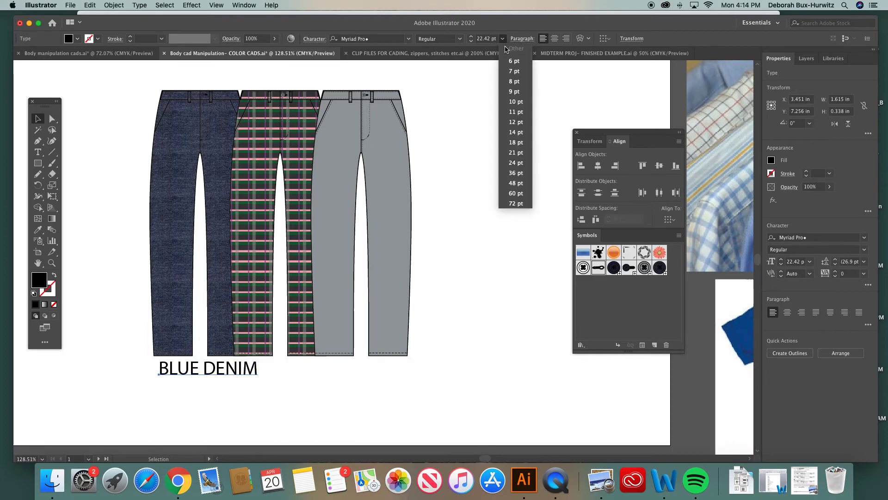
click(516, 102)
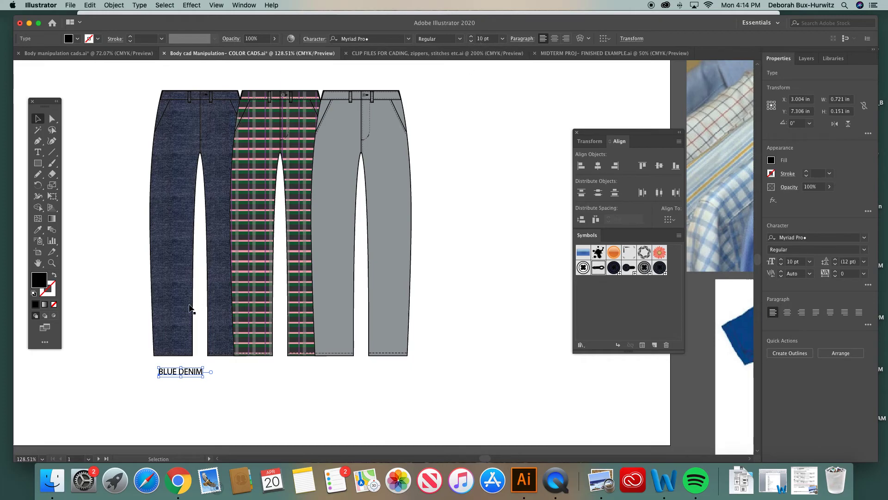
Center the BLUE DENIM label below its pants, copy it below the plaid pair and change the copy to "GREEN PLAID".
drag(195, 374, 289, 376)
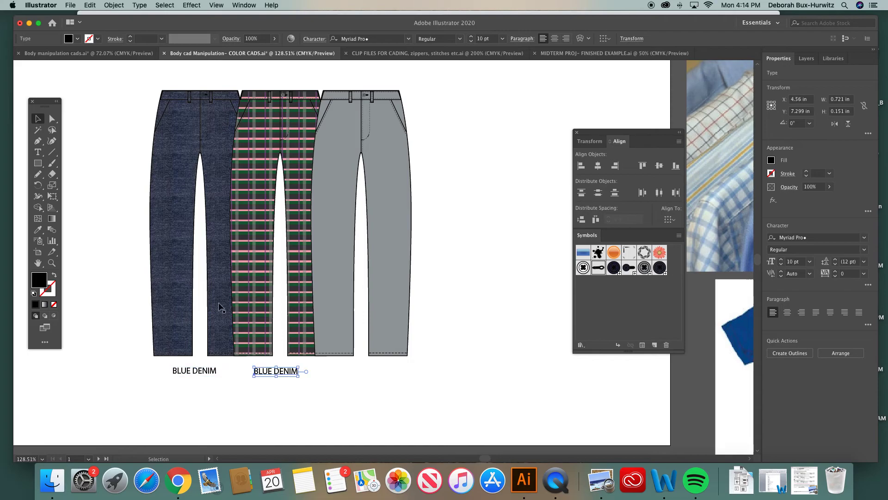
click(38, 152)
click(254, 370)
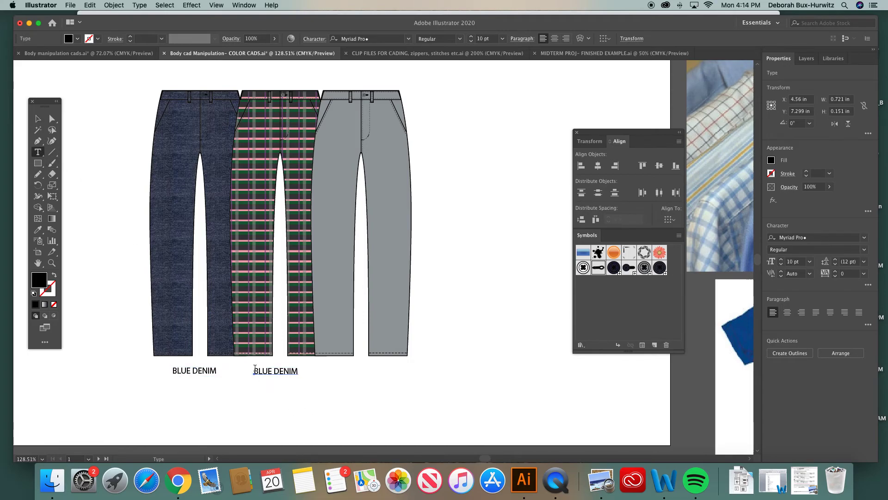
drag(254, 370, 310, 370)
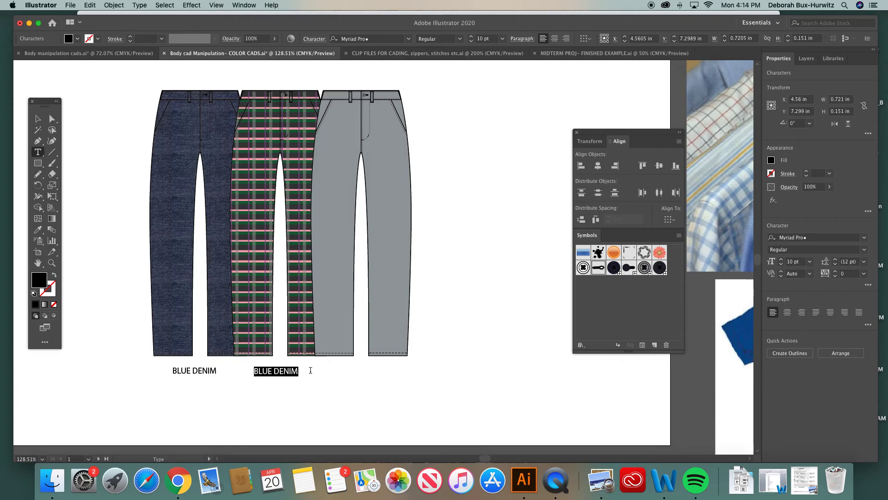
text(GREEN PLAID)
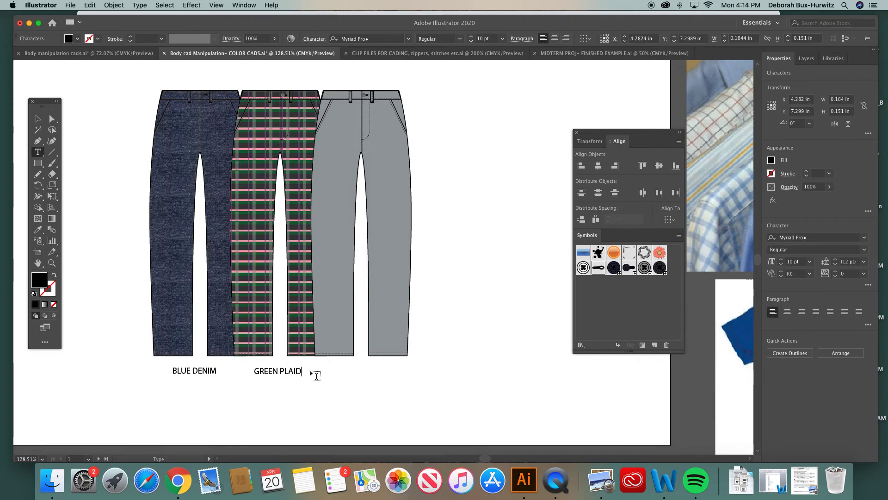
key(Escape)
Copy the GREEN PLAID label below the grey pants and change its text to "DOVE GREY".
click(309, 372)
drag(310, 372, 396, 371)
click(38, 151)
drag(341, 369, 417, 369)
text(DOVE GREY)
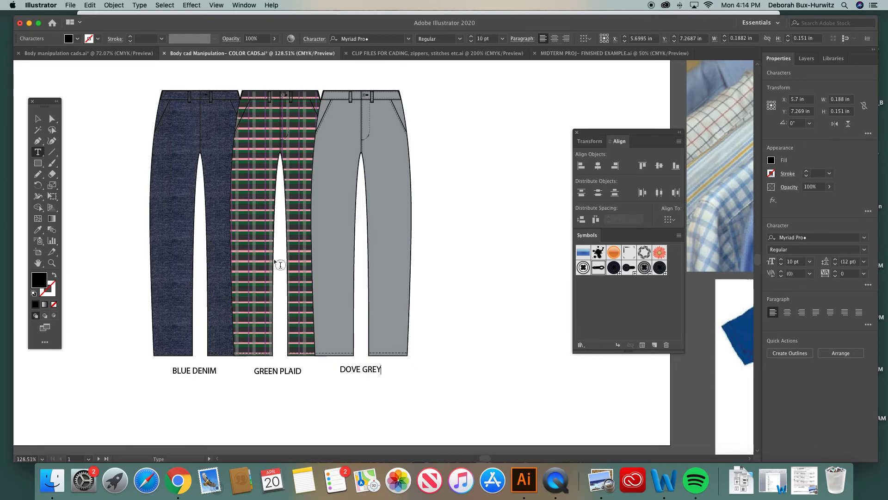
Align the three color labels below the pants along their top edges.
click(37, 118)
click(302, 394)
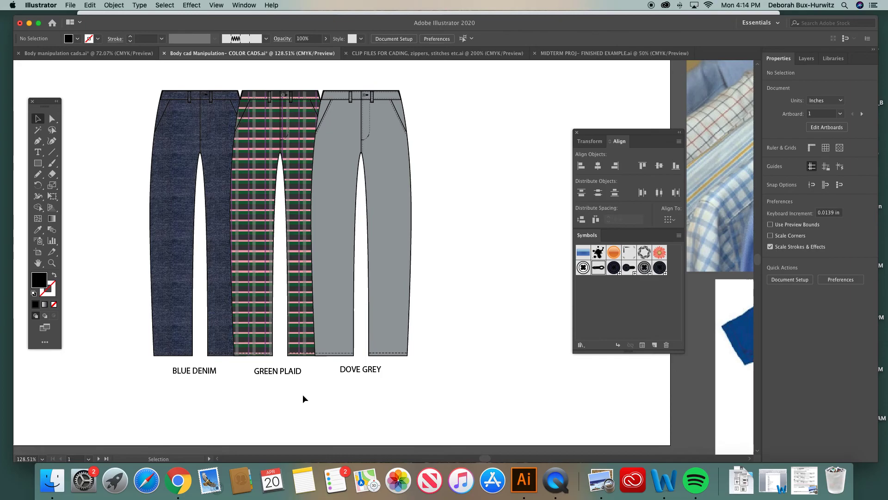
drag(164, 362, 405, 396)
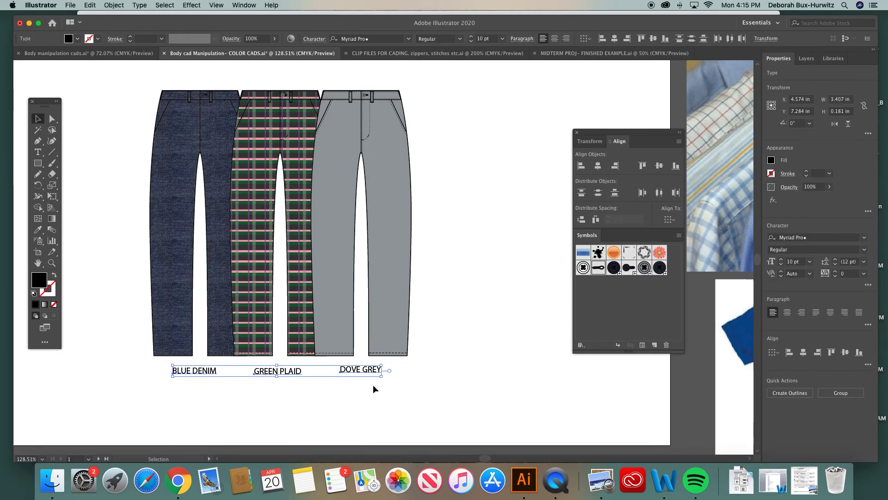
click(644, 166)
click(455, 324)
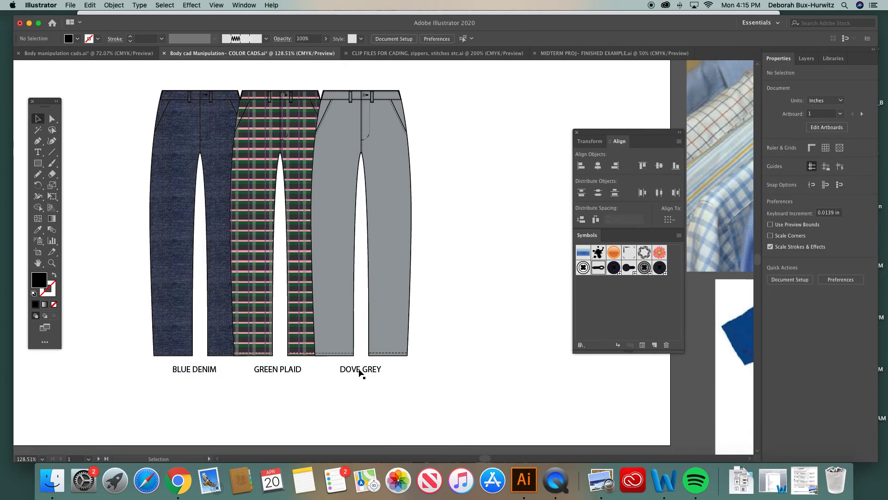
Nudge the BLUE DENIM label slightly sideways to center it below the denim pants.
click(214, 370)
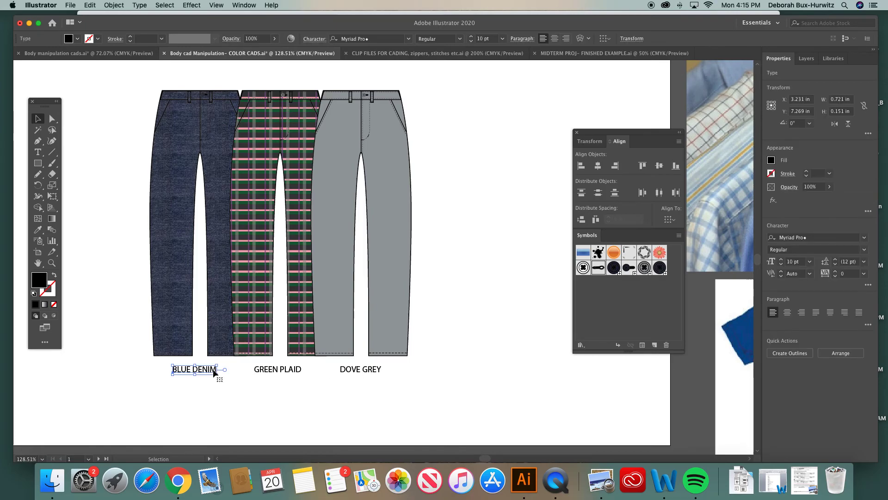
click(291, 371)
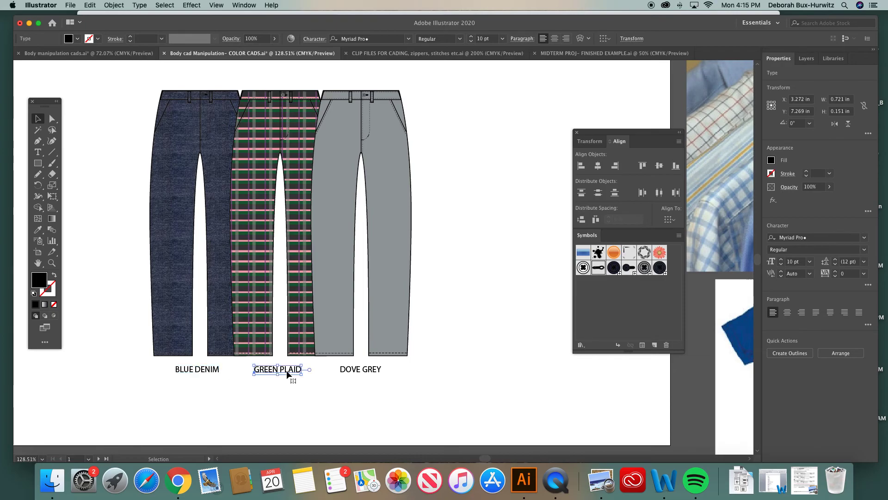
click(442, 367)
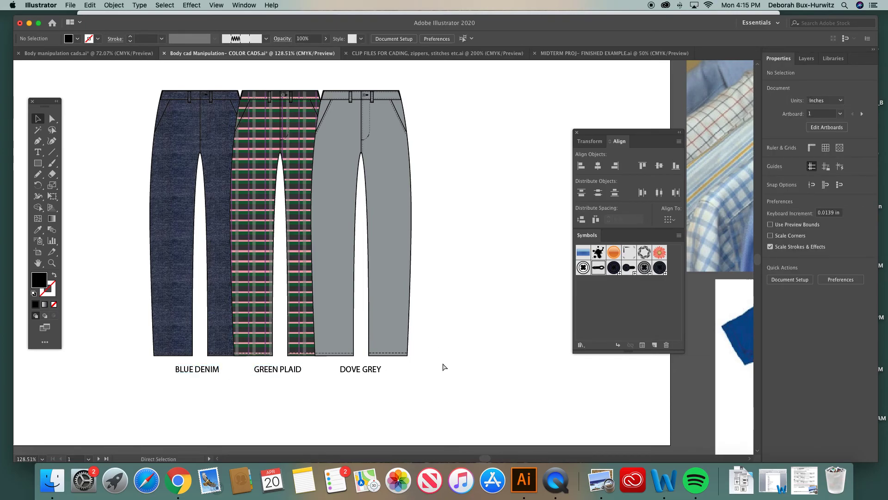
Examine the pants row of the finished example sheet together with the fabric and color notes below it.
key(super+1)
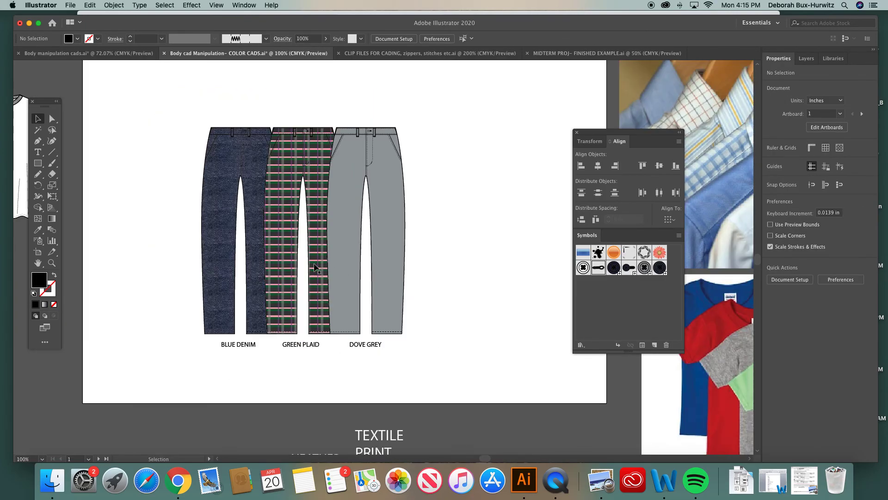
key(super+minus)
scroll(280, 352, up, 2)
scroll(280, 352, right, 1)
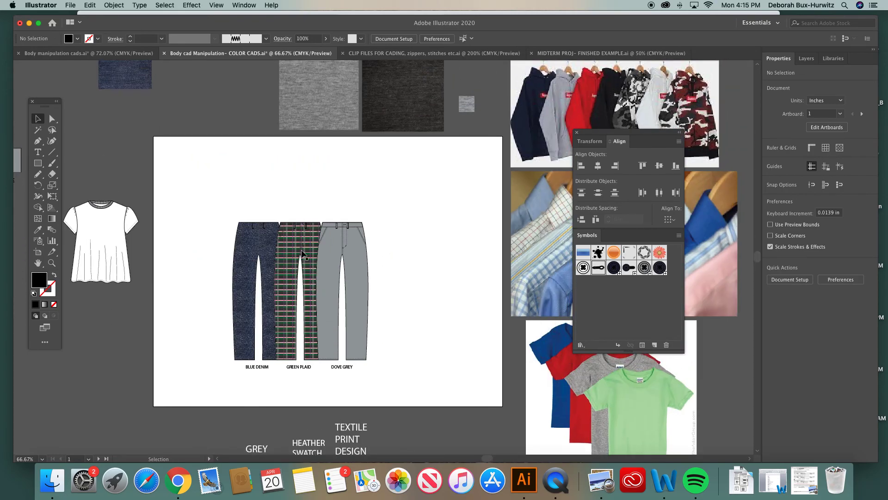
scroll(308, 306, down, 5)
scroll(307, 306, right, 1)
scroll(308, 310, down, 5)
scroll(308, 310, right, 1)
key(z)
drag(191, 198, 431, 440)
scroll(387, 390, right, 3)
scroll(387, 390, up, 1)
click(38, 118)
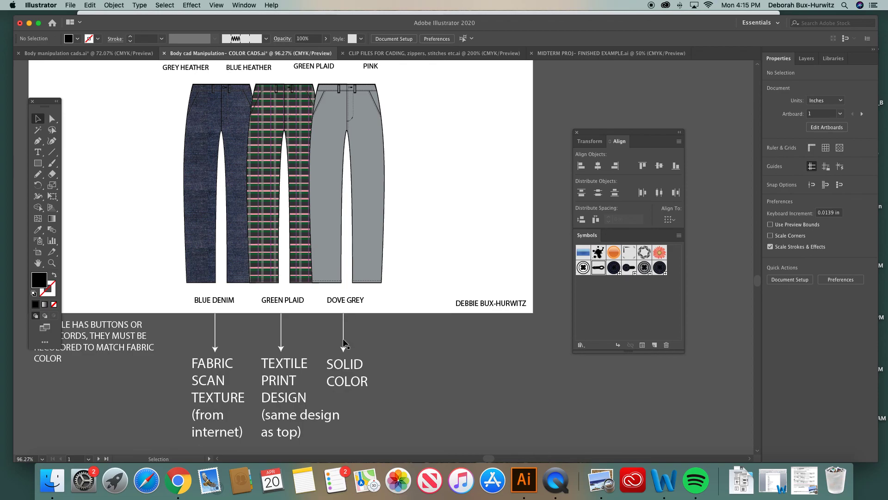
scroll(331, 223, up, 2)
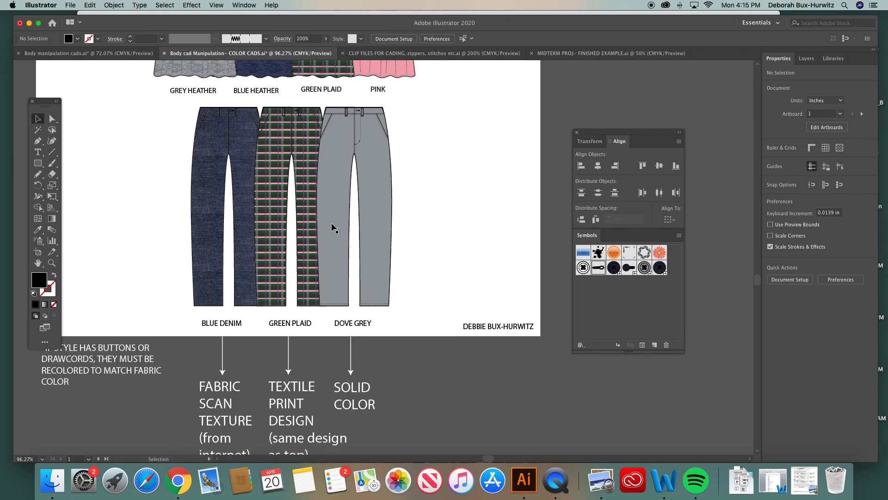
Inspect the example's color labels and overlapping pants up close, and review the layout of the whole example sheet.
scroll(331, 223, up, 5)
click(52, 262)
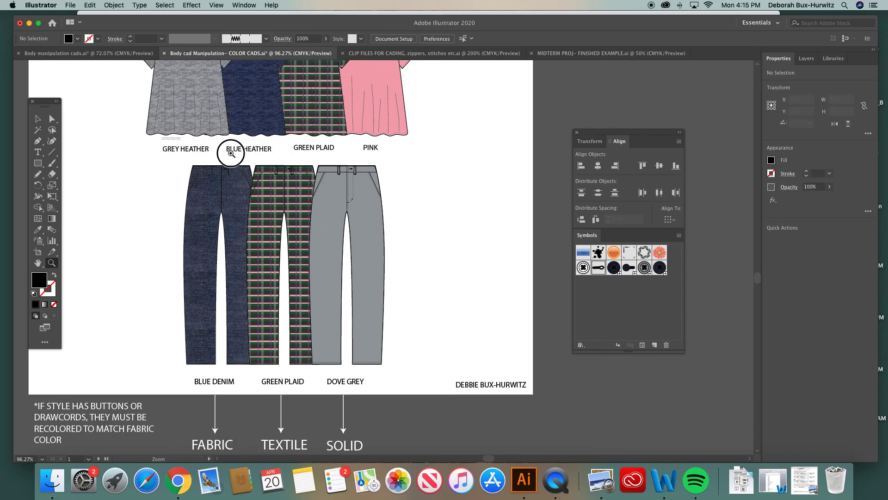
click(193, 142)
click(41, 120)
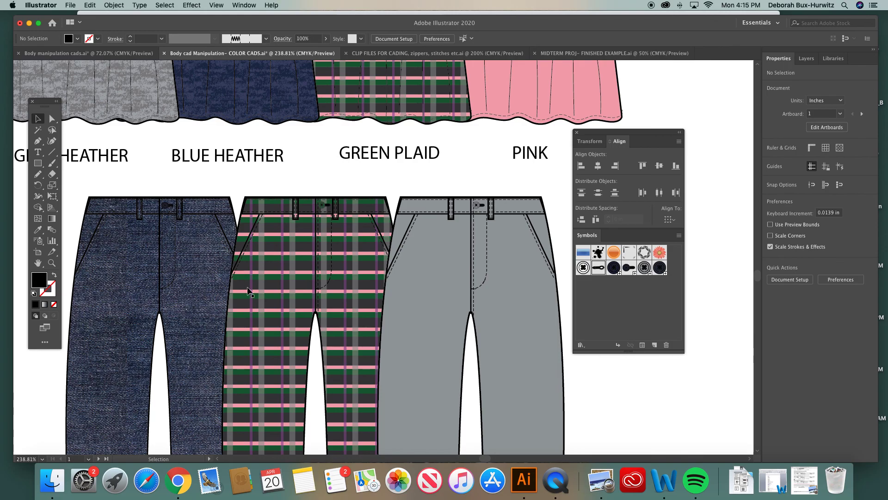
key(super+0)
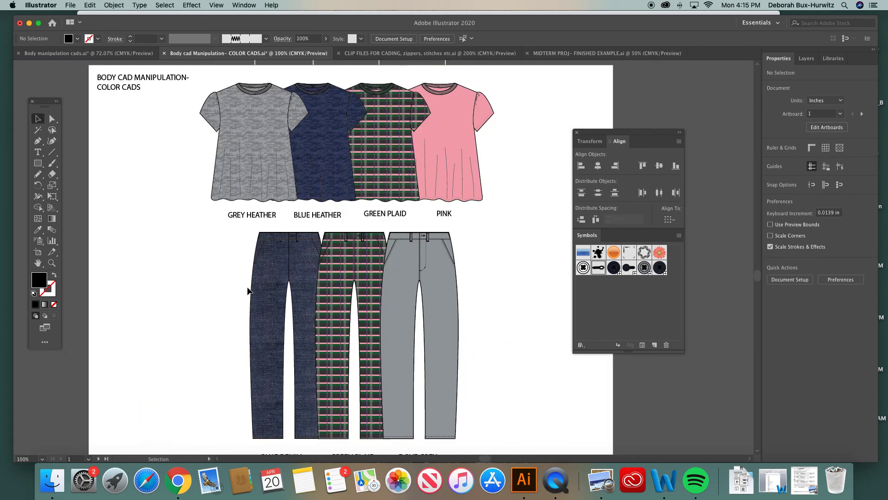
key(super+1)
scroll(247, 290, up, 3)
key(super+minus)
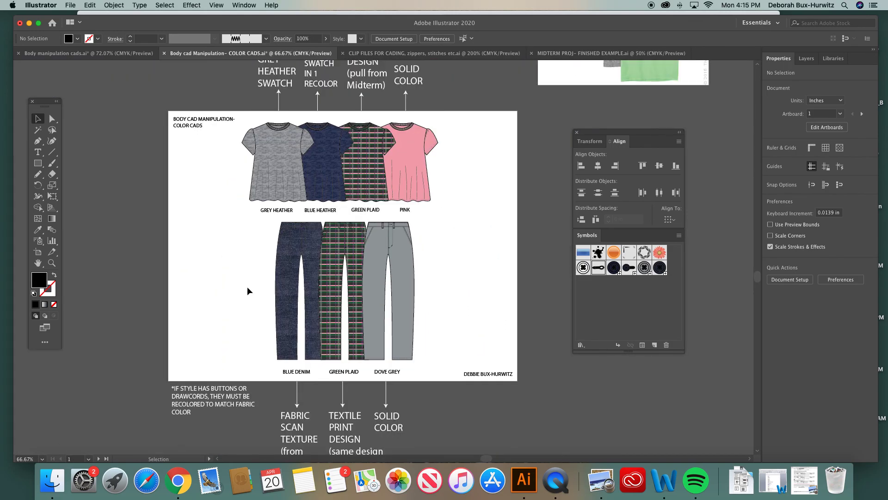
scroll(232, 244, up, 3)
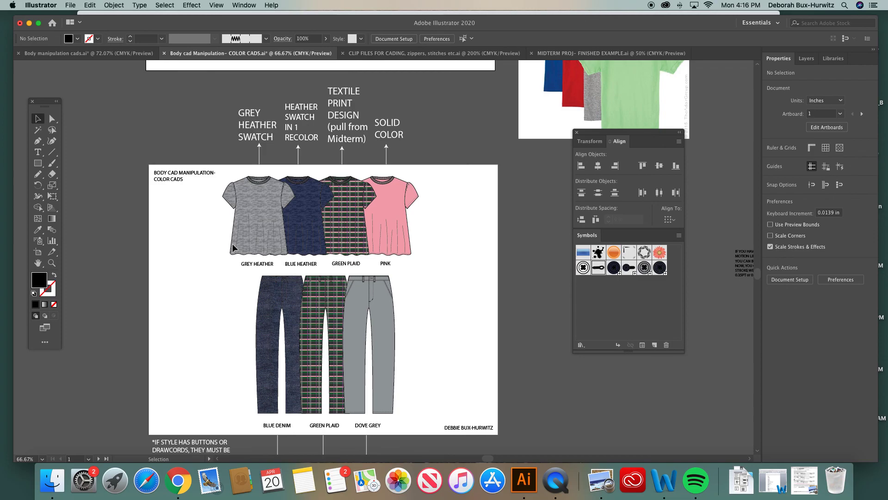
scroll(232, 244, down, 2)
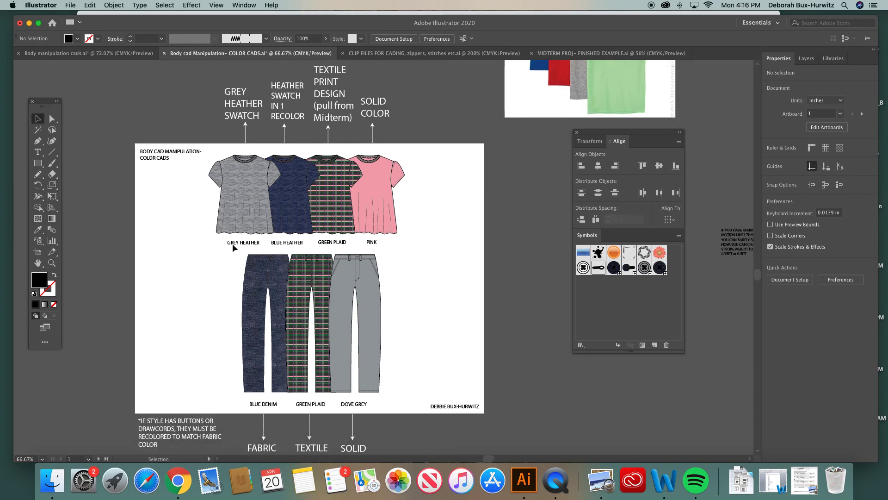
Examine the overlapping tops in the finished example together with the swatch, print and solid color notes above them.
click(53, 264)
drag(127, 78, 466, 245)
scroll(466, 246, right, 4)
key(v)
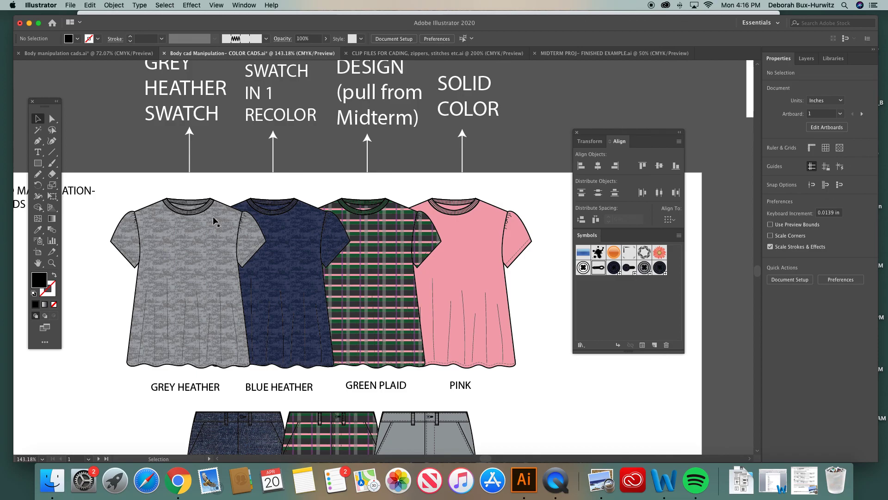
key(super+minus)
key(super+minus)
key(super+minus)
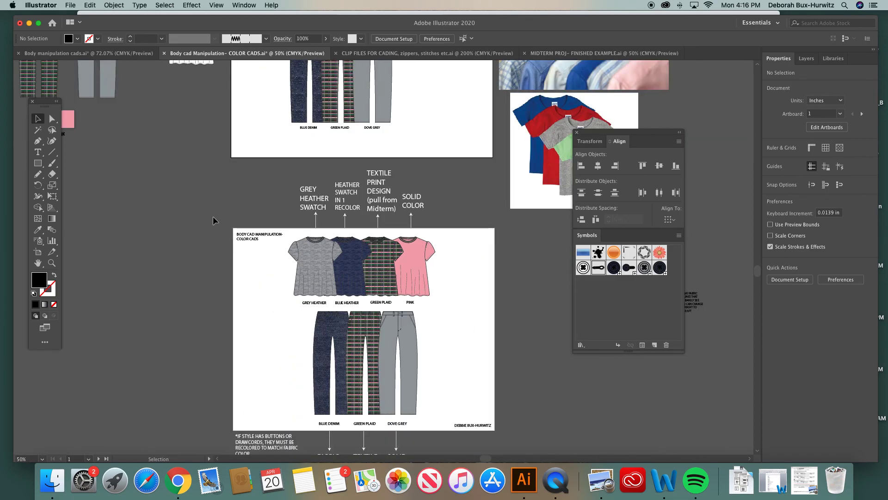